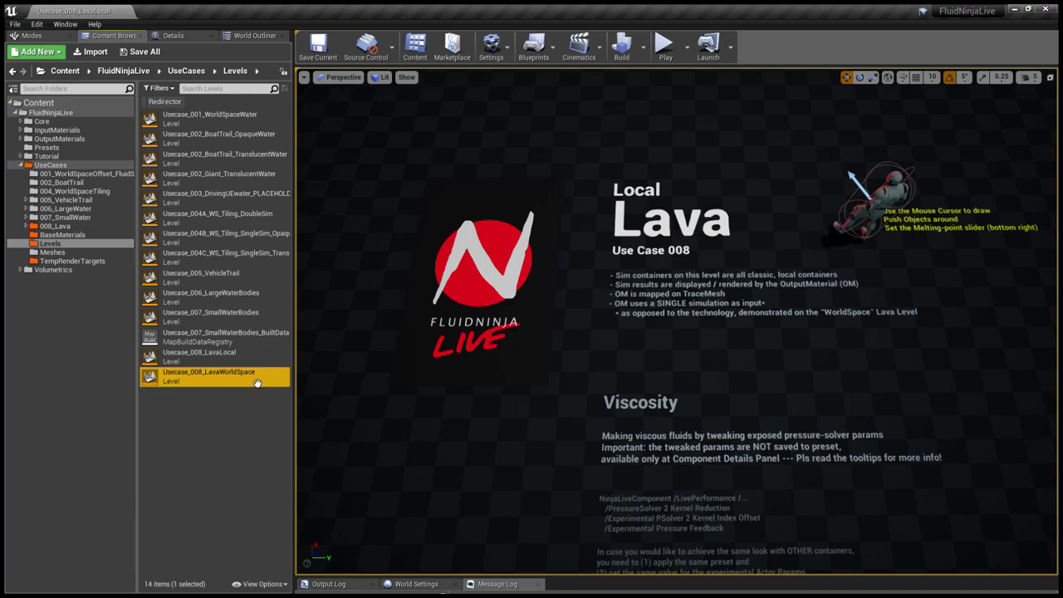
- Play the local lava level full-screen and run the character across the Stage 2 lava
key("F11")
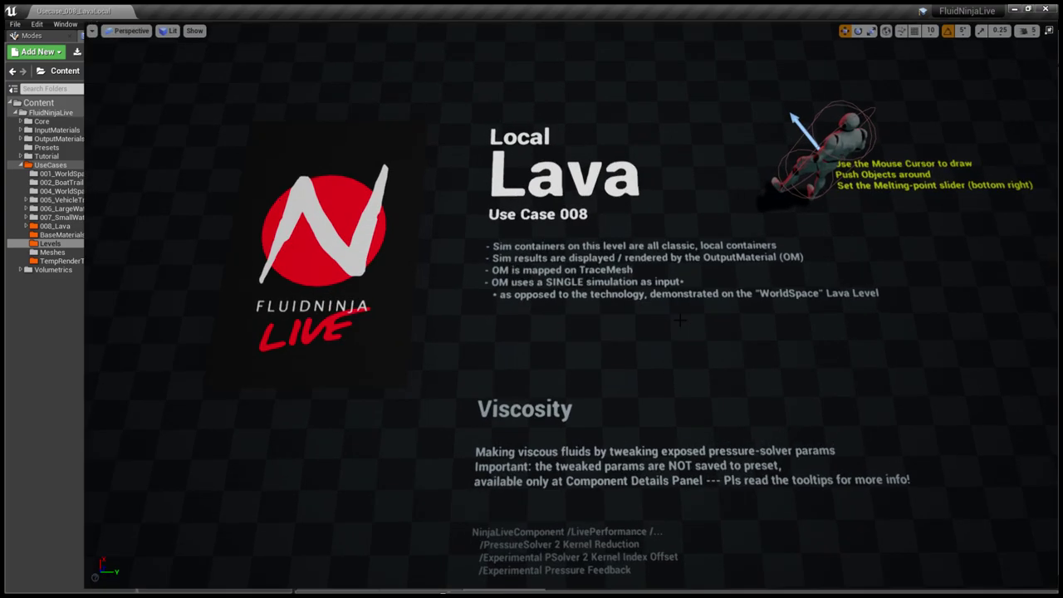
key("alt+p")
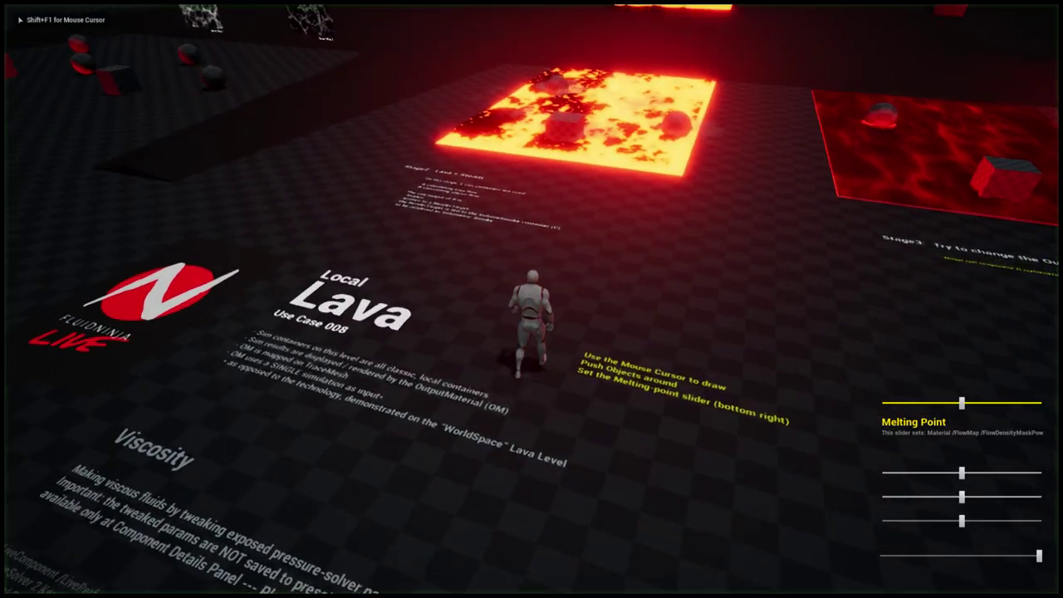
key("w")
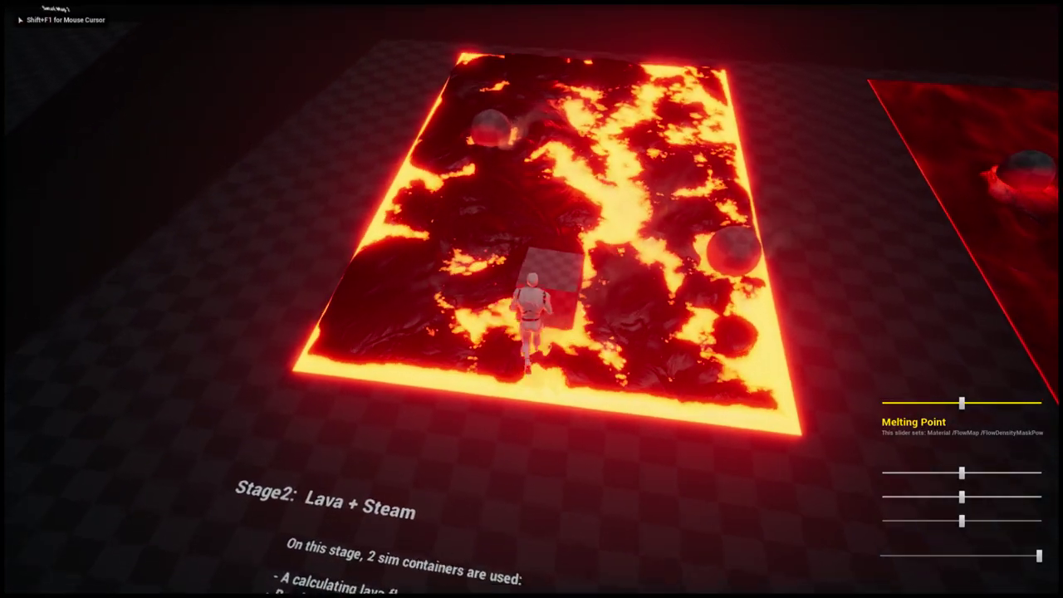
key("w")
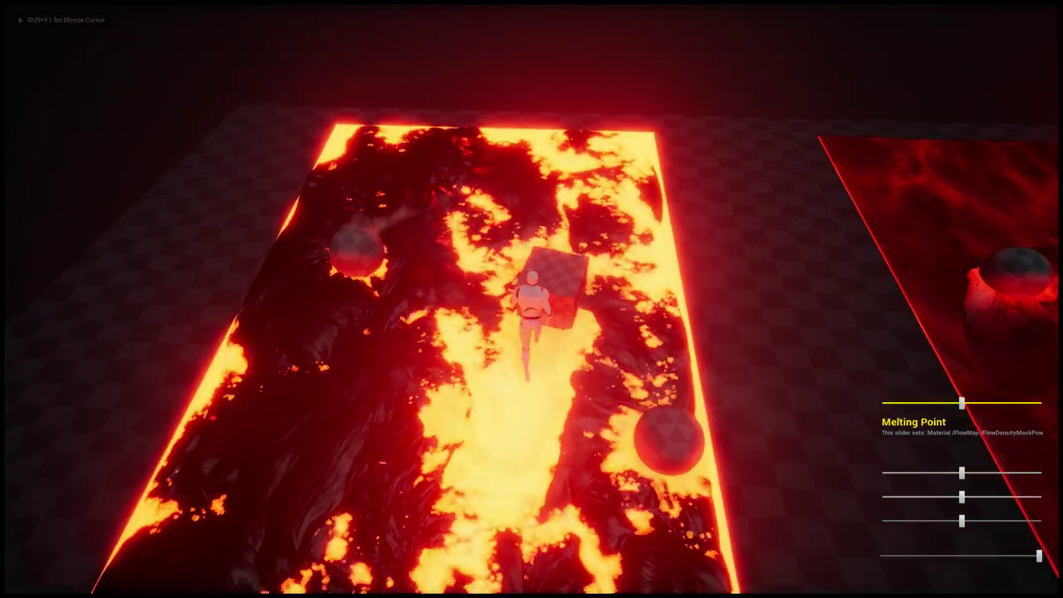
key("a")
key("w")
key("d")
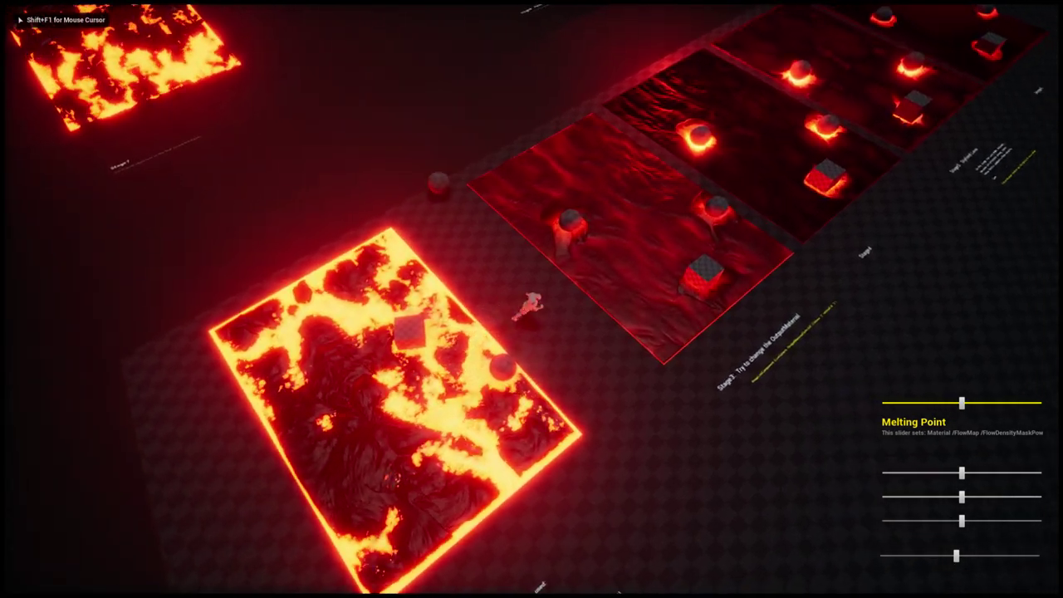
- Bring the game camera closer and run the character back and forth through the Stage 3 lava
left_click_drag(957, 555, 920, 556)
left_click(605, 320)
key("w")
key("s")
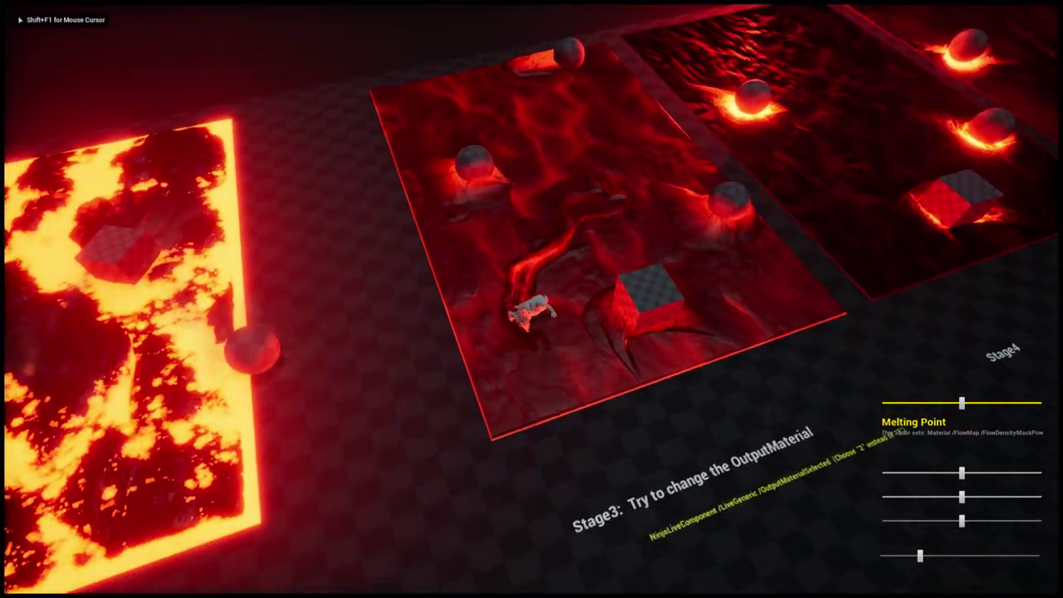
key("w")
key("s")
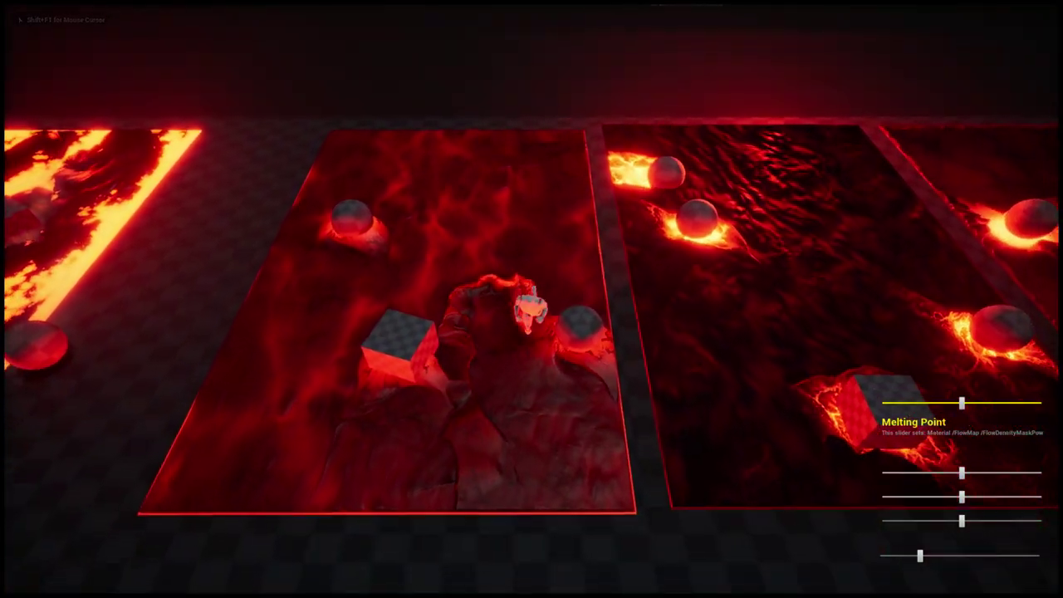
- Run the character past Stage 4 and into the Stage 5 stylized lava
key("d")
key("w")
key("d")
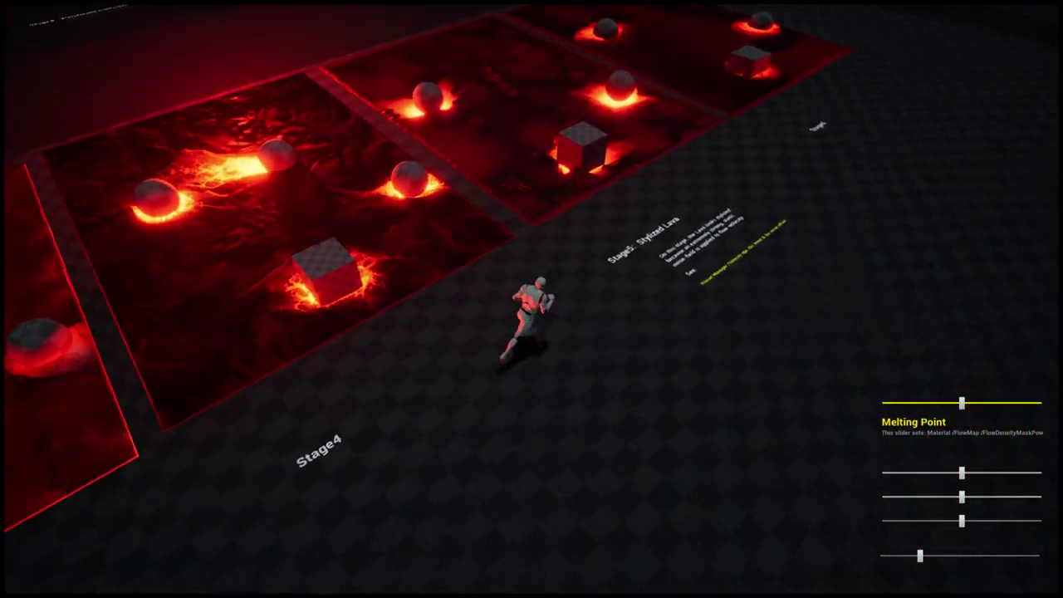
key("w")
key("w")
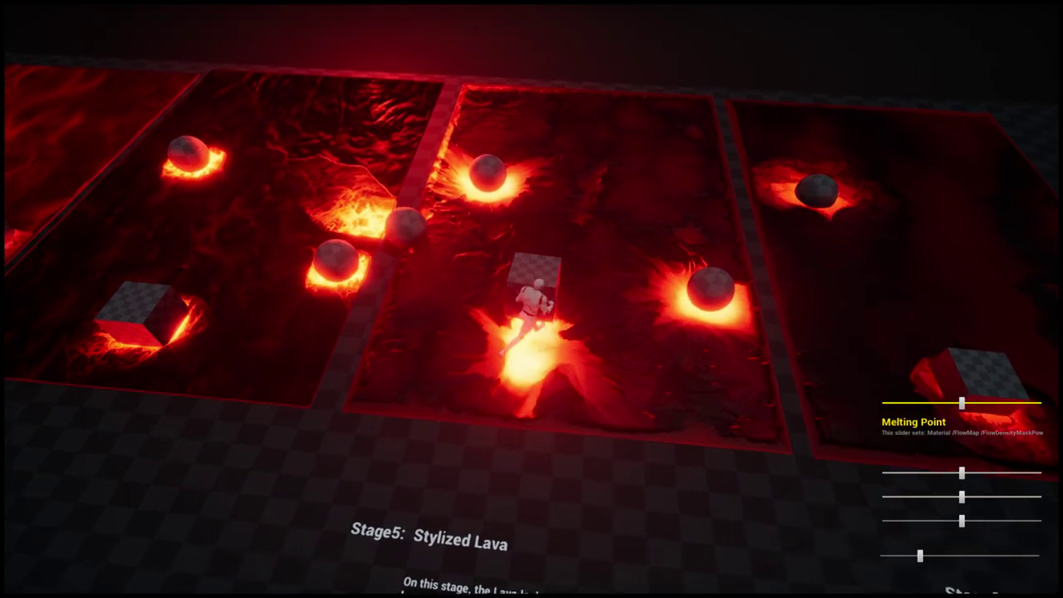
- Bring the game camera closer still and run the character around in the Stage 5 lava to examine its glowing trail
left_click_drag(920, 556, 898, 556)
key("w")
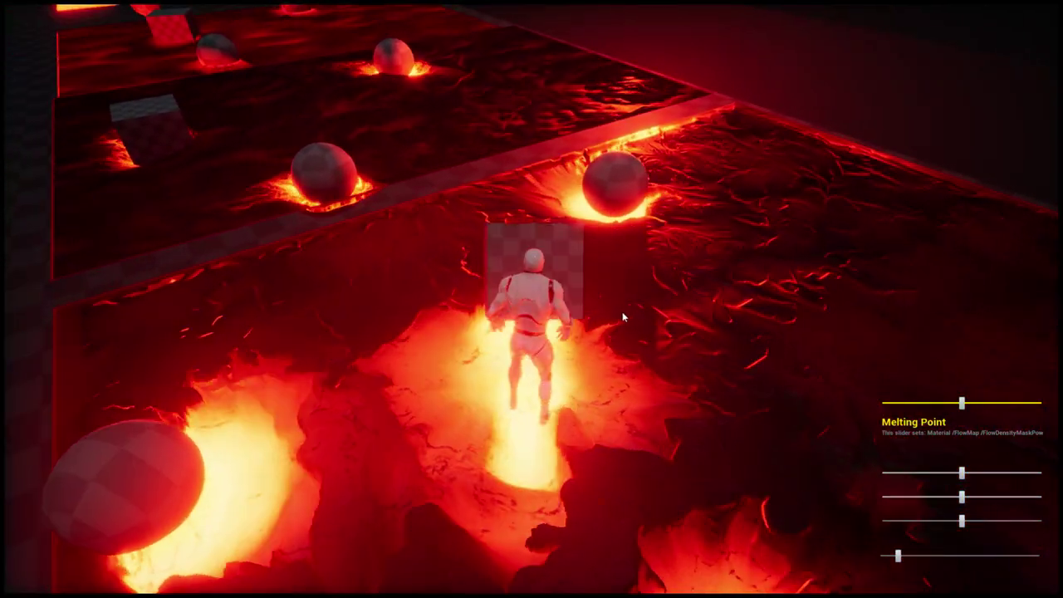
mouse_move(706, 317)
left_mouse_down()
mouse_move(743, 313)
mouse_move(714, 318)
left_mouse_up()
key("d")
key("s")
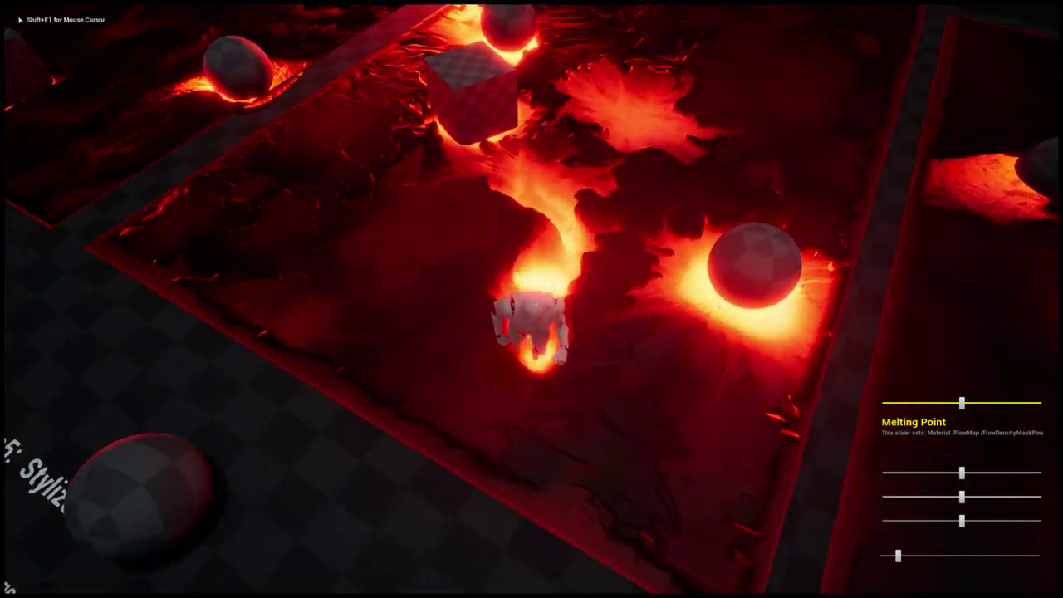
- Move the game camera farther away, run the character through the Stage 4 lava, and stop the play session, returning to the editor layout
key("w")
left_click_drag(898, 556, 945, 565)
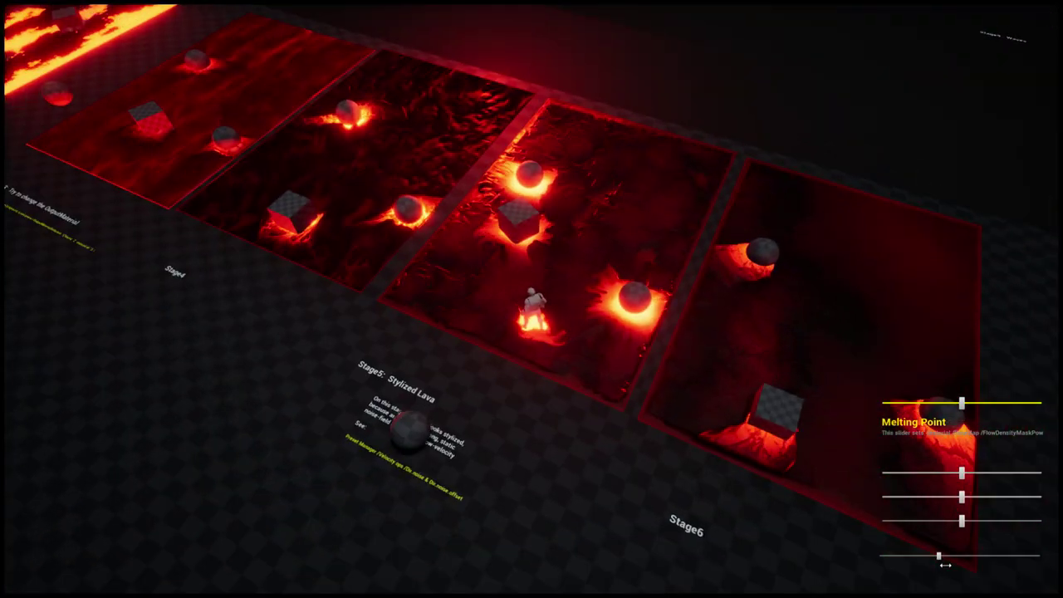
left_click(866, 464)
key("w")
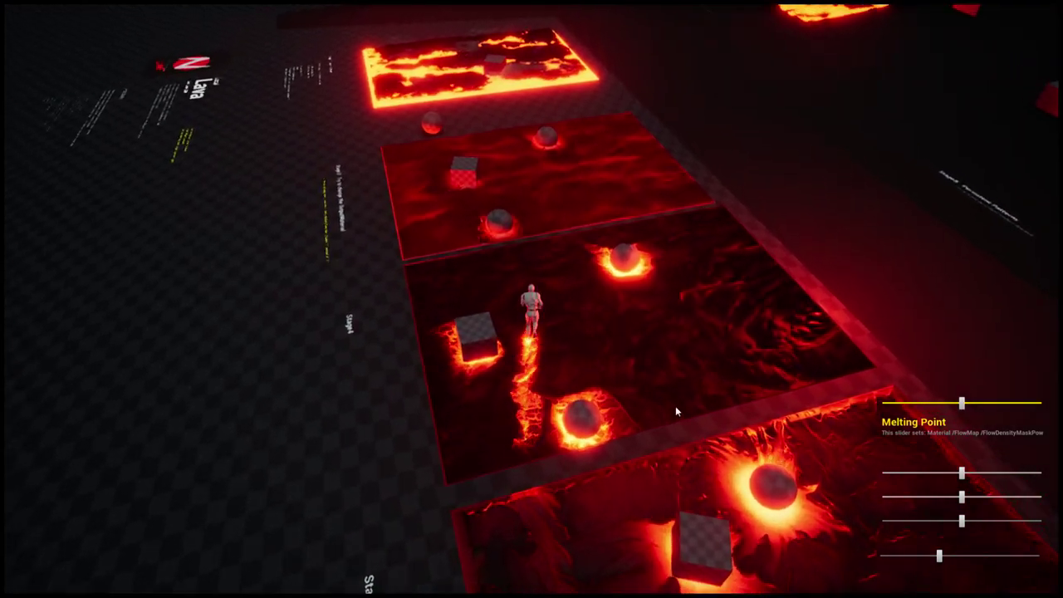
key("Escape")
key("F11")
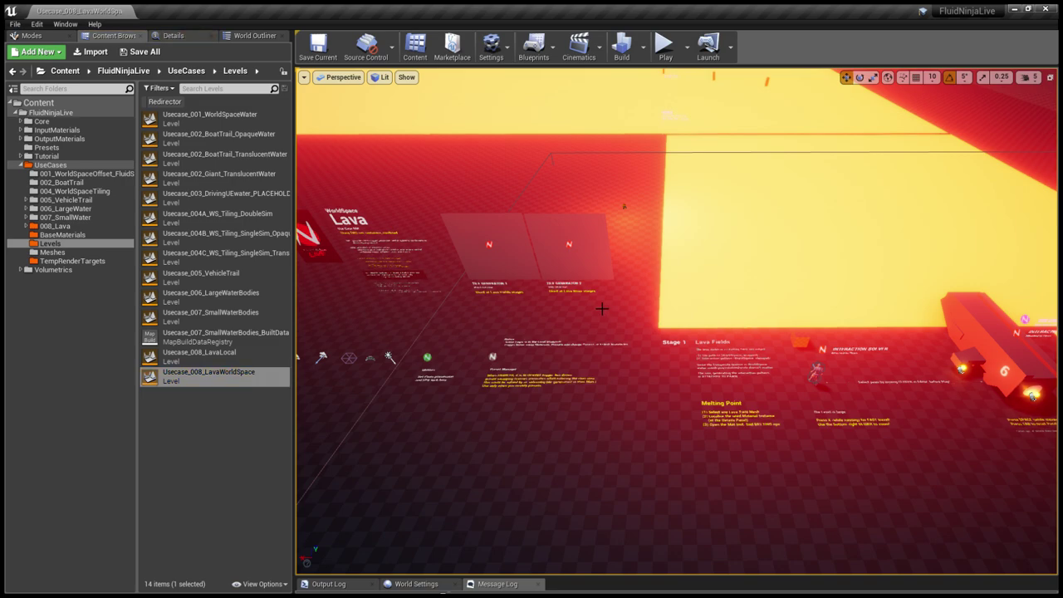
- Play the Usecase_008_LavaWorldSpace level full-screen and run the character toward the Stage 1 lava field
key("F11")
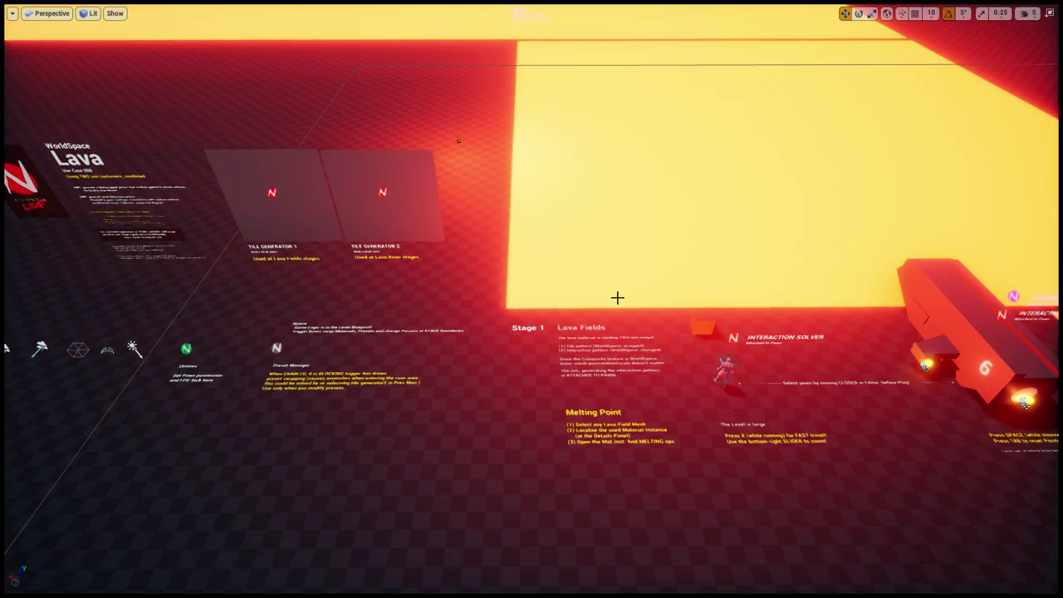
key("alt+p")
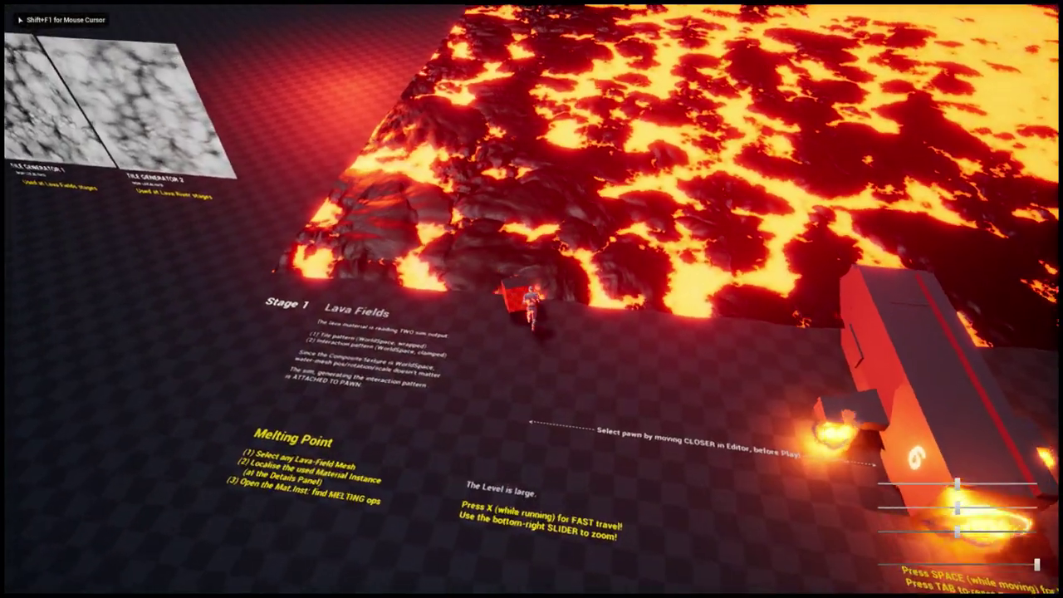
key("w")
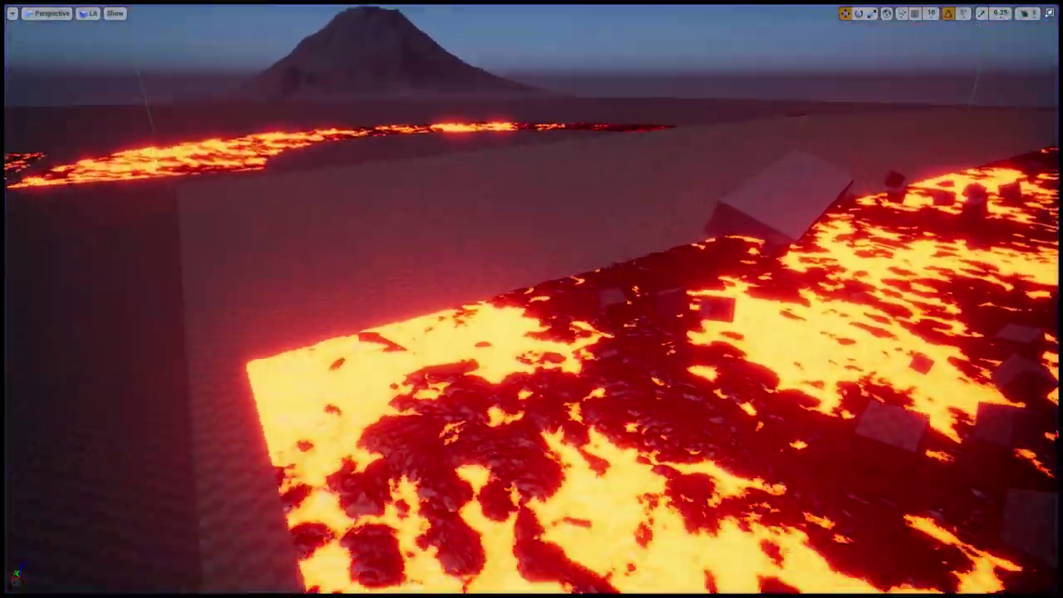
- Survey the world-space lava level from above and around the Stage 1 pawns, and restore the normal editor layout
key("s")
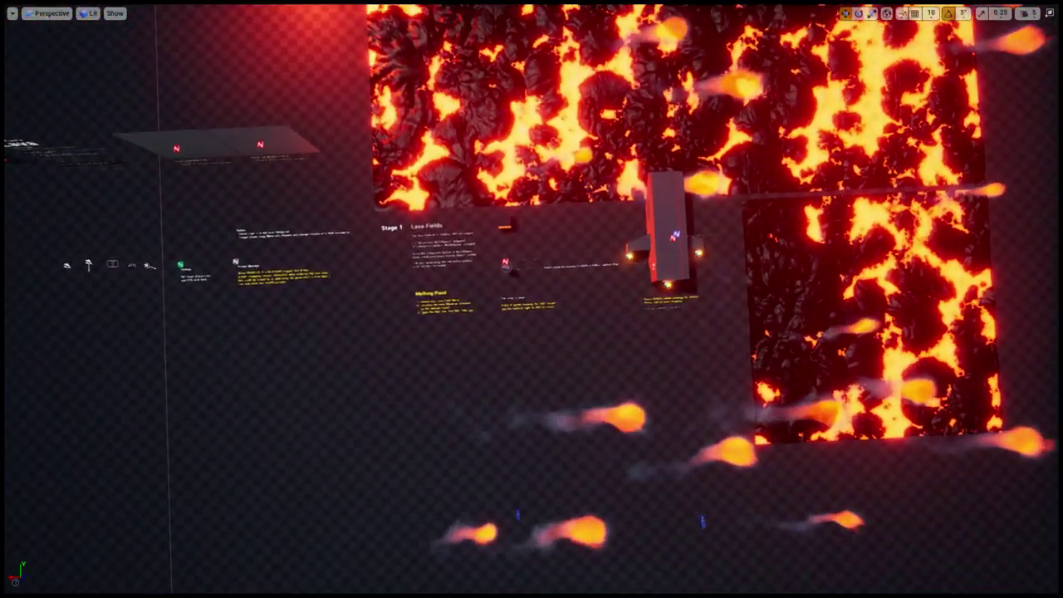
key("w")
right_click_drag(553, 394, 553, 332)
key("s")
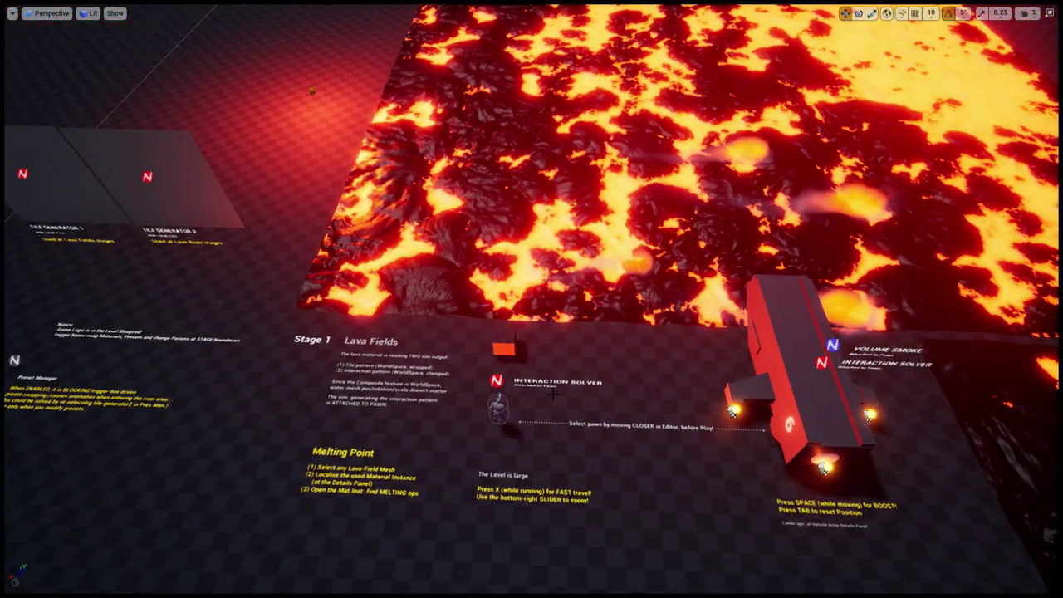
key("F11")
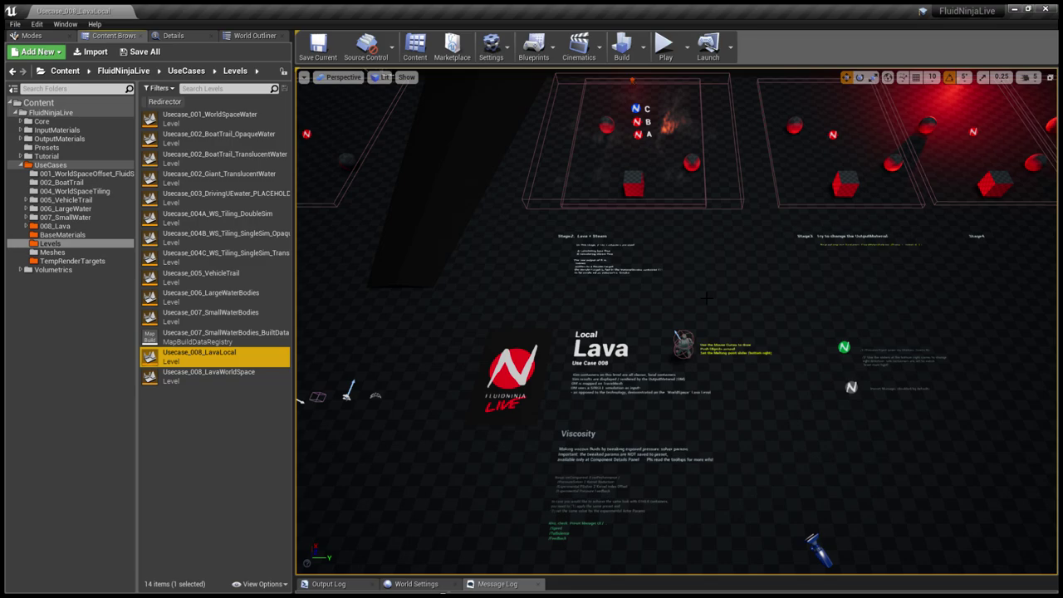
- Play the Usecase_008_LavaLocal level full-screen and run the character around the cube on the Stage 2 lava
key("F11")
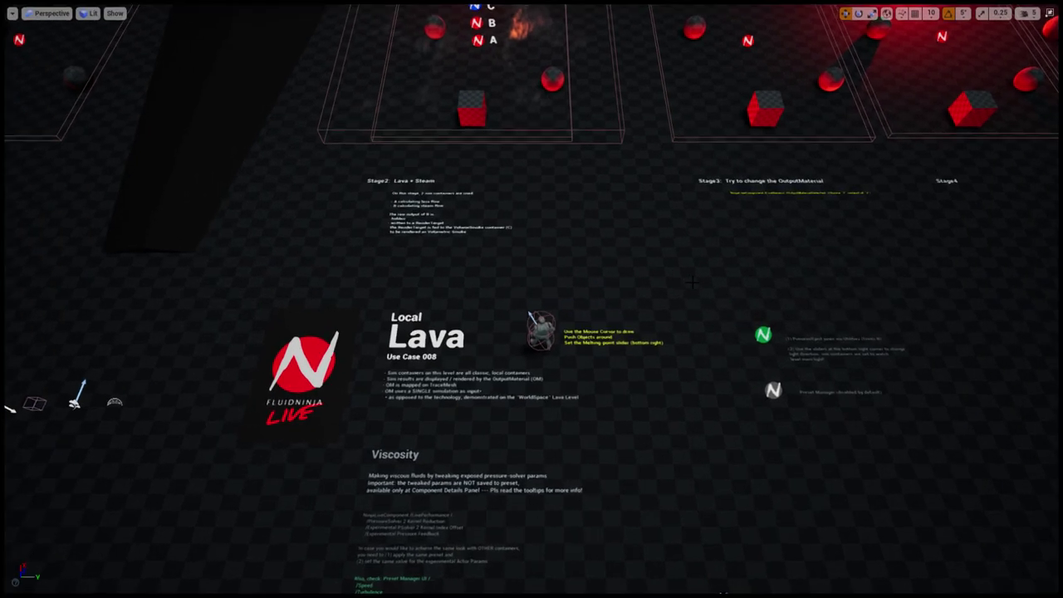
key("alt+p")
key("w")
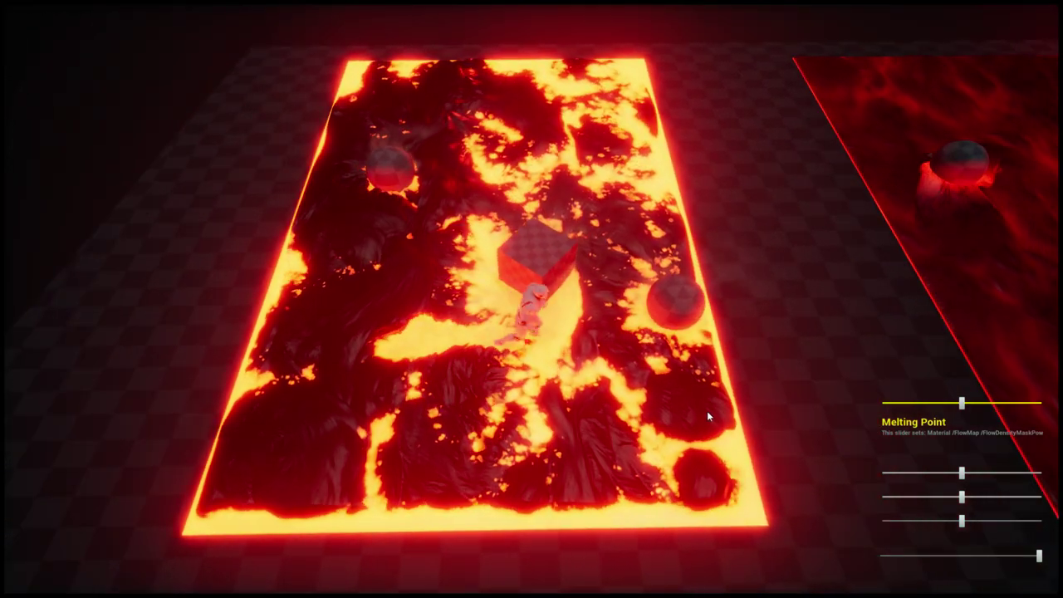
key("a")
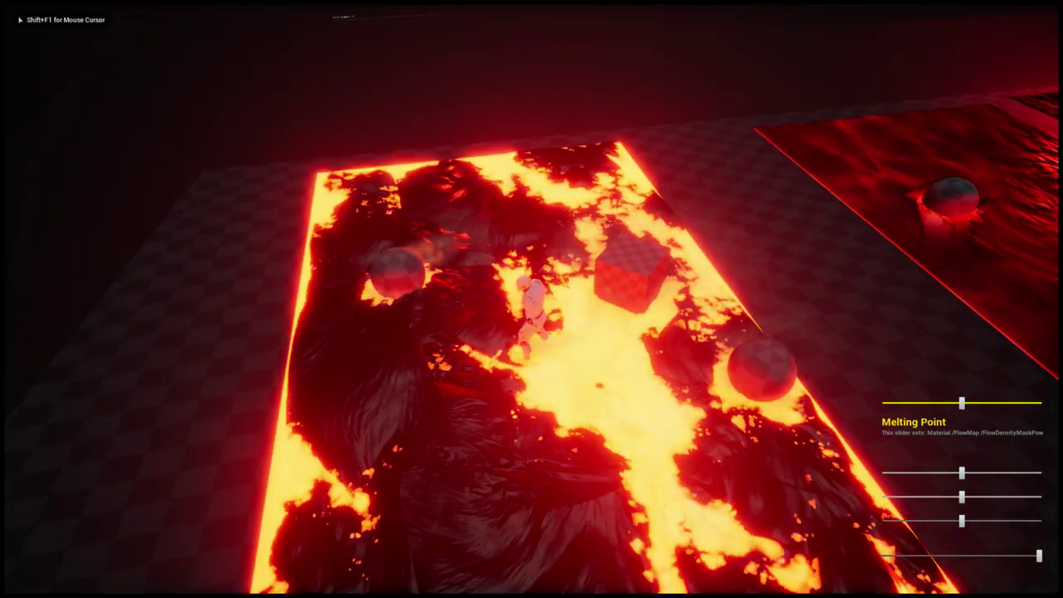
key("d")
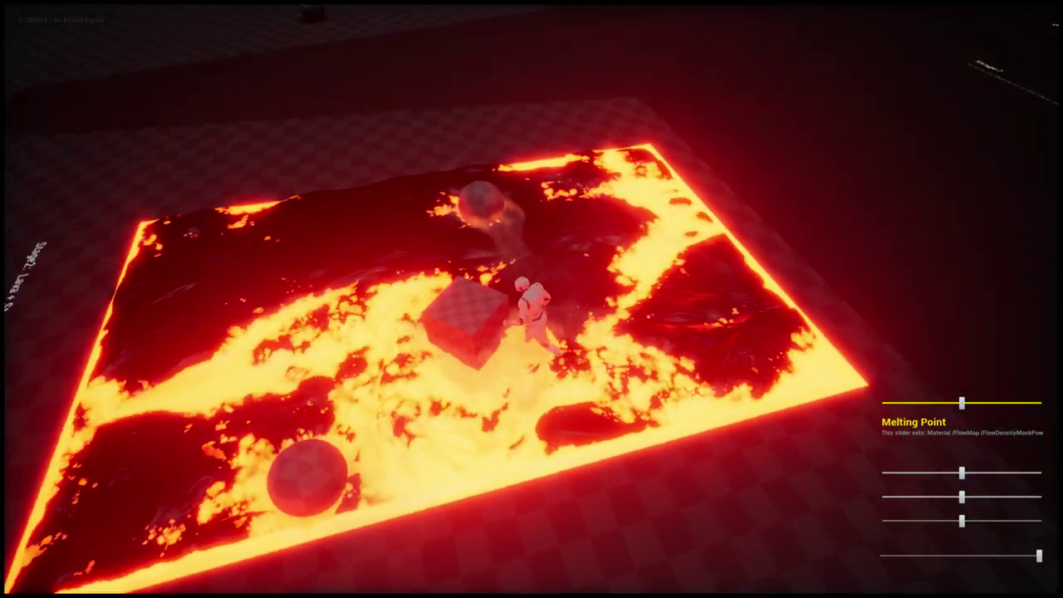
key("s")
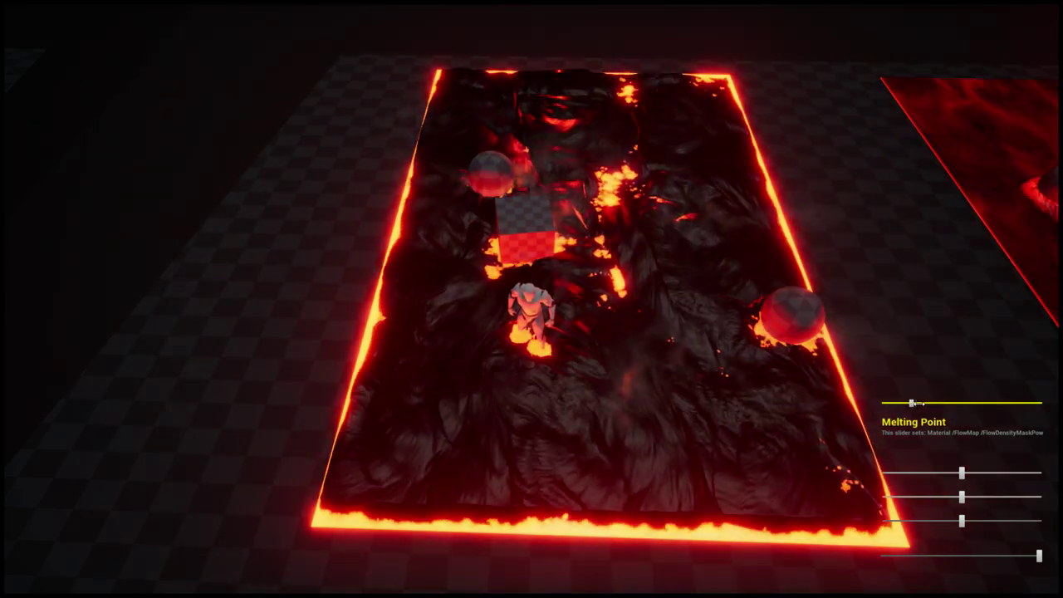
- Vary the Melting Point up and down, leave it at a low setting, and run the character through the Stage 2 lava
left_click_drag(913, 402, 980, 405)
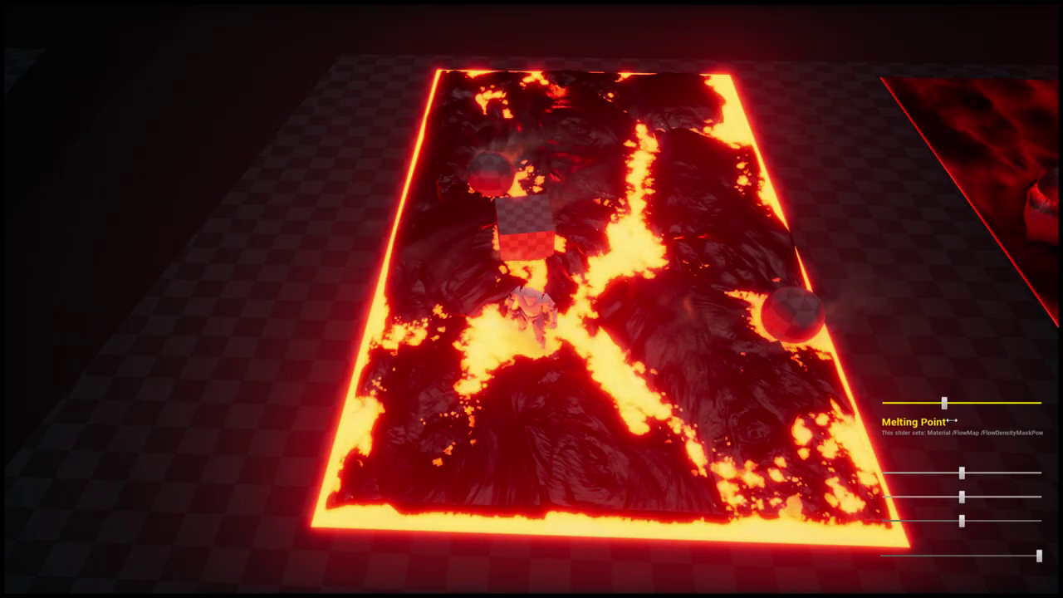
left_click_drag(920, 421, 968, 421)
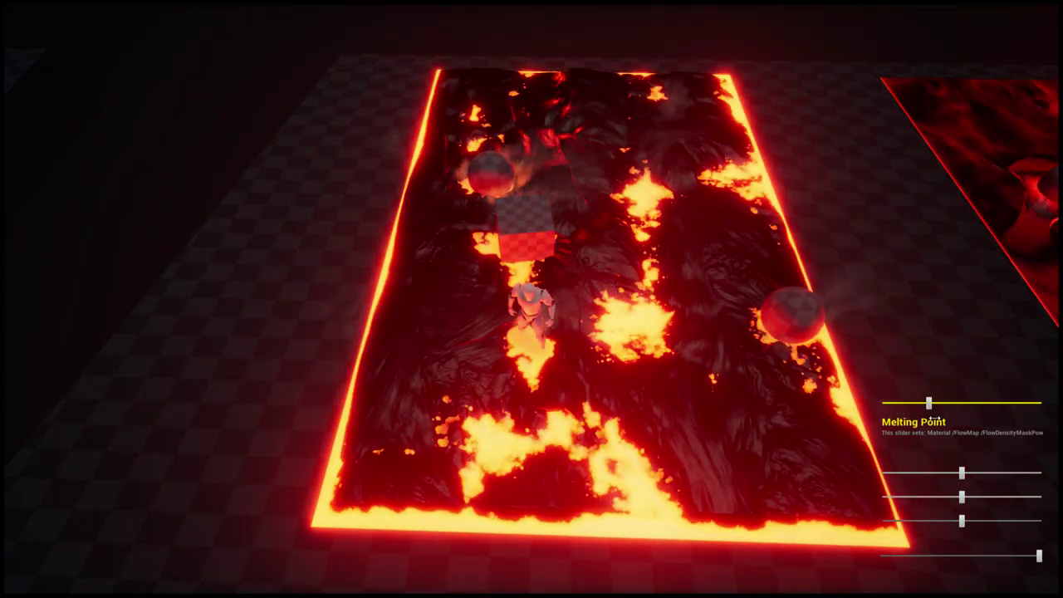
left_click_drag(934, 419, 916, 420)
key("w")
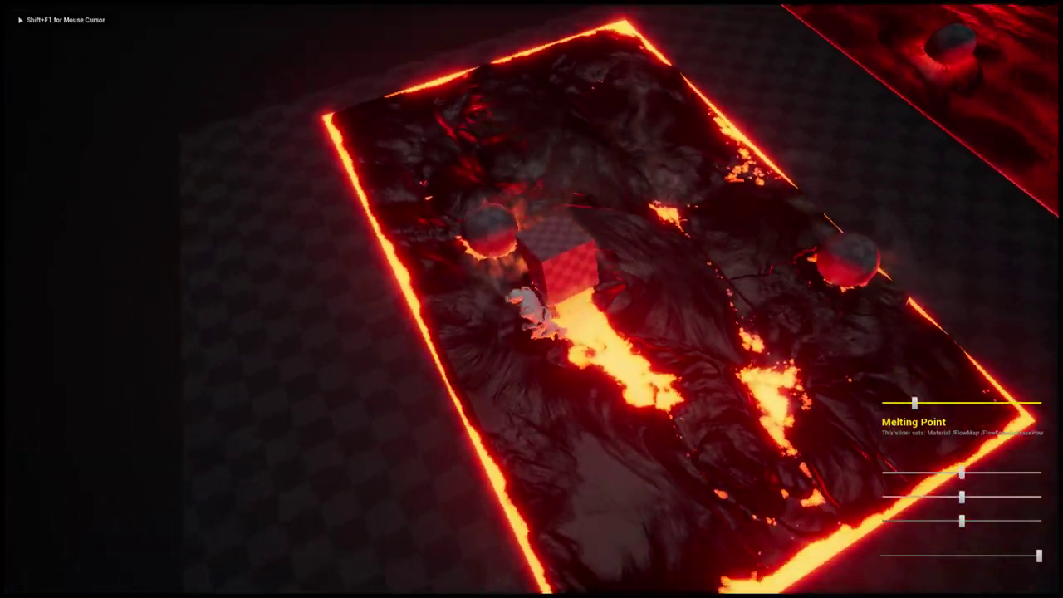
key("w")
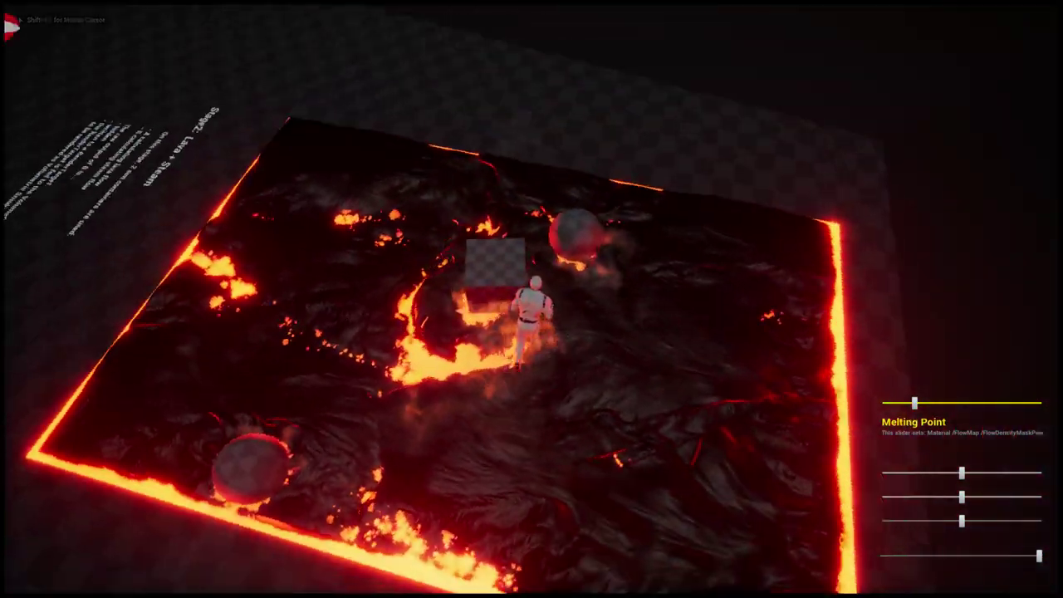
key("w")
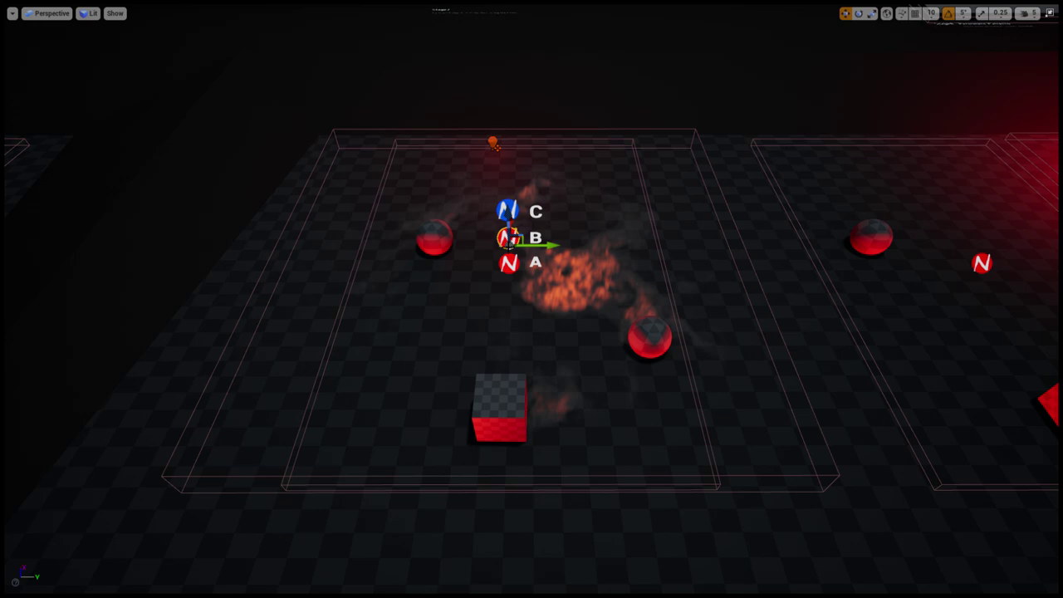
- Restore the editor layout and examine the Live Generic settings of Lava2_SmokeSim's NinjaLiveComponent, from output materials to external render targets
key("F11")
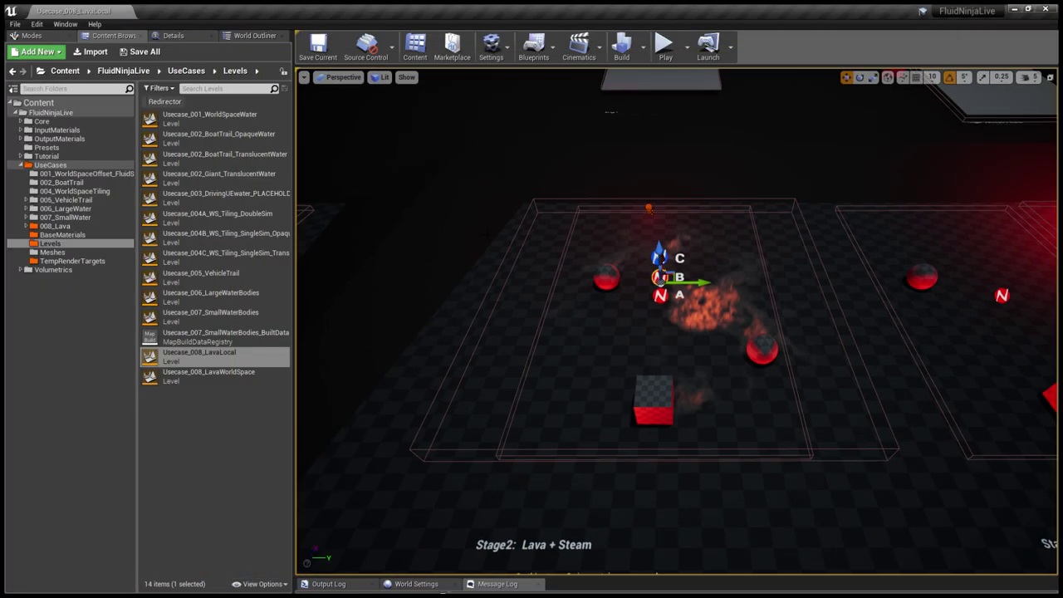
left_click(178, 38)
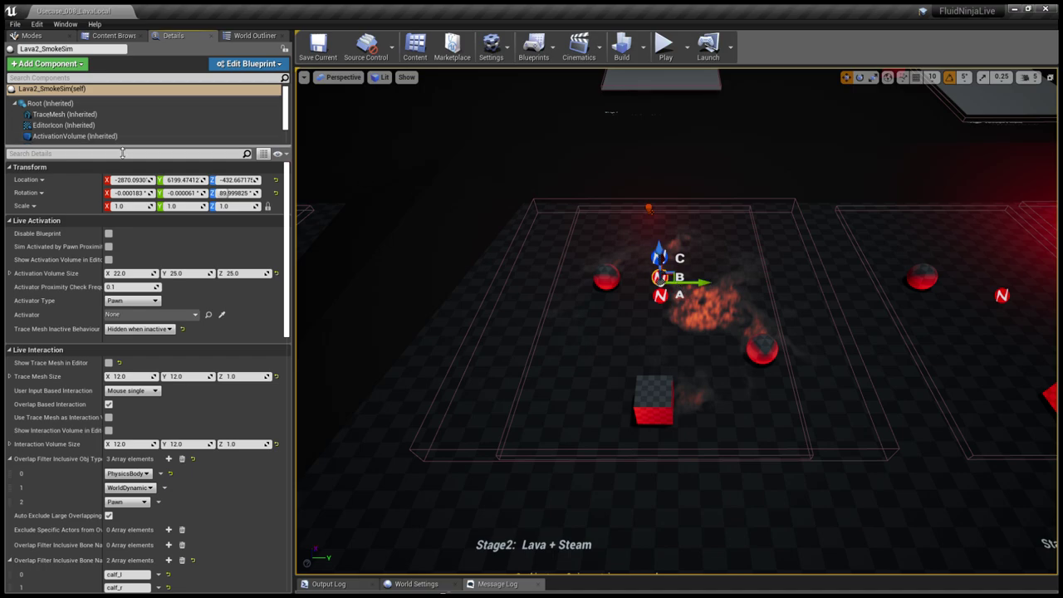
left_click_drag(122, 153, 124, 187)
left_click(87, 163)
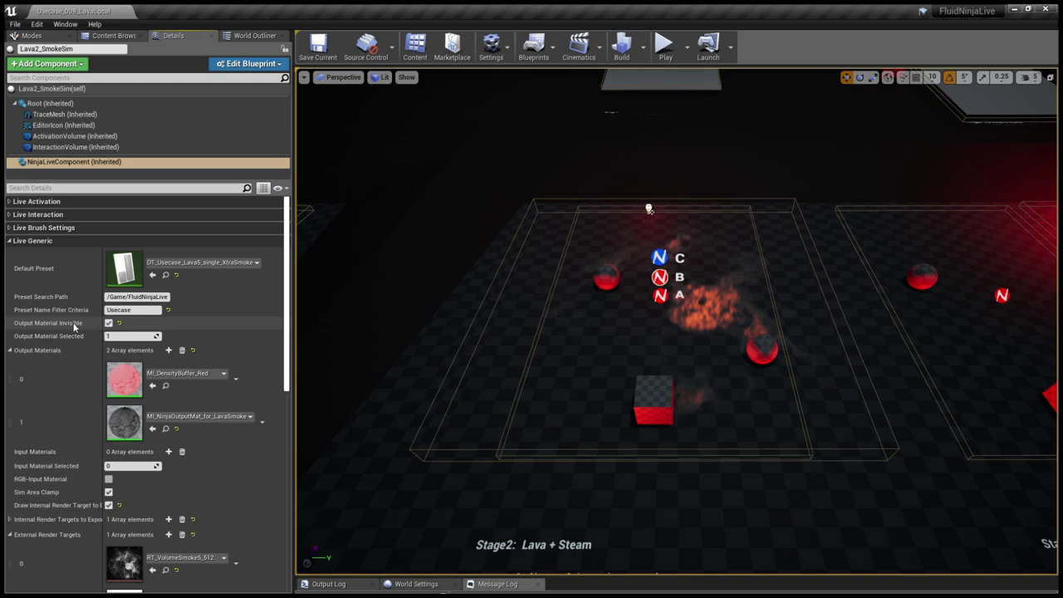
scroll(69, 328, "down", 3)
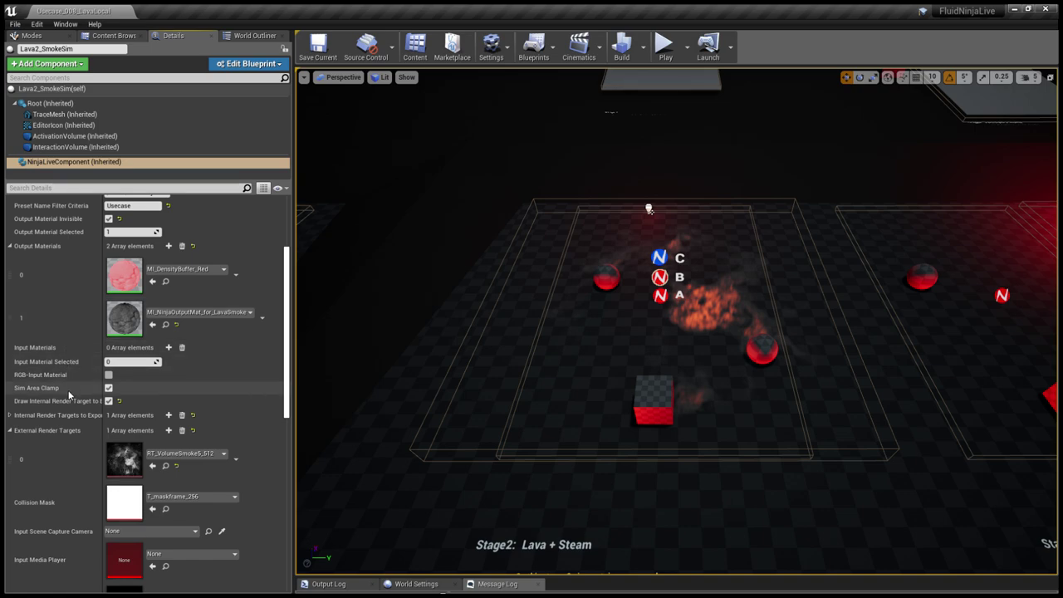
scroll(92, 406, "down", 2)
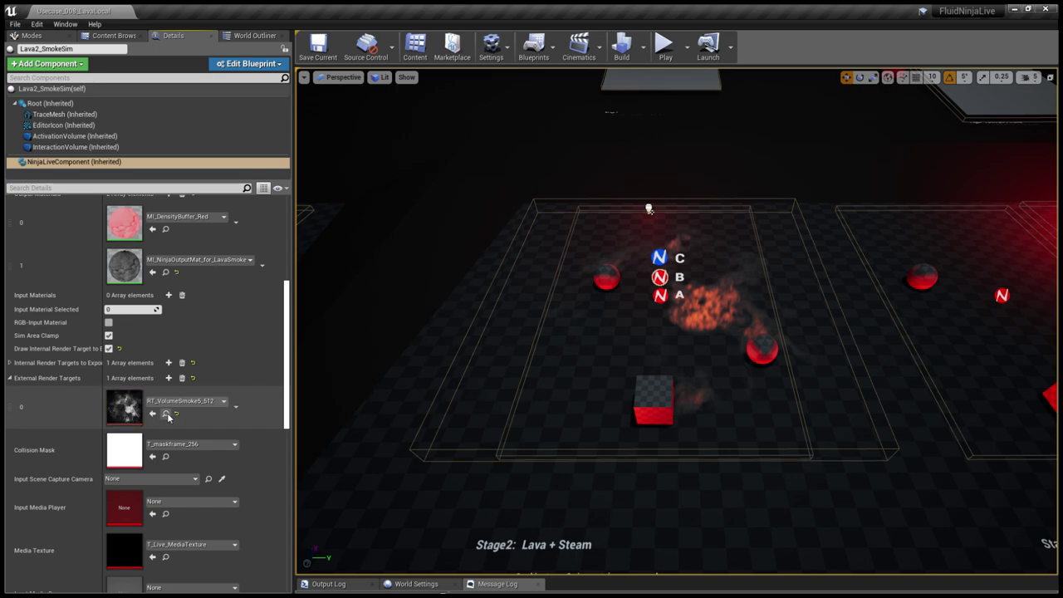
- Locate RT_VolumeSmoke5_512 in the content browser, select the volume actor enclosing Stage 2, and examine the A, B and C containers in the level
left_click(166, 413)
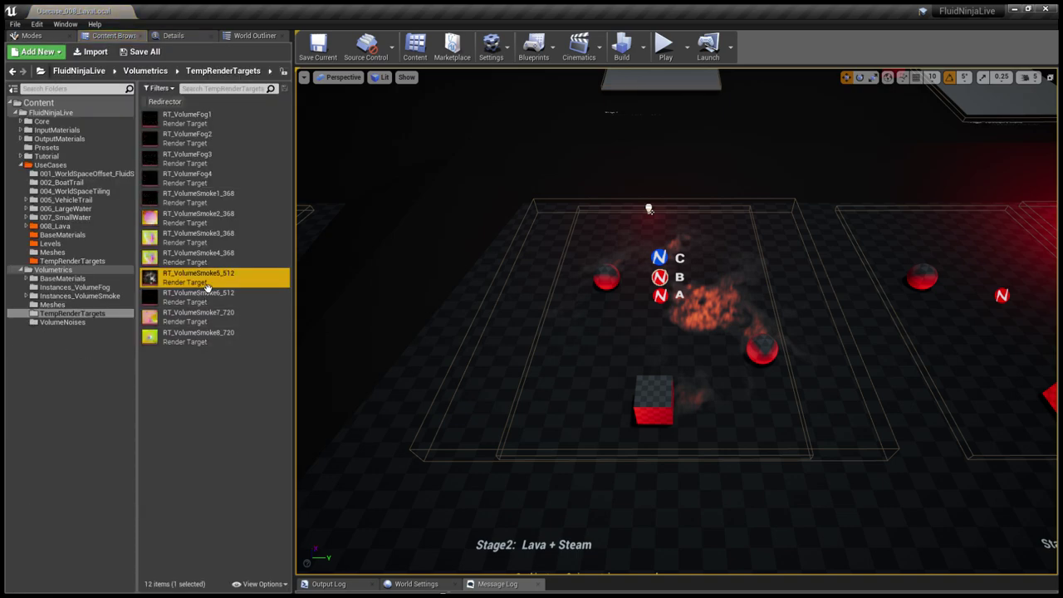
left_click(648, 208)
right_click_drag(677, 297, 664, 199)
key("w")
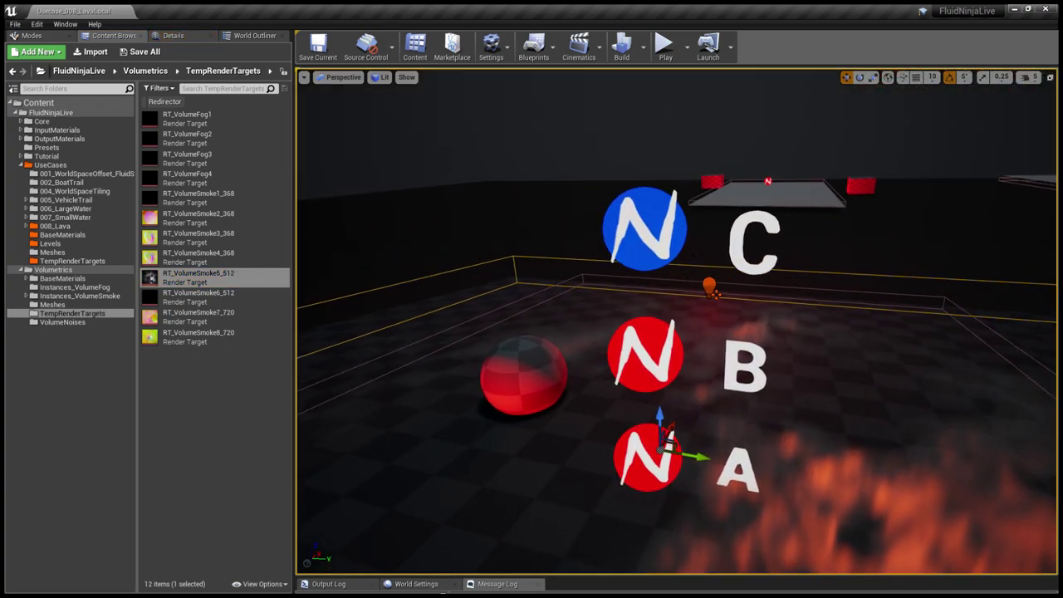
key("e")
right_click_drag(677, 297, 694, 370)
key("s")
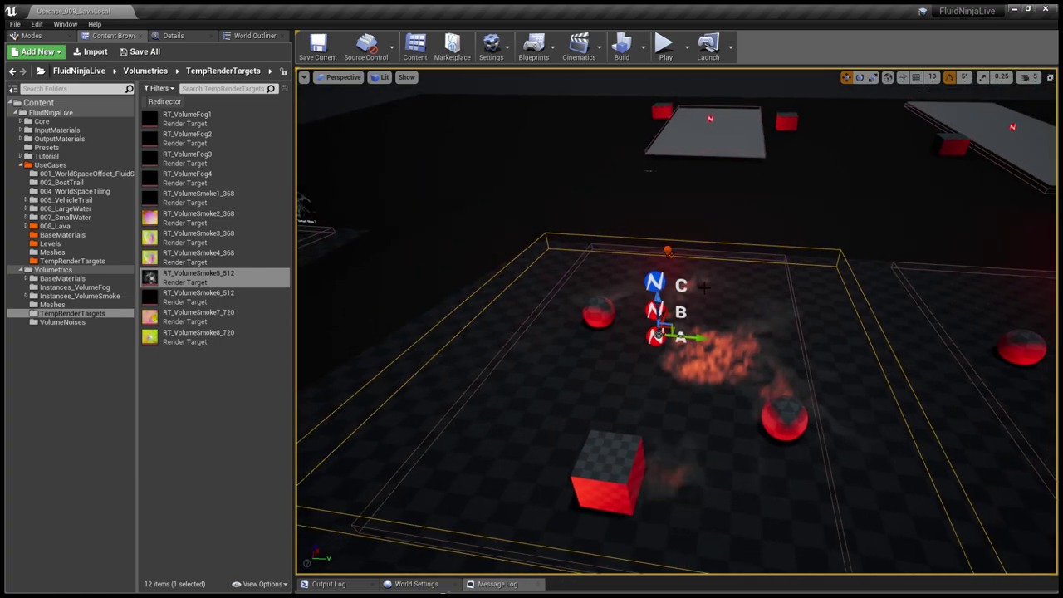
right_click_drag(713, 311, 719, 336)
key("w")
key("s")
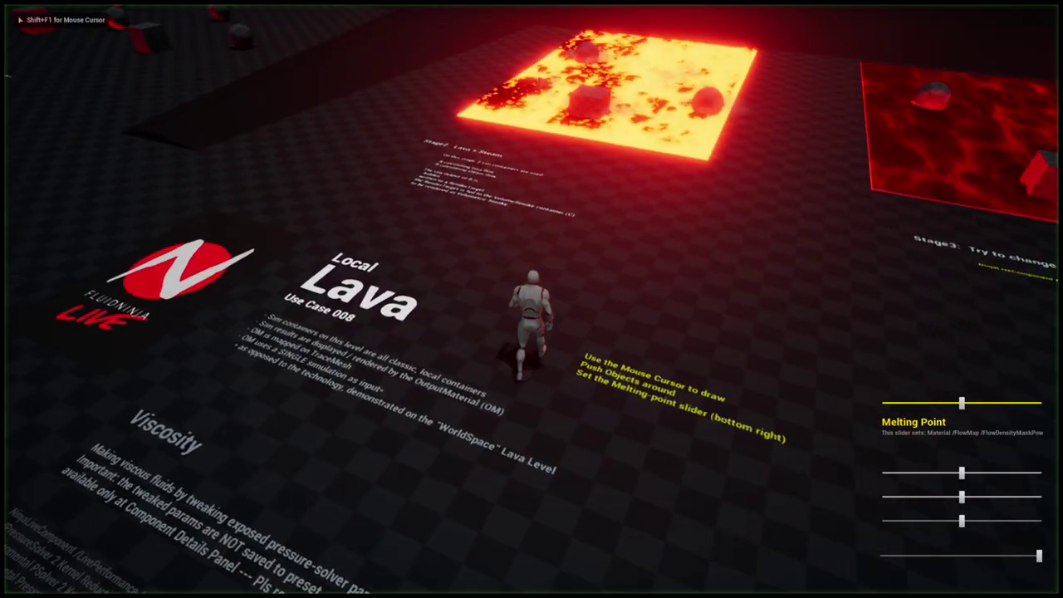
- Play the level full-screen and run the character to the Stage 2 lava, going around the cube and spheres
key("w")
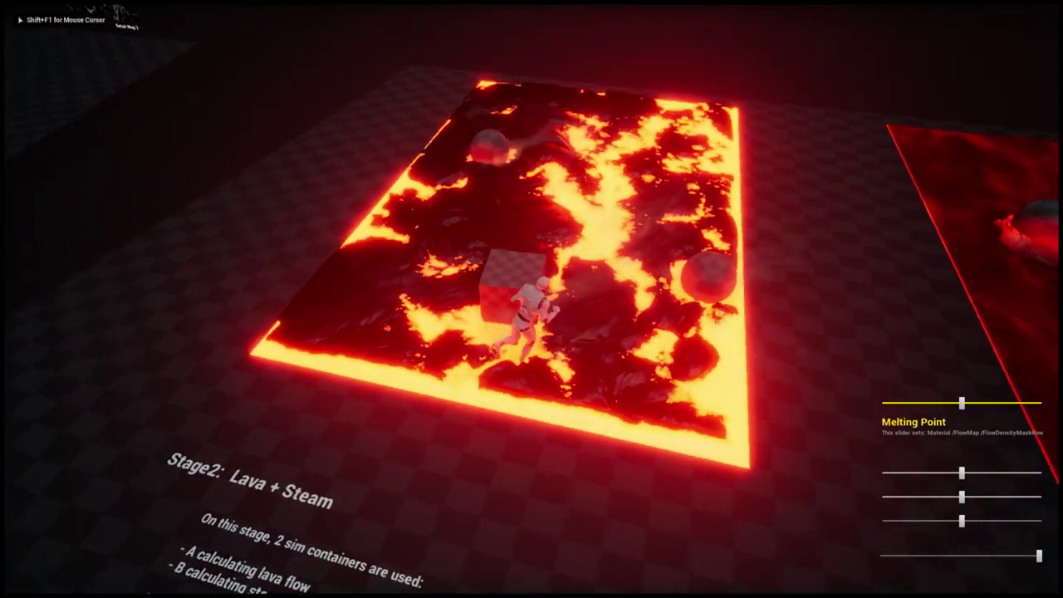
key("d")
key("s")
key("d")
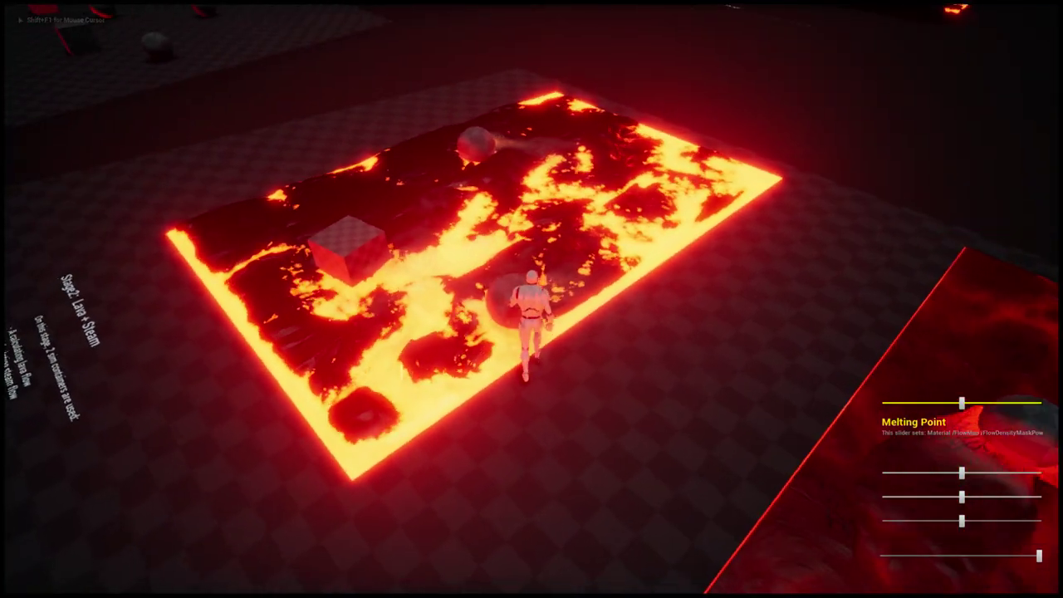
key("a")
key("w")
key("w")
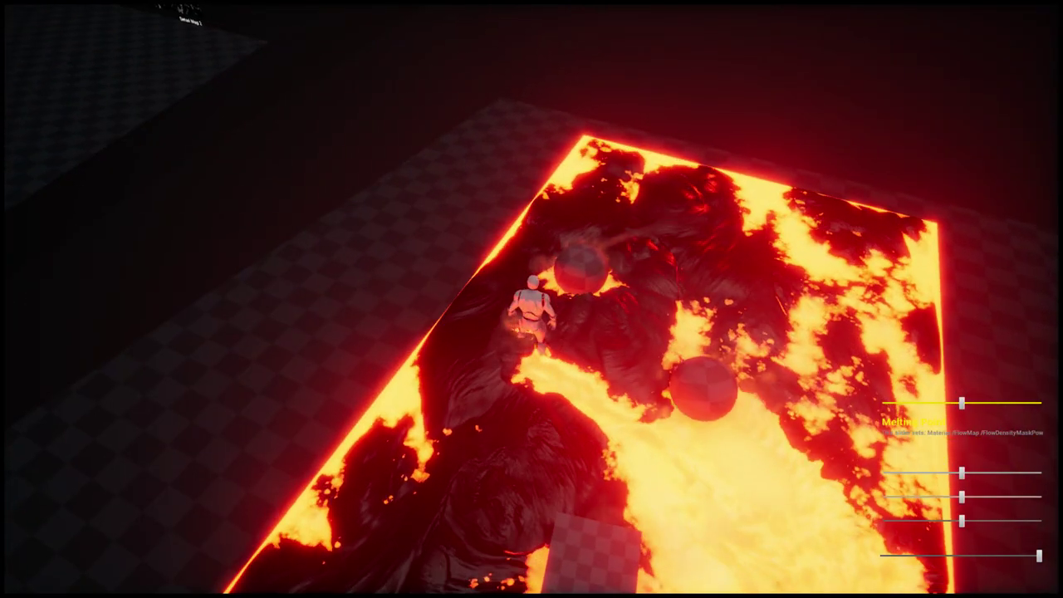
- Run the character around the two spheres and the cube on Stage 2, pushing them through the lava
key("d")
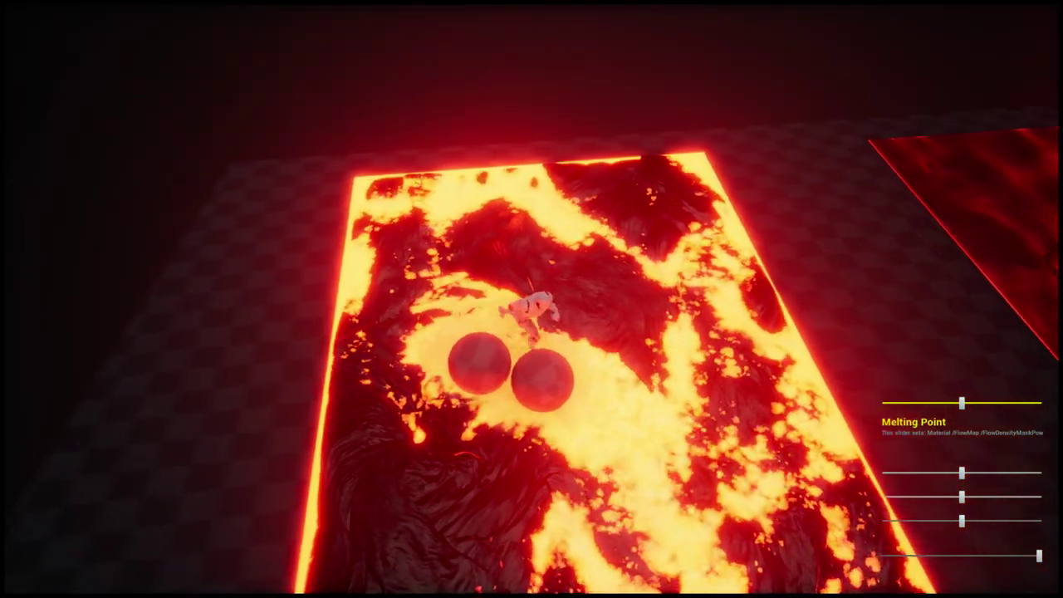
key("s")
key("a")
key("w")
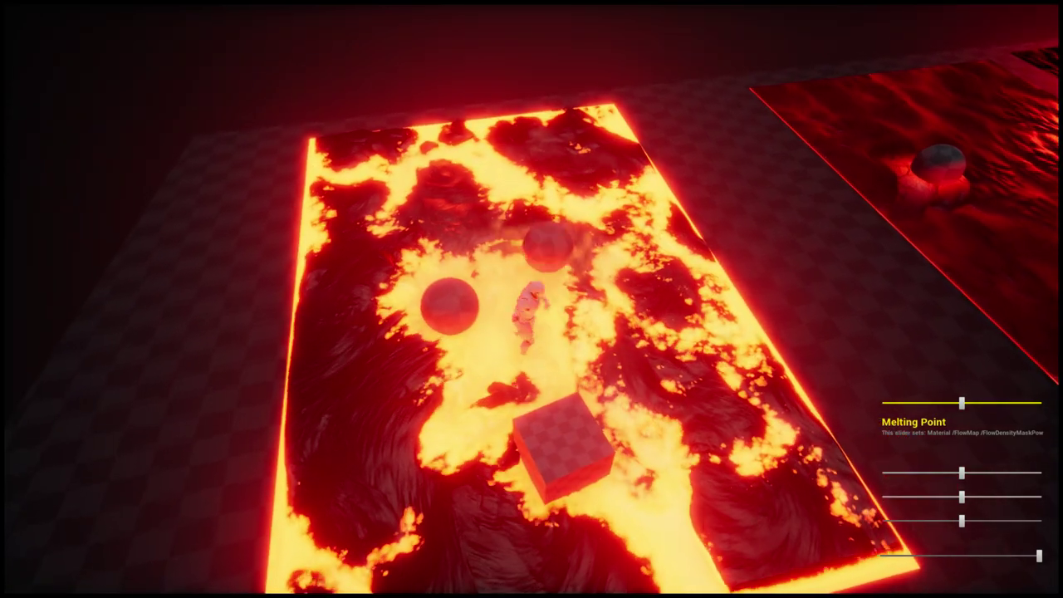
key("a")
key("w")
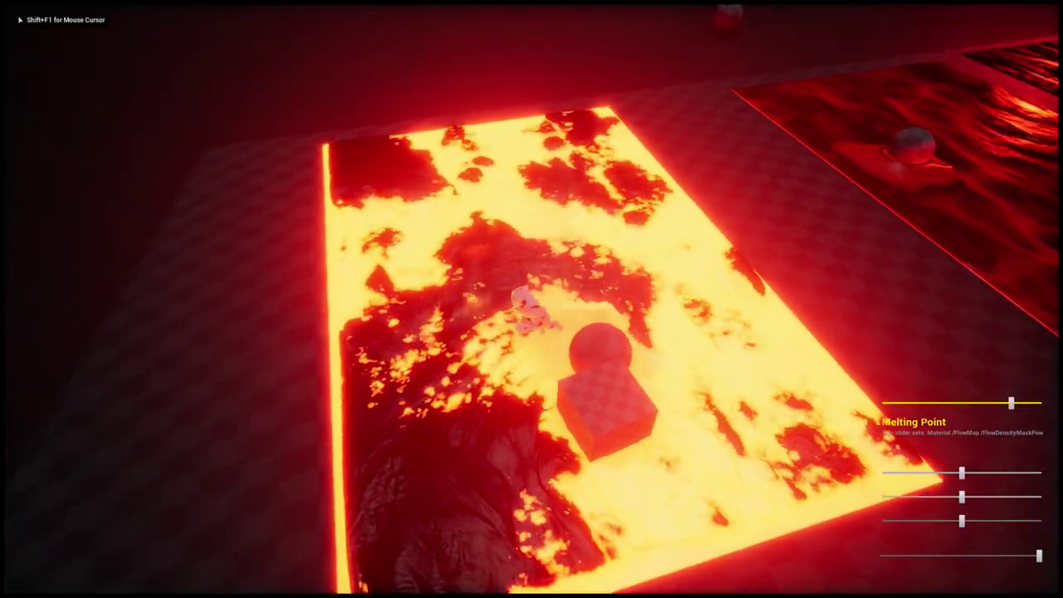
- With a high Melting Point, run the character off Stage 2 and onto the lava field flanked by two cubes
key("s")
key("a")
key("w")
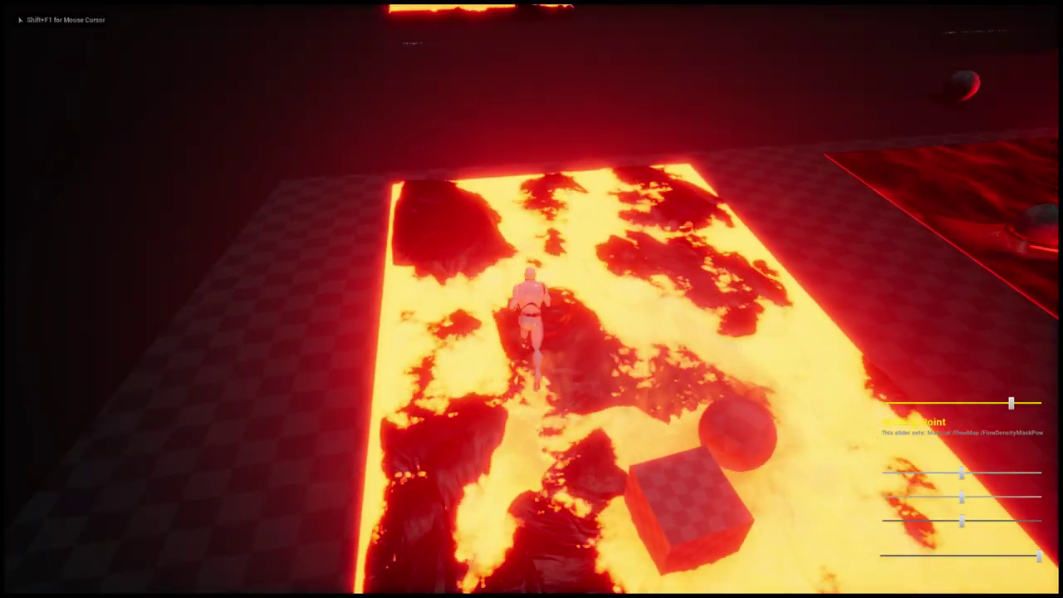
key("w")
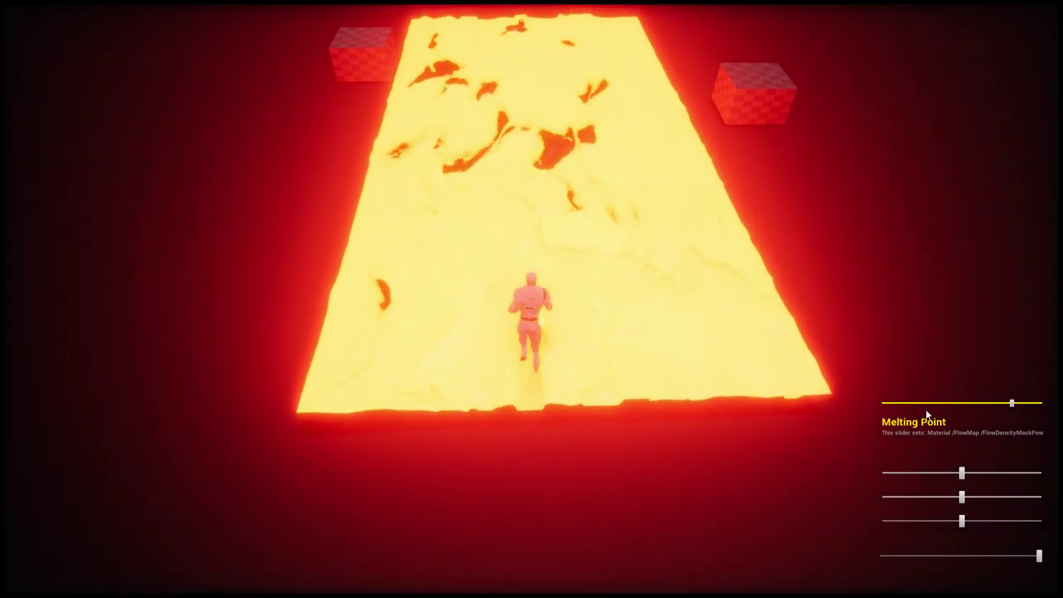
- Lower the Melting Point to about a quarter of its range and run the character across the cube-flanked lava field
left_click(921, 403)
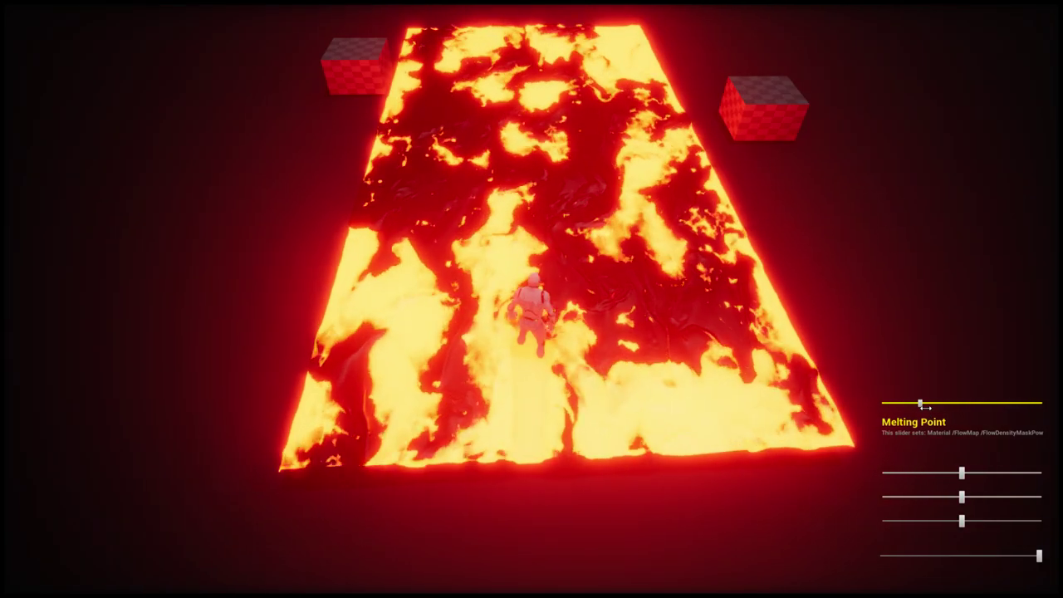
key("w")
key("d")
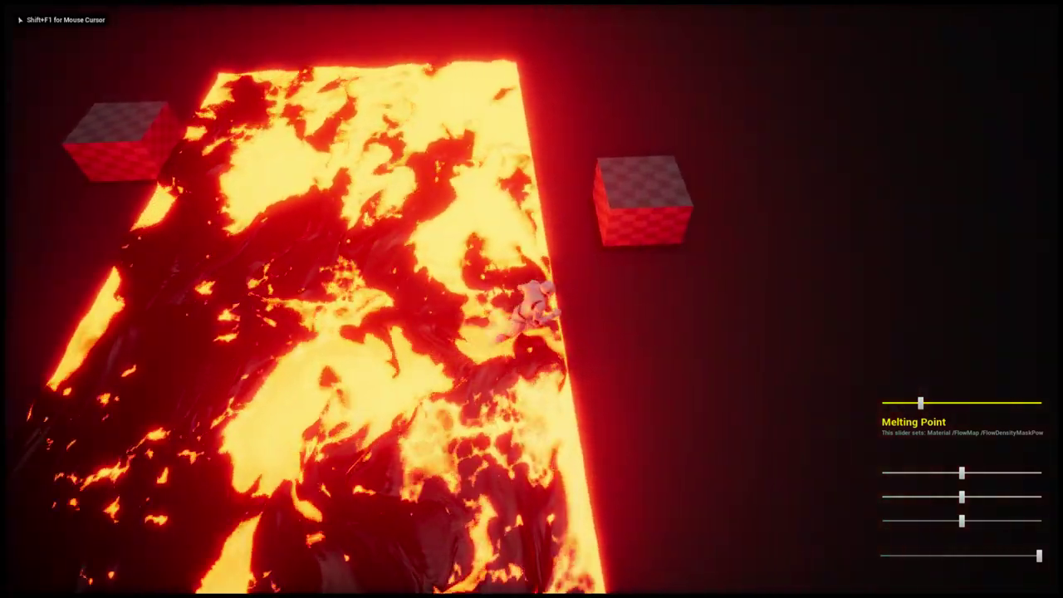
key("w")
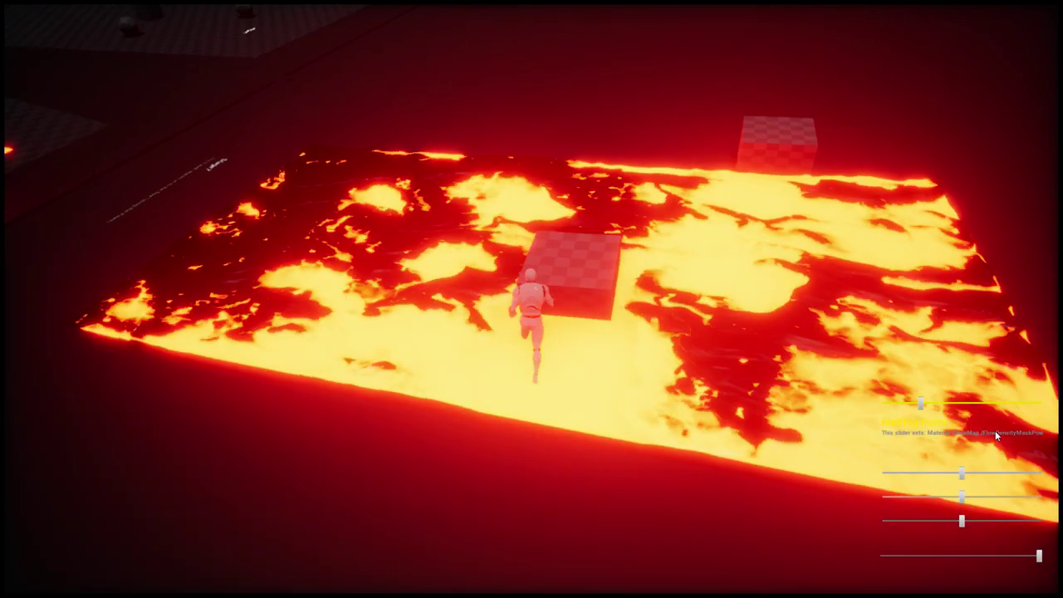
- Lower the Melting Point to near its minimum and push the cube across the lava field with the character
left_click_drag(921, 404, 894, 403)
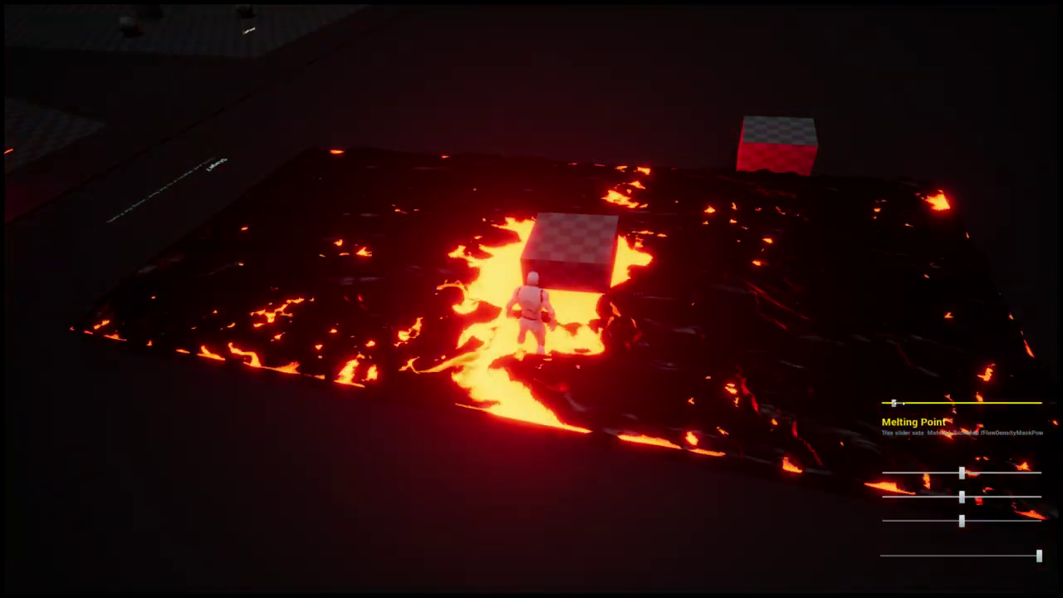
key("w")
key("d")
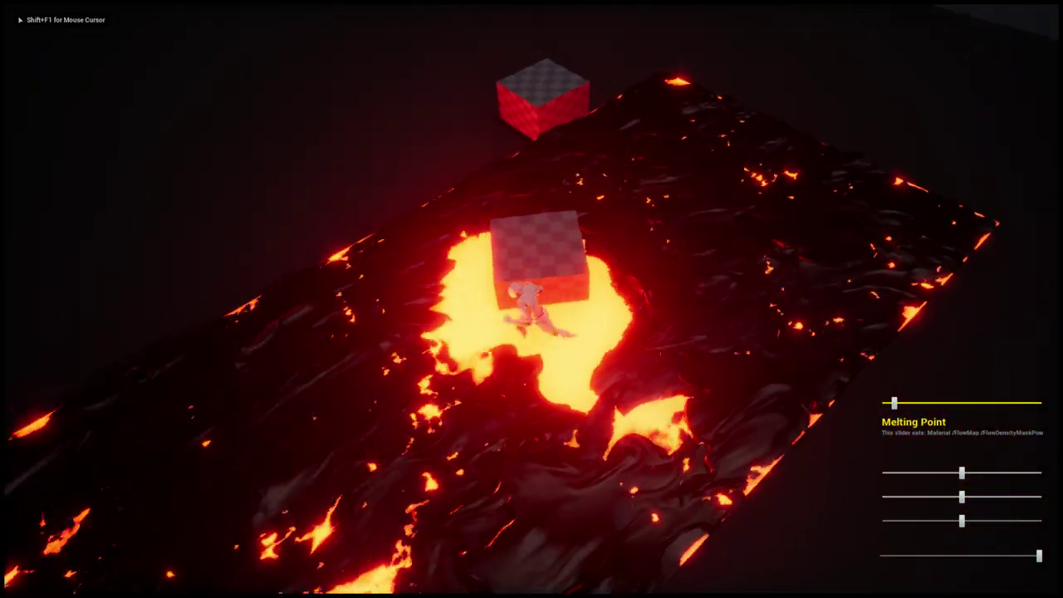
key("w")
key("d")
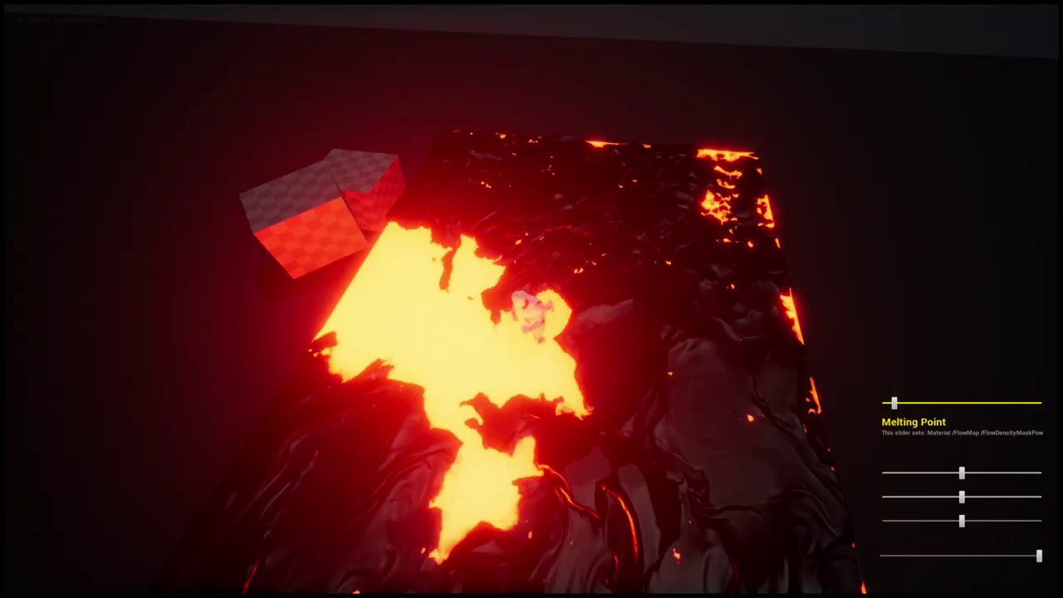
key("a")
key("w")
key("d")
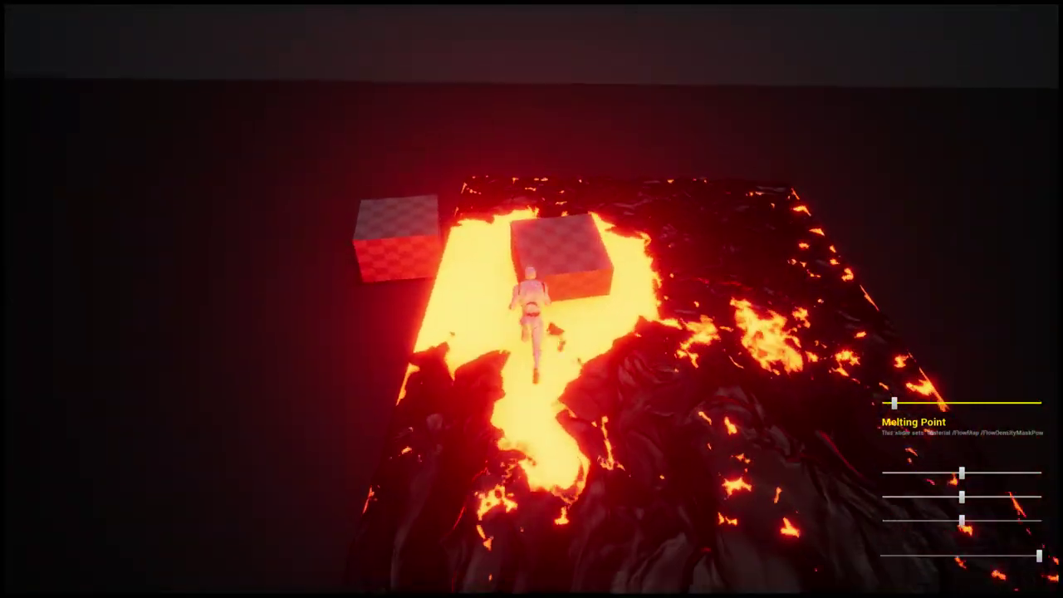
- Raise the Melting Point slightly, run the character off the lava field toward Stage 8, and lower the last unlabelled slider to just under half
left_click_drag(962, 406, 912, 406)
key("d")
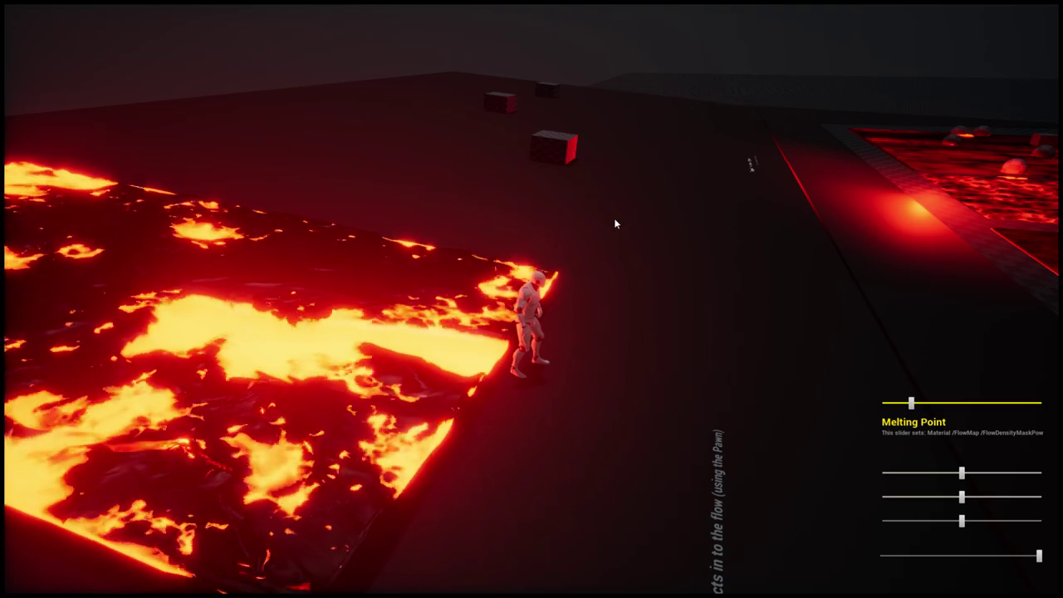
key("w")
left_click_drag(614, 224, 671, 223)
left_click(947, 558)
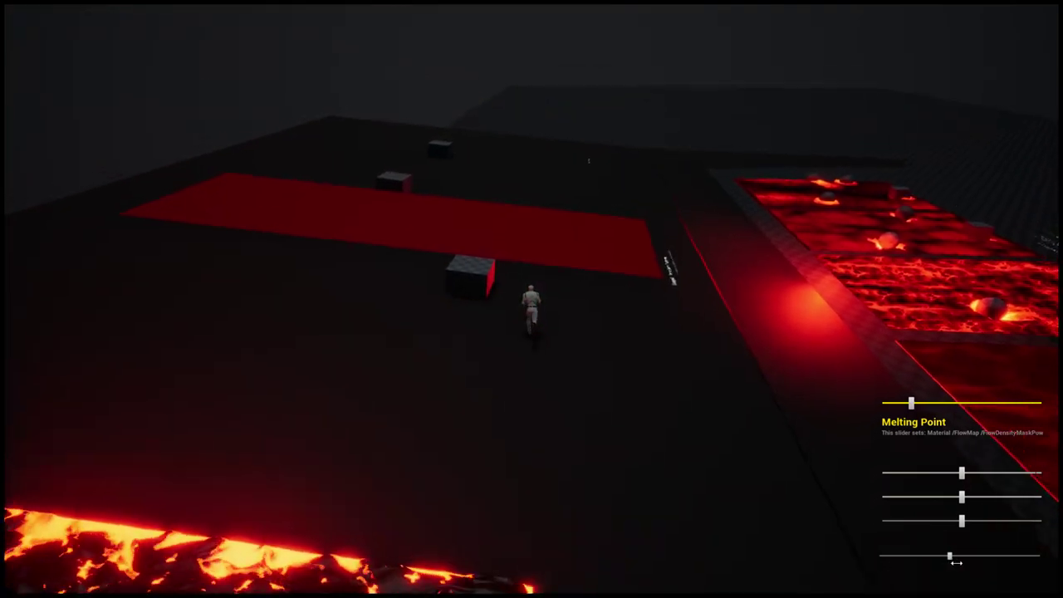
- Run the character over the Stage 8 Persistent Patterns slope and push the nearby cube onto it
key("w")
key("a")
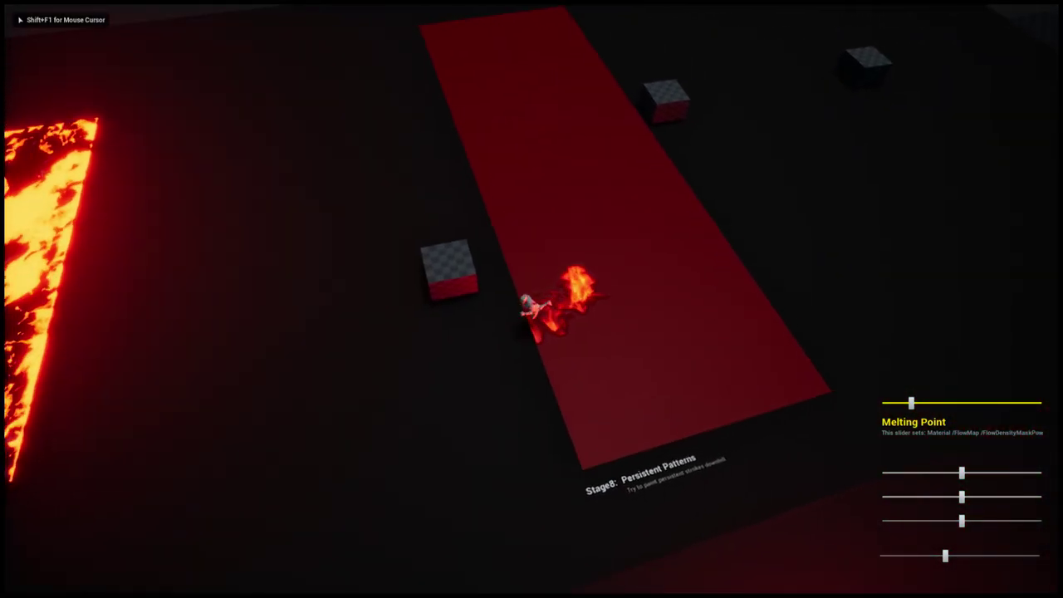
key("w")
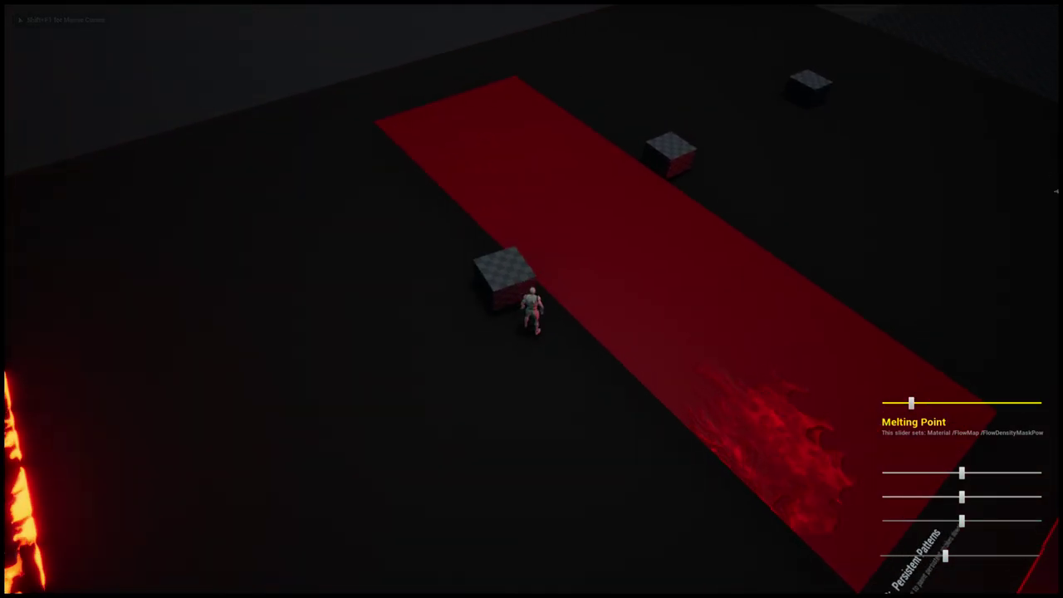
key("a")
key("w")
key("w")
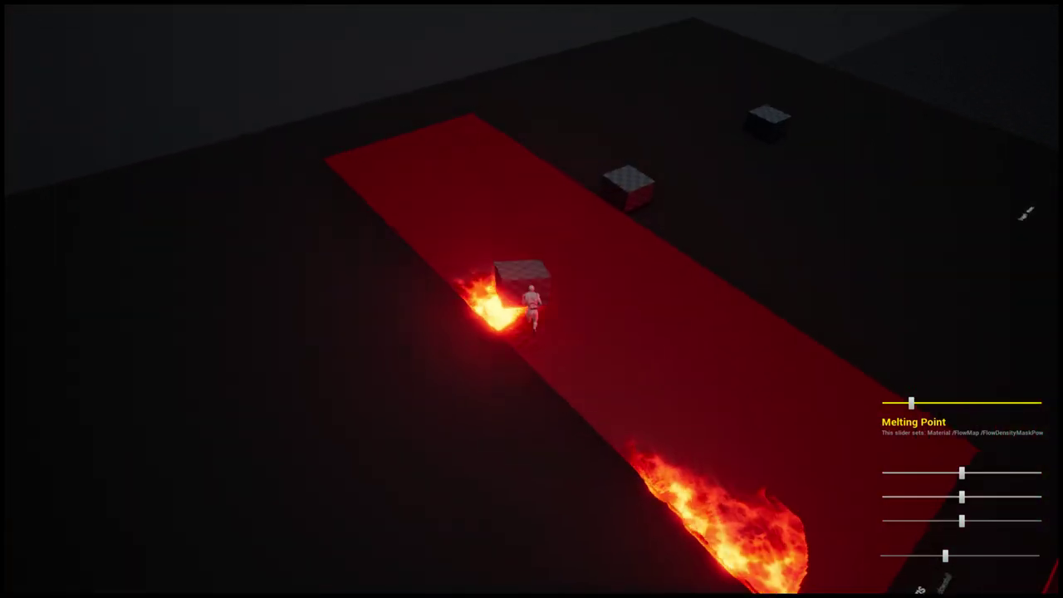
- Lower the last unlabelled slider to about a fifth, push the cube up Stage 8, and run the character back downhill
left_click_drag(904, 556, 914, 555)
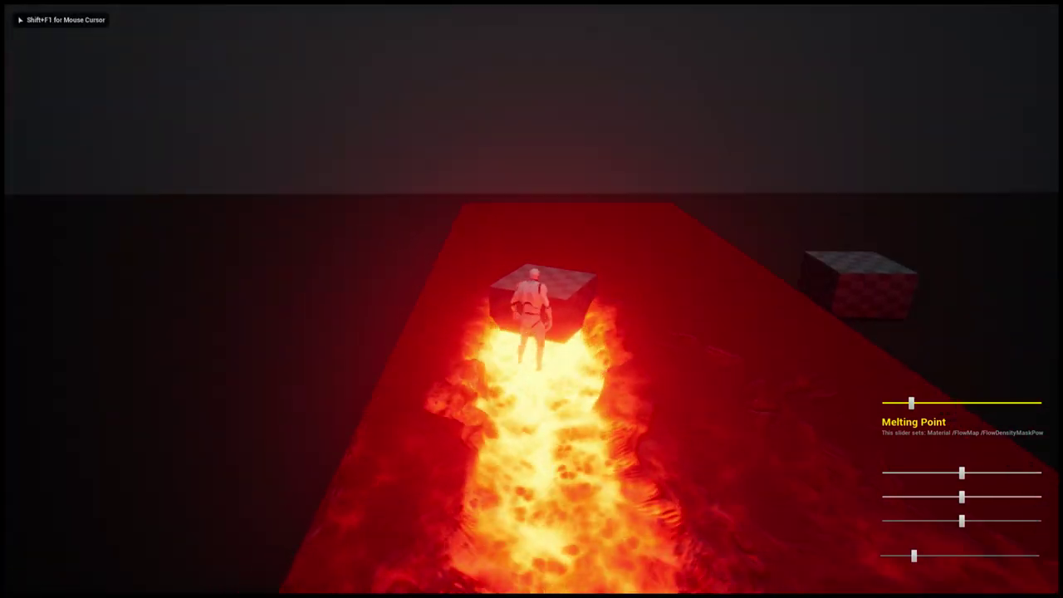
key("w")
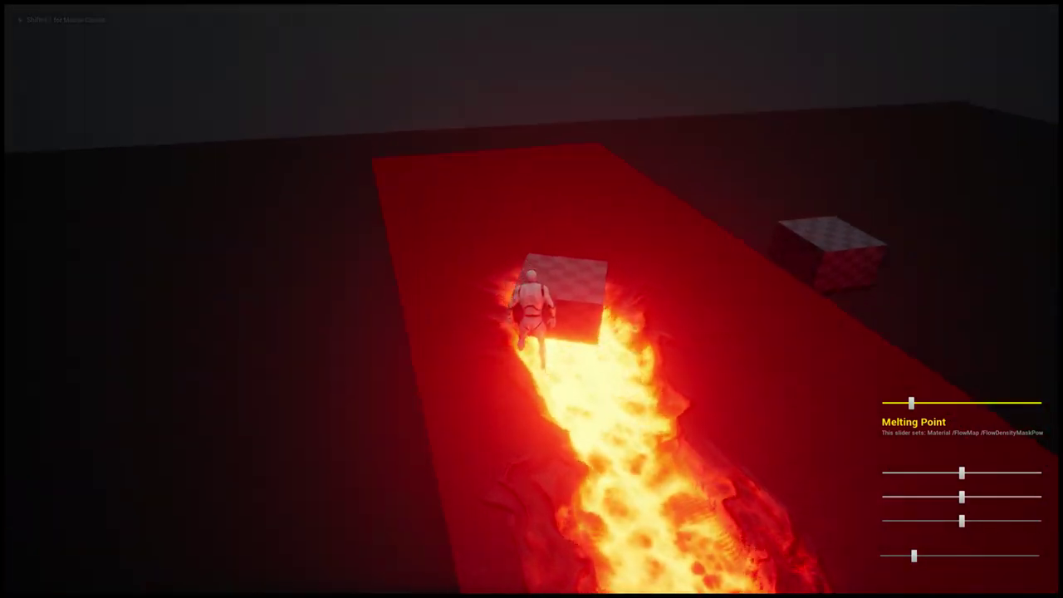
left_click(622, 276)
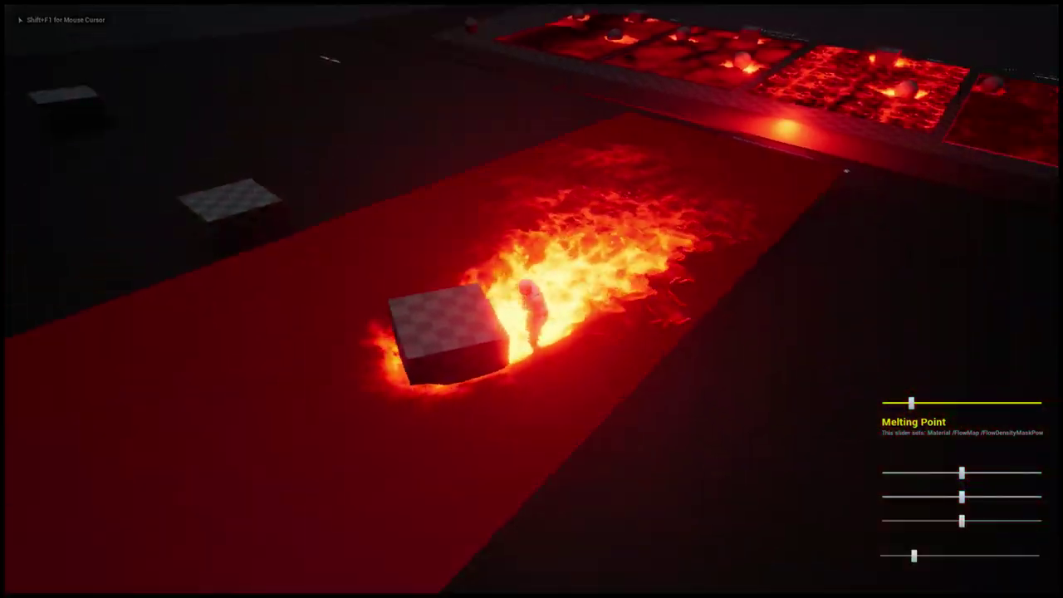
key("w")
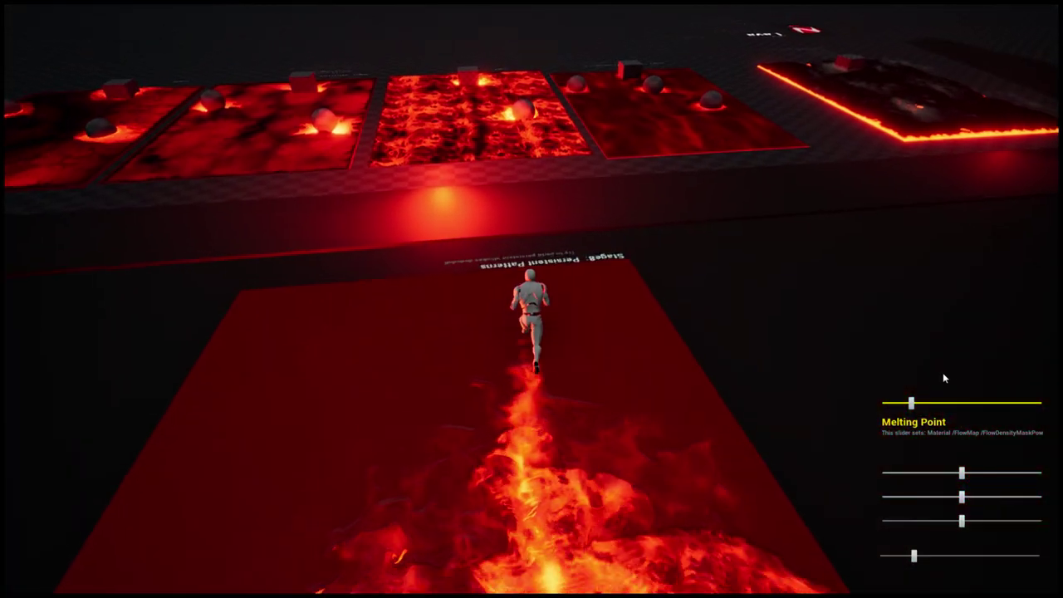
- Raise the Melting Point to about 30 percent of its range and run the character from Stage 8 onto the Stage 3 lava
left_click_drag(911, 405, 934, 409)
left_click(855, 365)
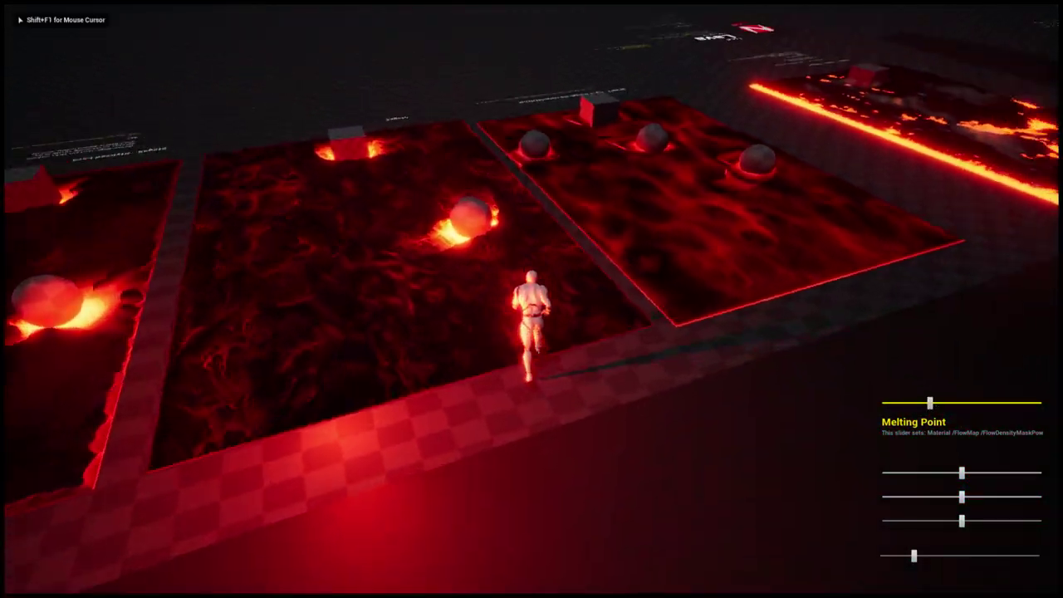
key("w")
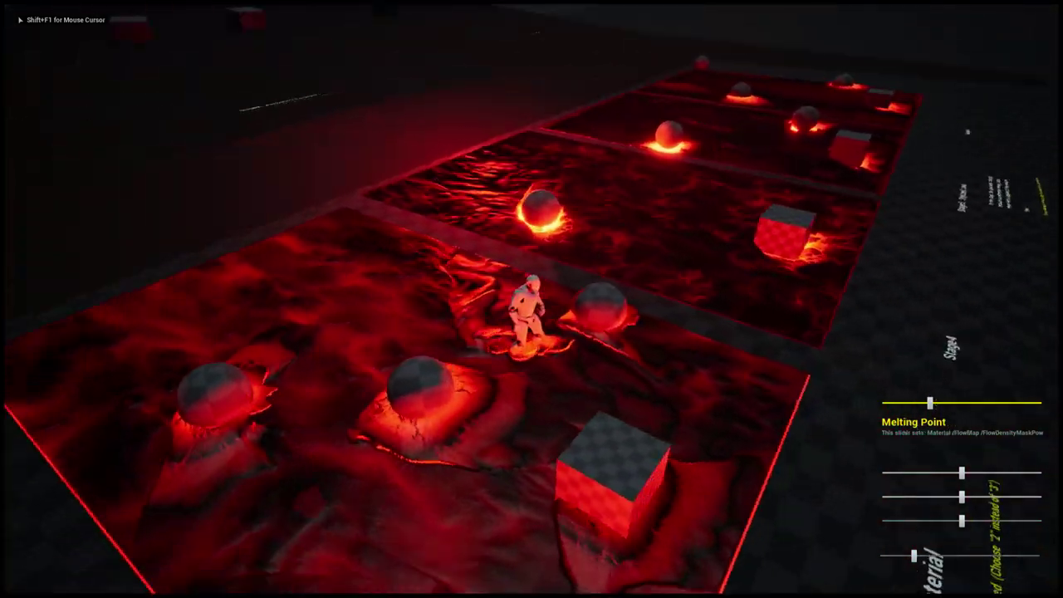
- Place the character between the Stage 3 spheres and cube, lower the last unlabelled slider to about a tenth, and paint lava with the cursor
key("s")
key("a")
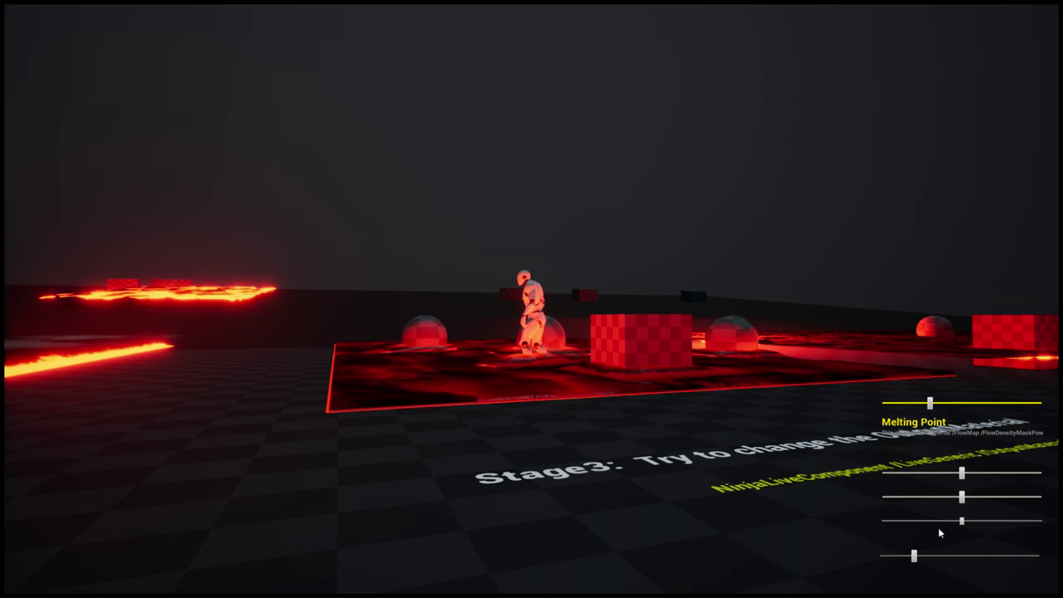
left_click_drag(915, 556, 896, 556)
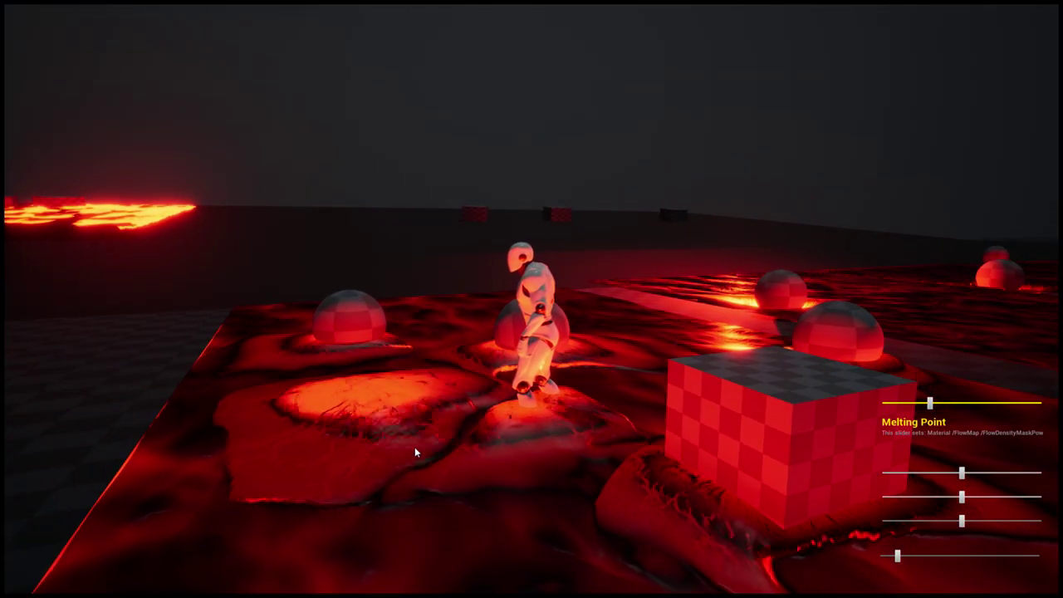
left_click_drag(390, 400, 426, 487)
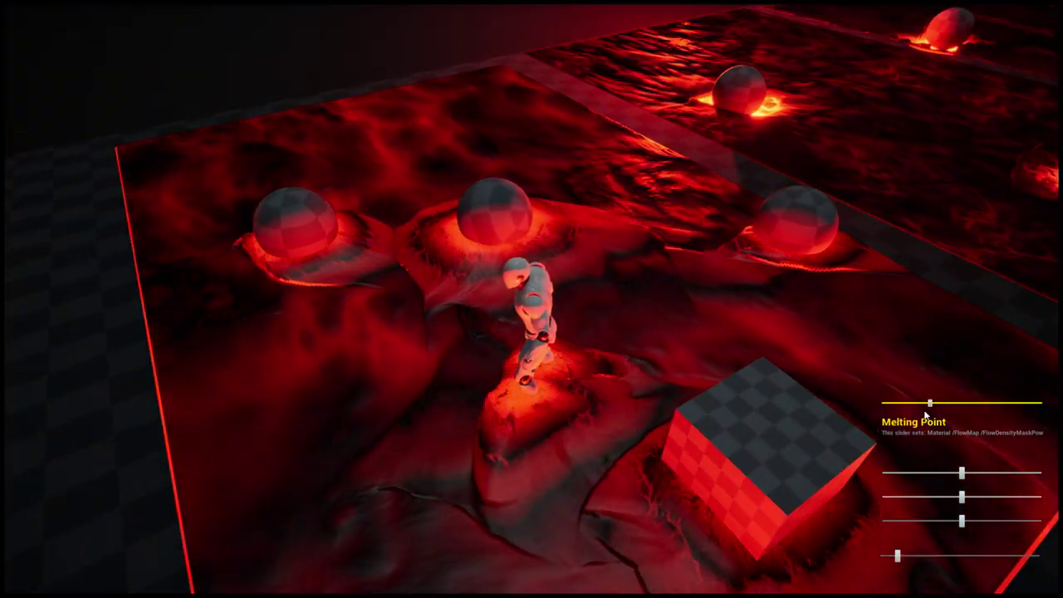
- Fine-tune the Melting Point around a quarter of its range and run the character from Stage 3 onto the neighbouring lava stage
mouse_move(929, 405)
left_mouse_down()
mouse_move(916, 408)
mouse_move(964, 409)
mouse_move(897, 410)
mouse_move(928, 411)
left_mouse_up()
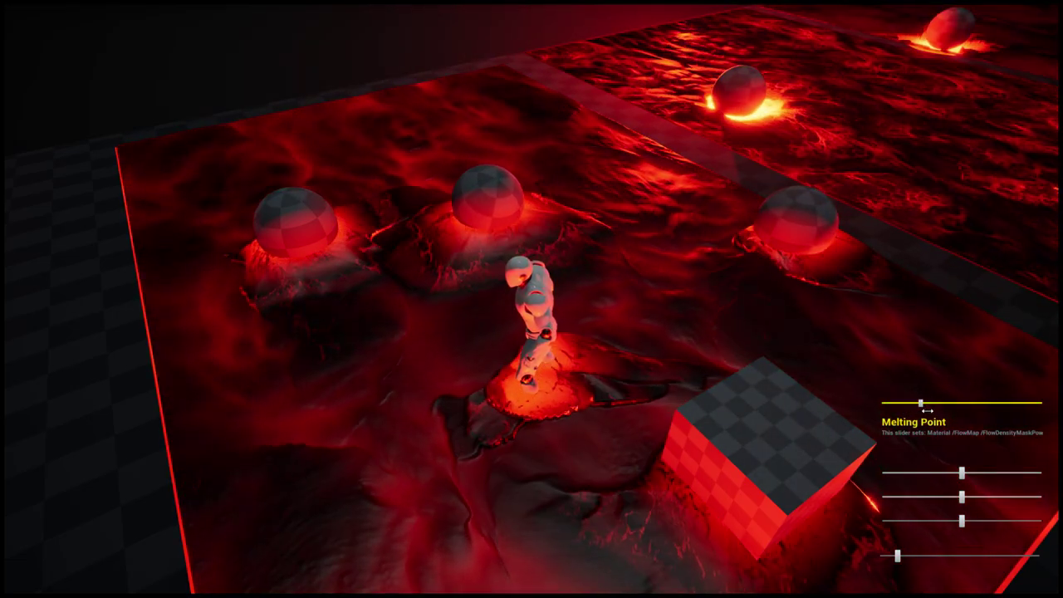
left_click(863, 401)
key("w")
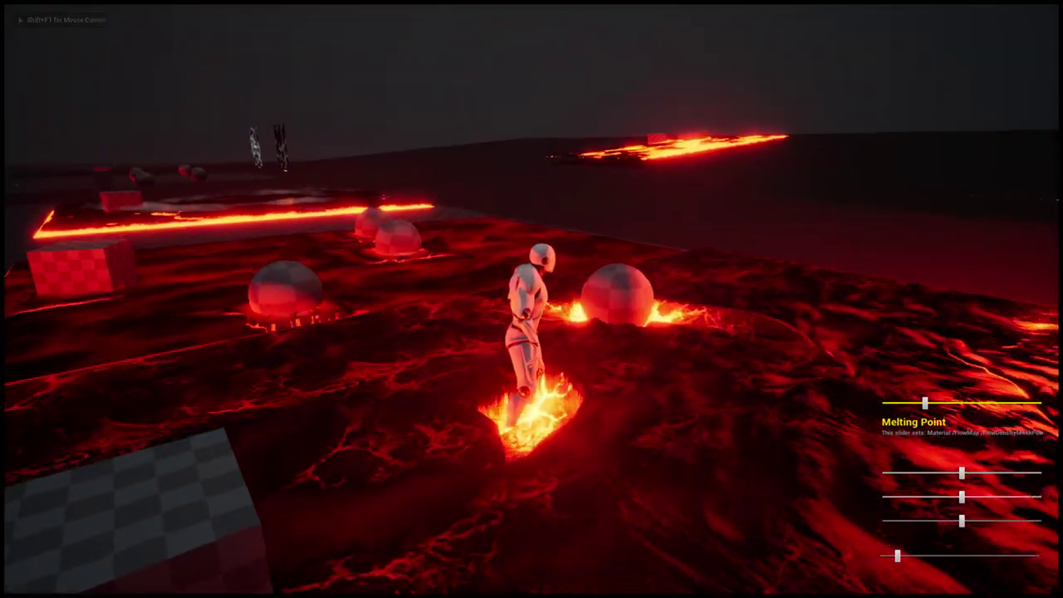
- Raise the last unlabelled slider to about a quarter of its range and run the character toward the Stage 4 cube
key("space")
key("shift+F1")
left_click_drag(897, 555, 920, 556)
left_click(913, 538)
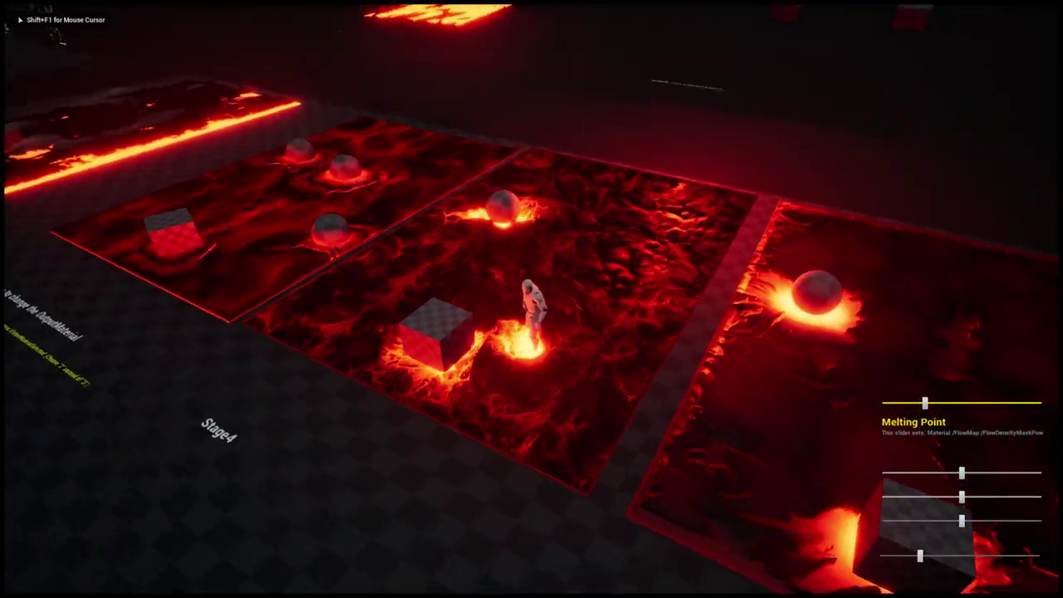
key("s")
key("w")
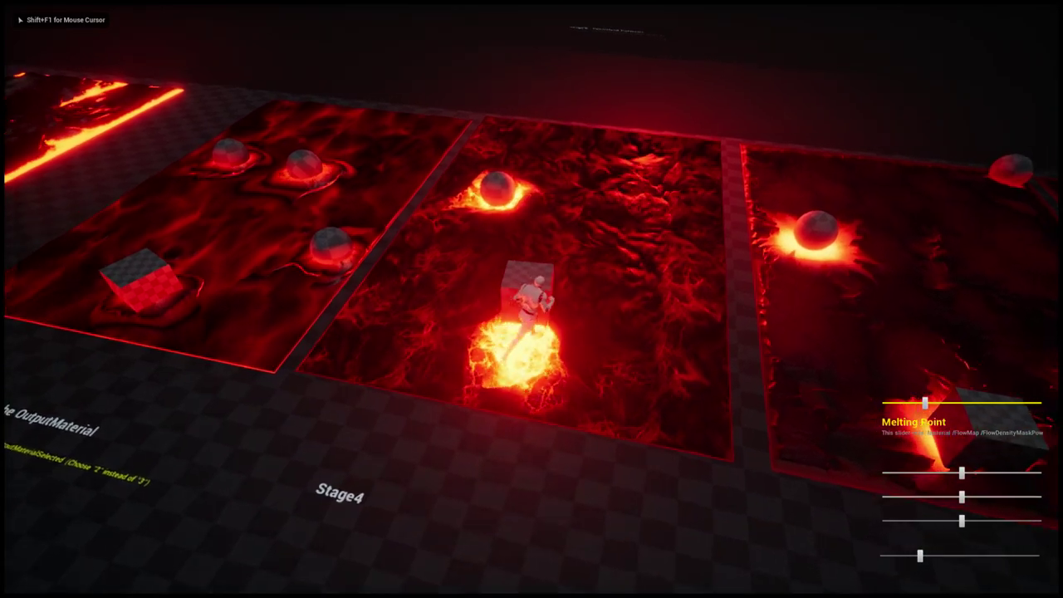
- Run the character past the Stage 4 sphere and over onto the Stage 5 lava
key("d")
key("a")
key("s")
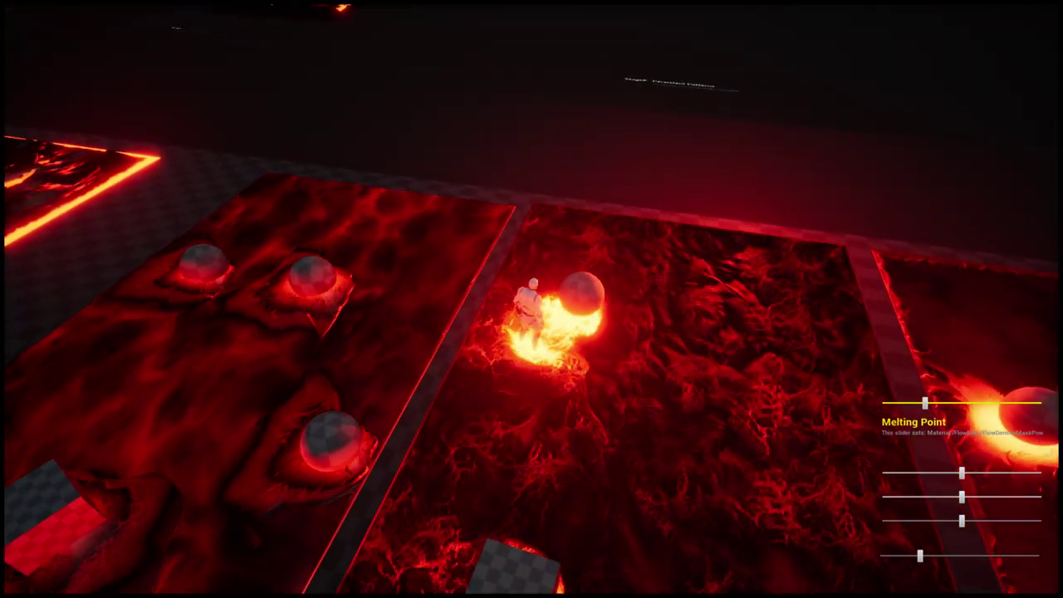
key("d")
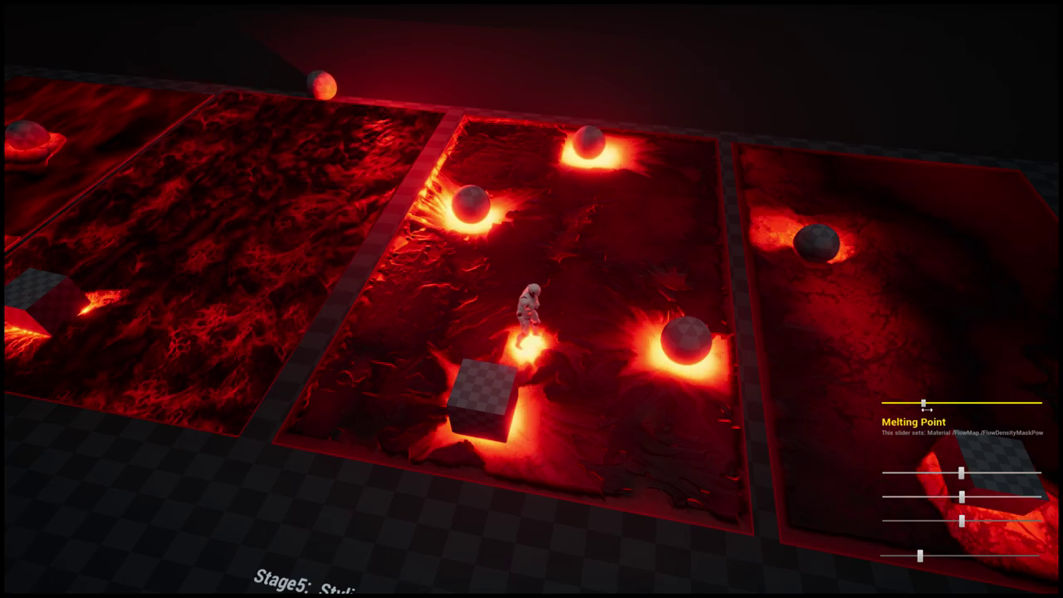
- Lower the Melting Point to about 22 percent and the last unlabelled slider to about 17 percent, and run around the Stage 5 lava
left_click_drag(924, 404, 918, 404)
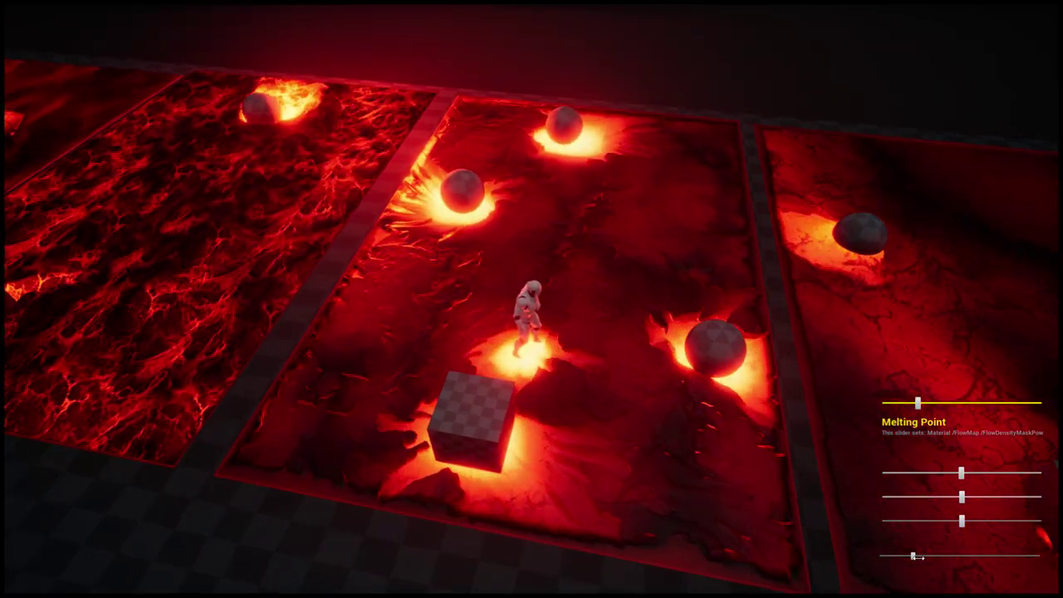
left_click_drag(917, 557, 908, 557)
key("w")
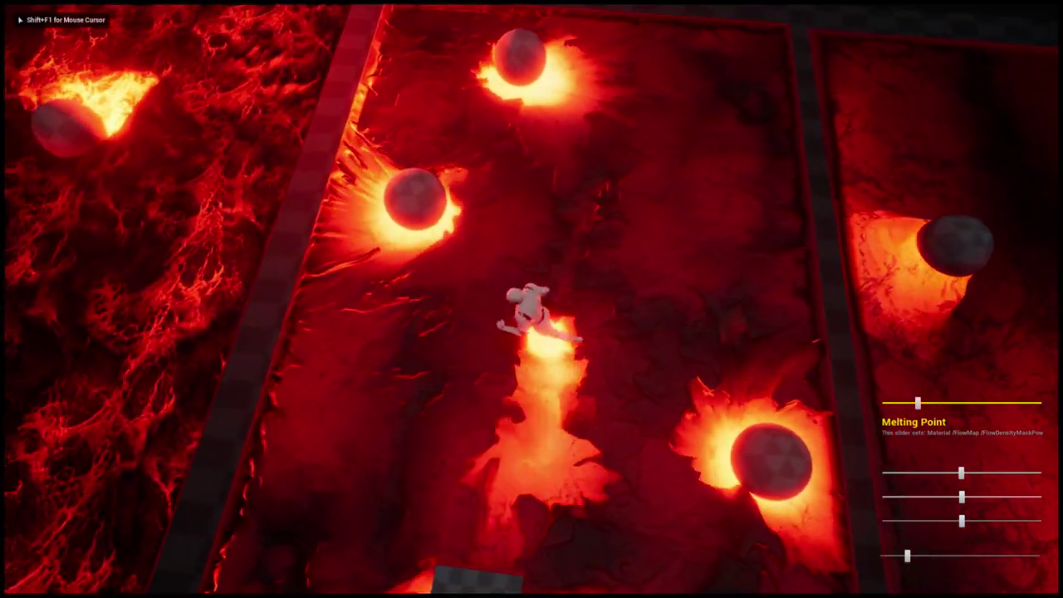
key("a")
key("d")
key("s")
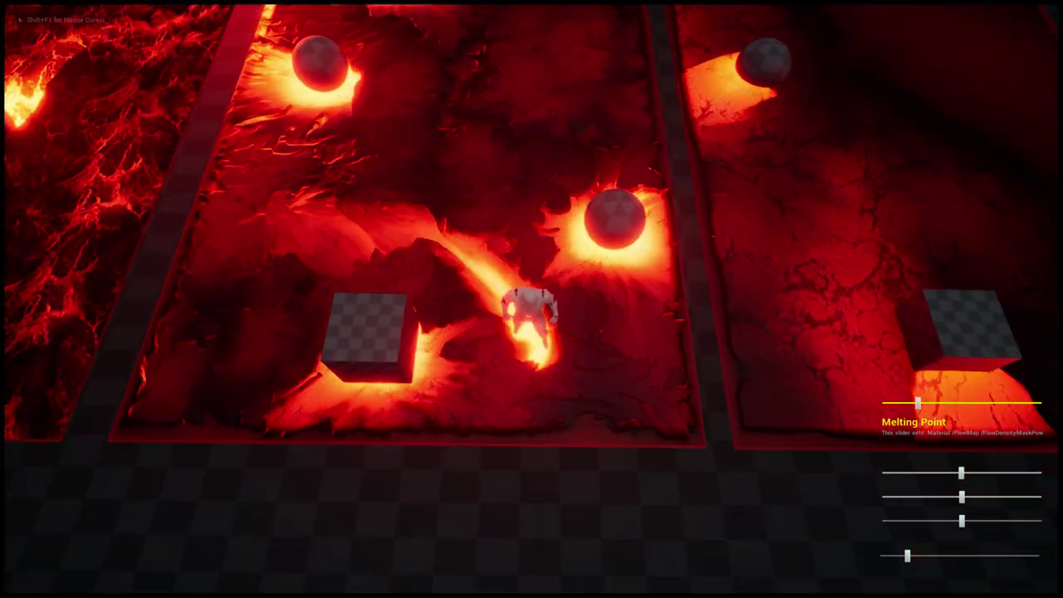
key("w")
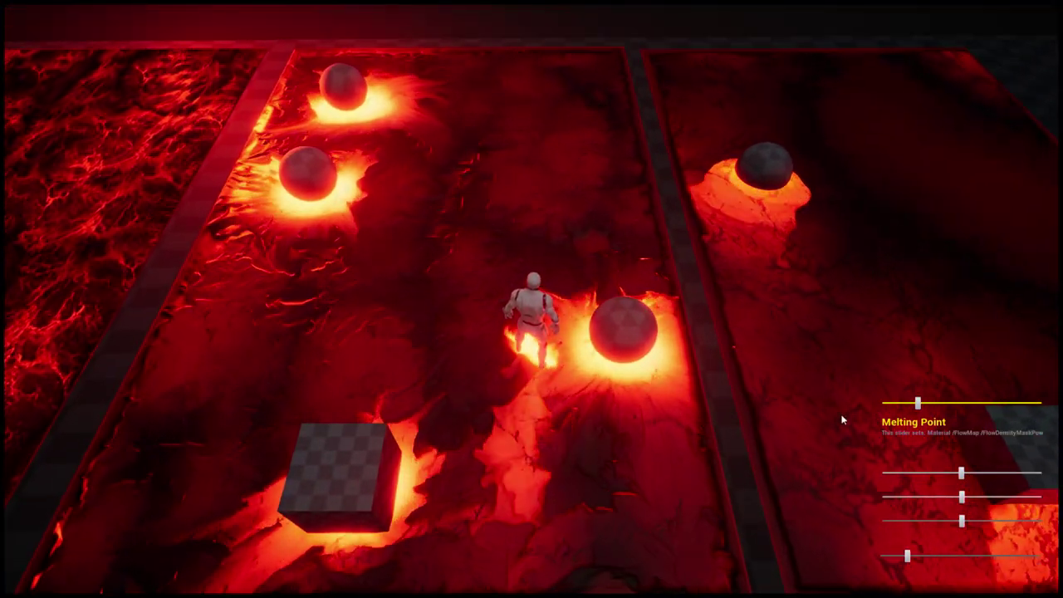
- Lower the last unlabelled slider to about 15 percent and push the Stage 5 cube inward with the character
left_click_drag(916, 559, 911, 558)
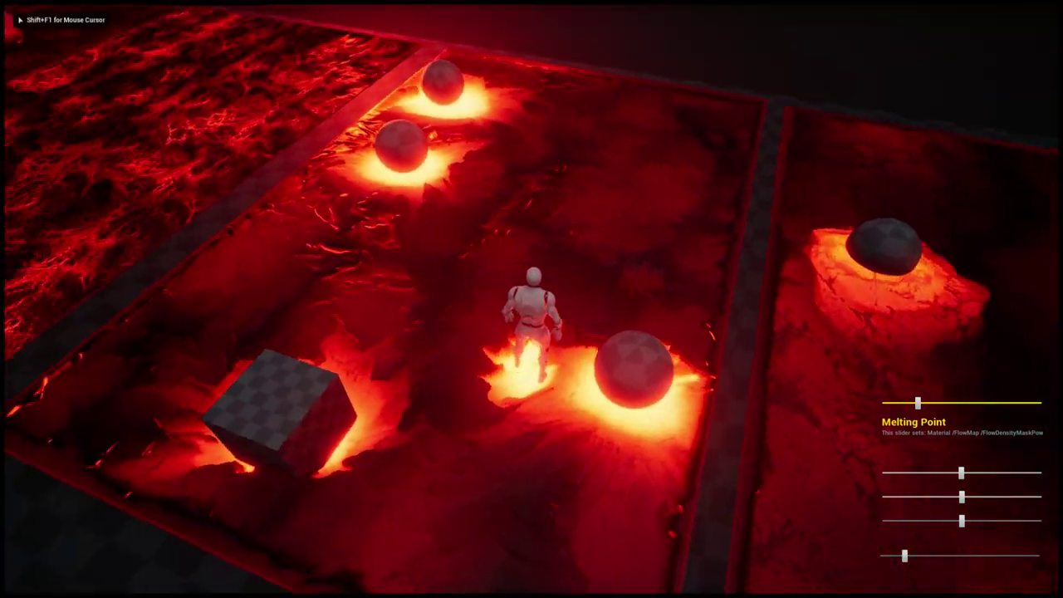
key("w")
key("s")
key("w")
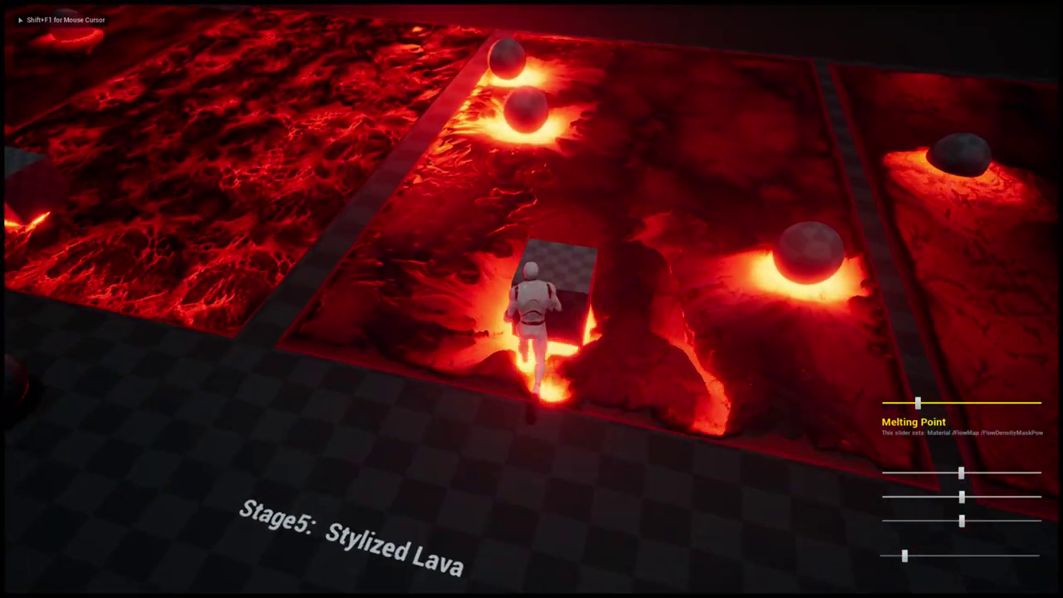
key("a")
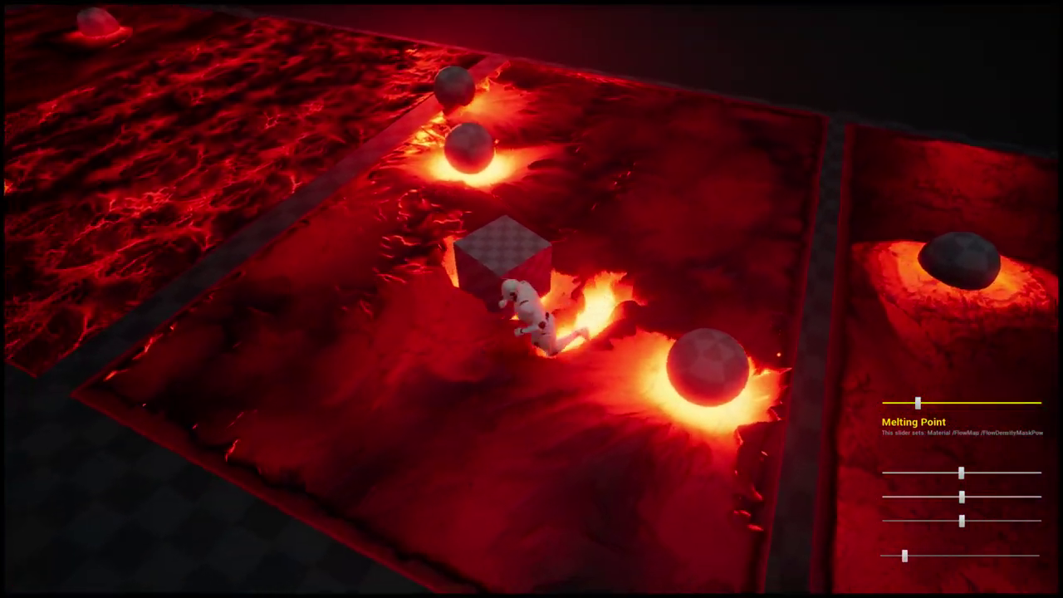
key("s")
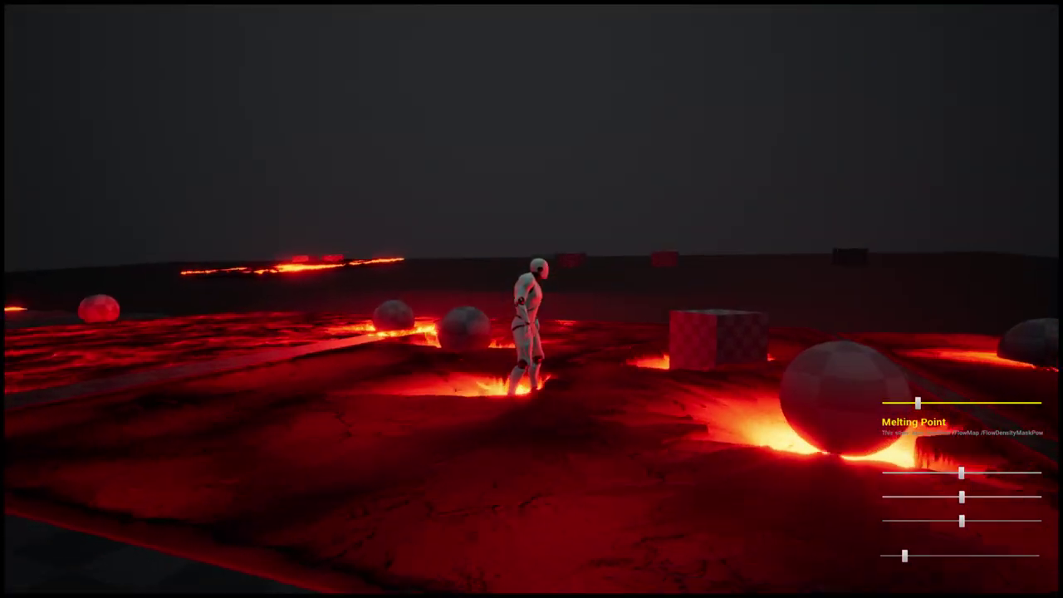
- Switch the rendering to wireframe and run the character between the Stage 5 cube and spheres to inspect the lava mesh
key("F1")
left_click(551, 313)
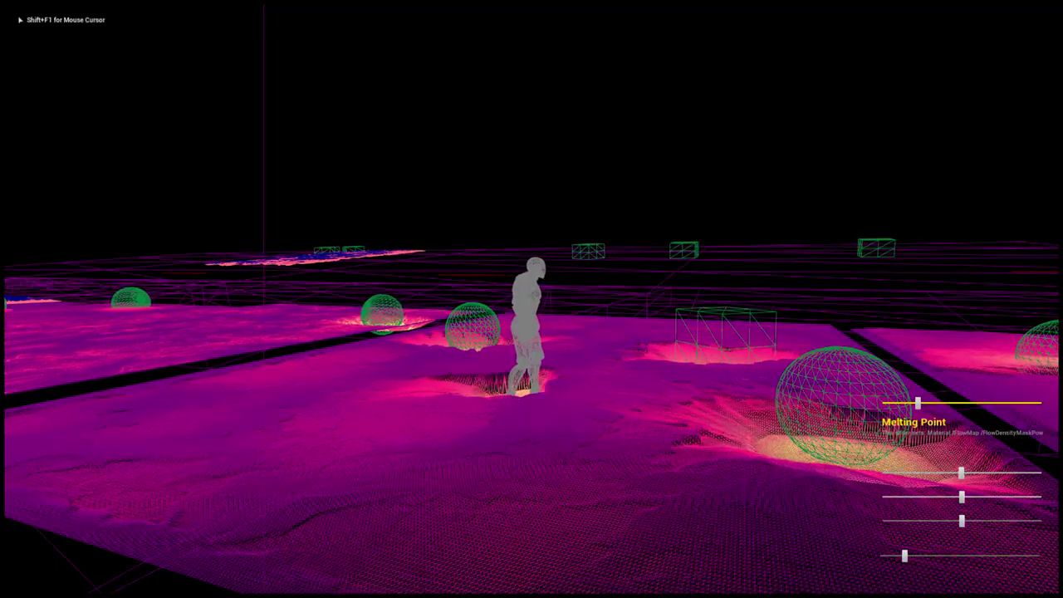
key("d")
key("s")
key("w")
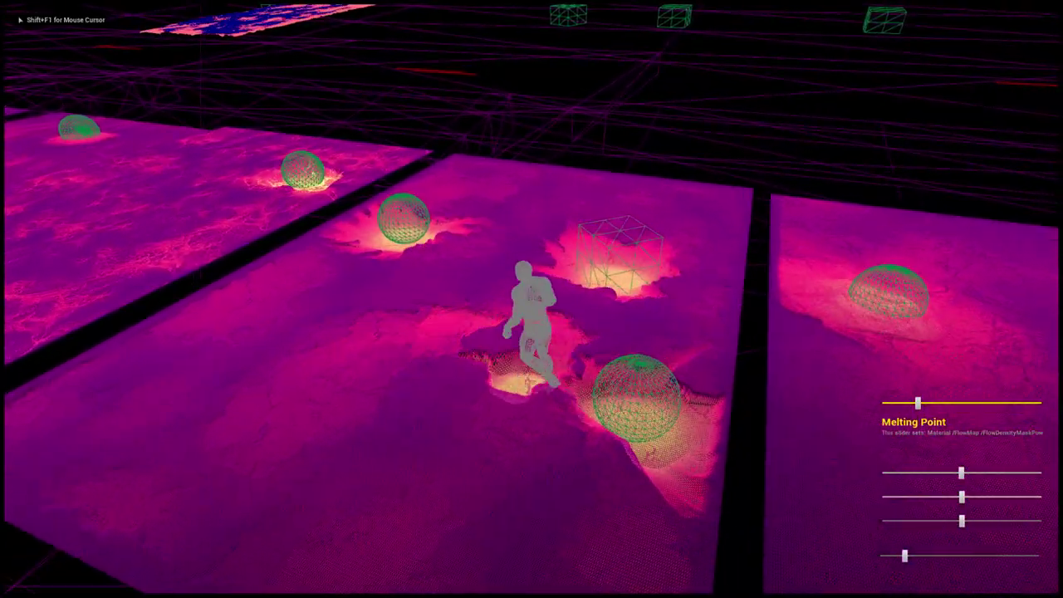
key("s")
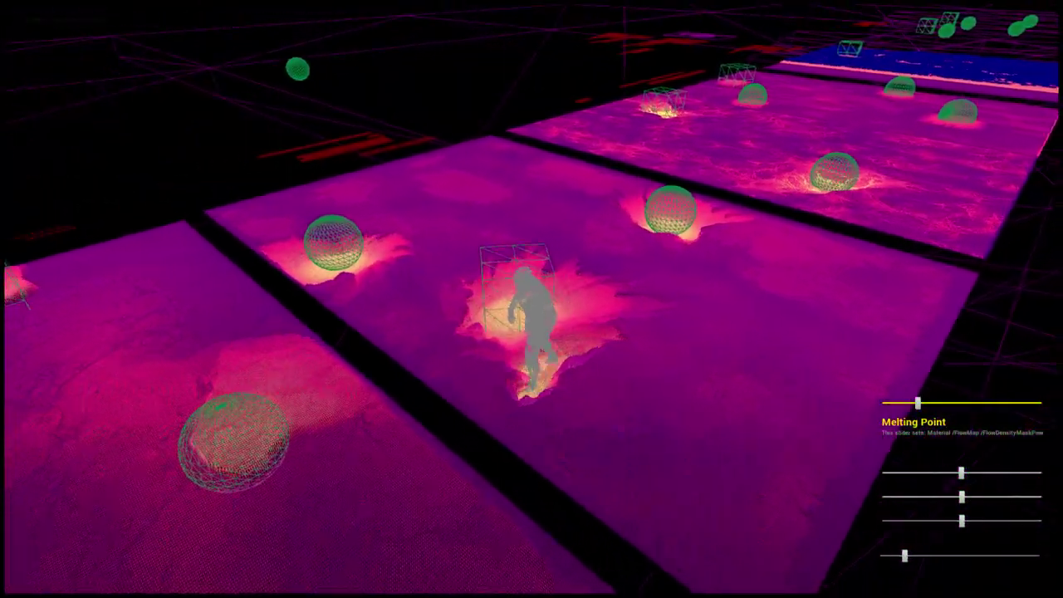
- Examine how the wireframe lava surface deforms while the character circles the Stage 5 cube
key("w")
key("s")
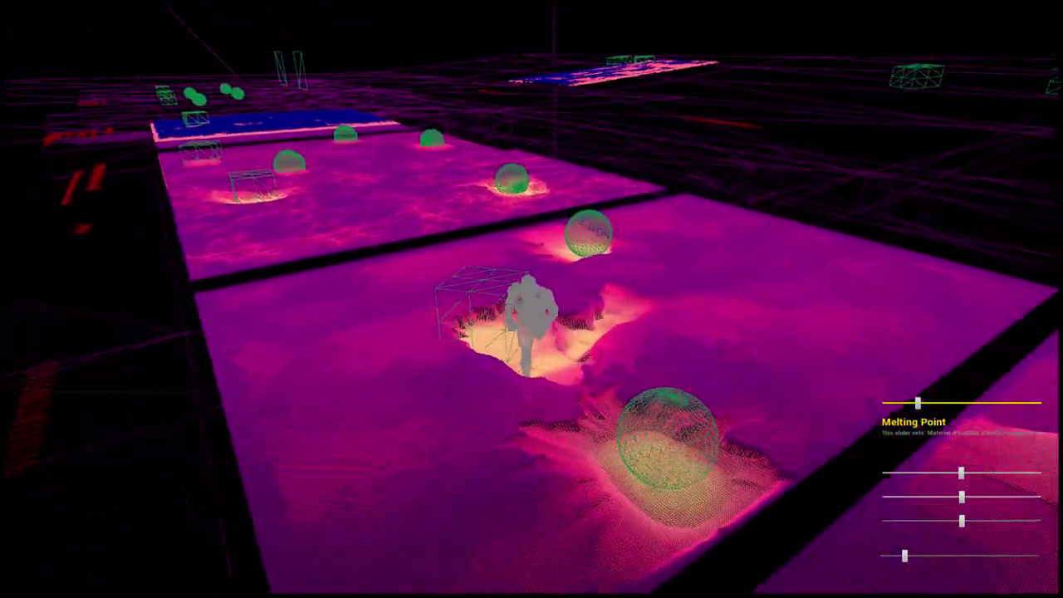
key("a")
key("w")
key("d")
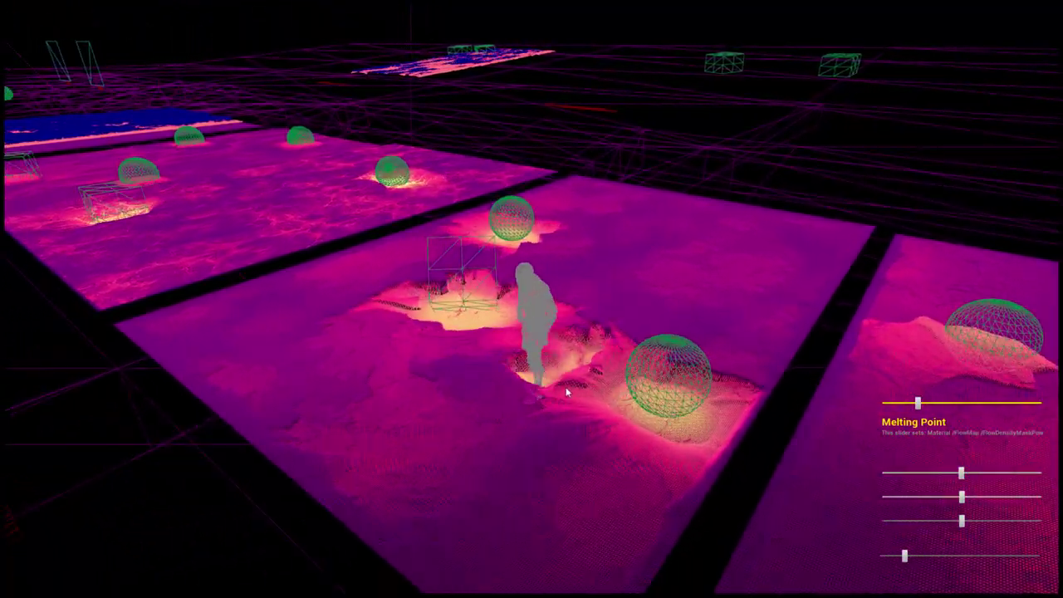
- Restore the lit rendering and push the Stage 5 sphere away from the Stage 4 border with the character
key("F3")
left_click(536, 363)
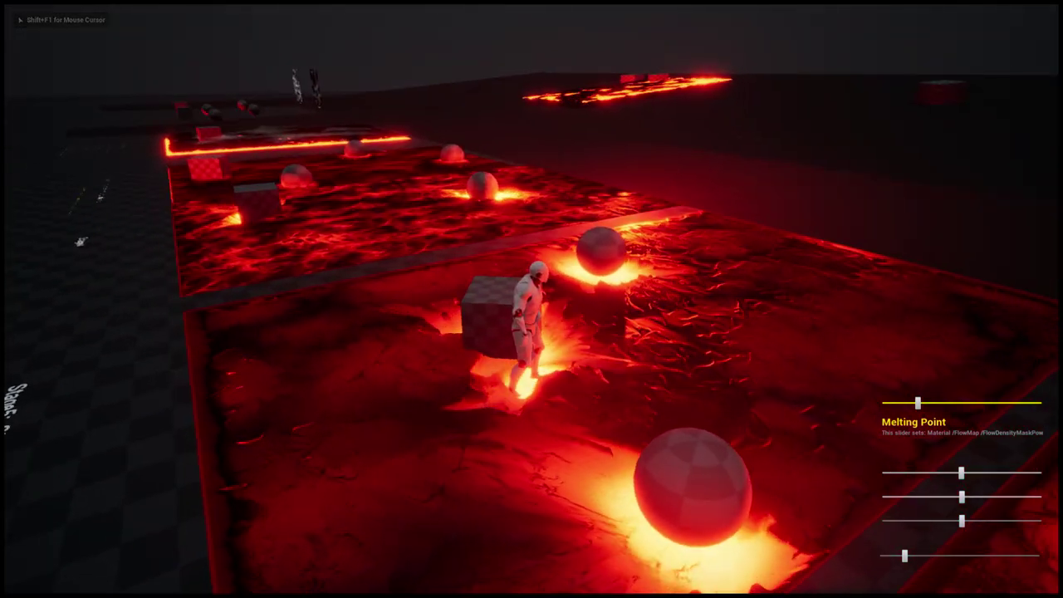
key("w")
key("w")
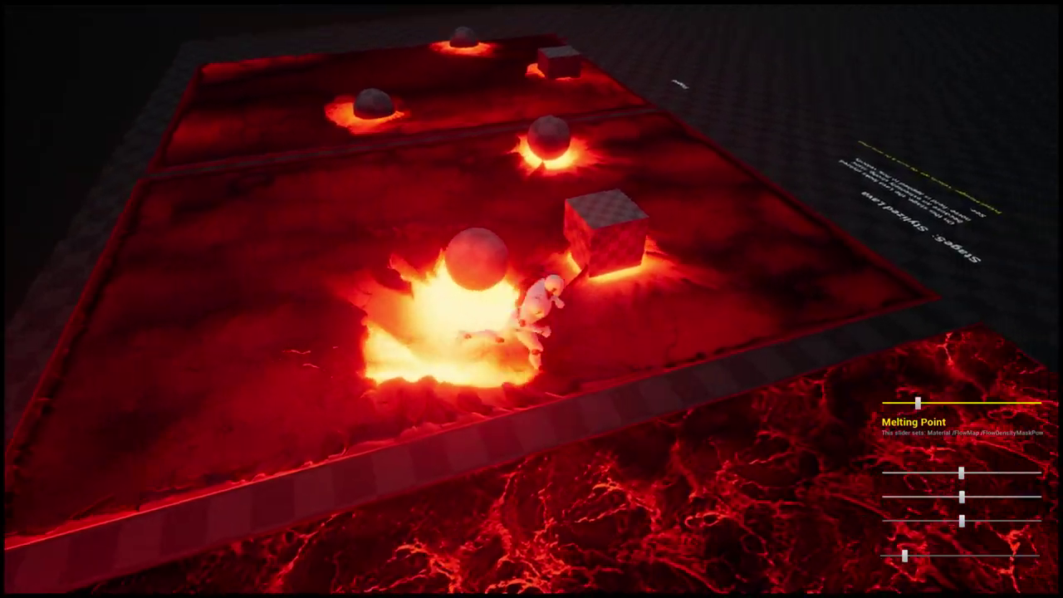
key("w")
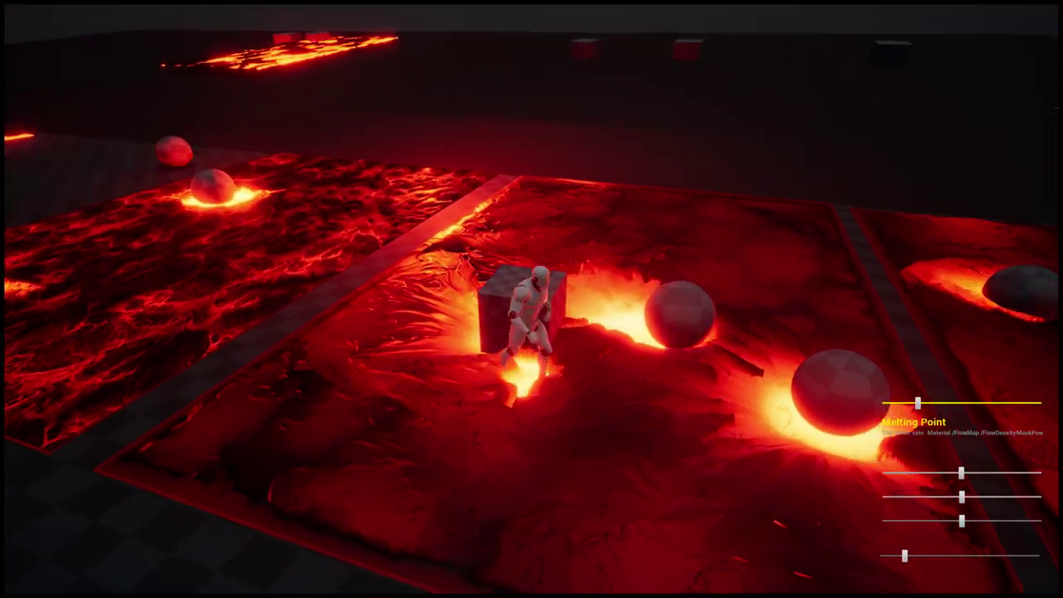
- Push the two Stage 5 spheres together toward the Stage 6 border and run back toward the cube
key("d")
key("w")
key("s")
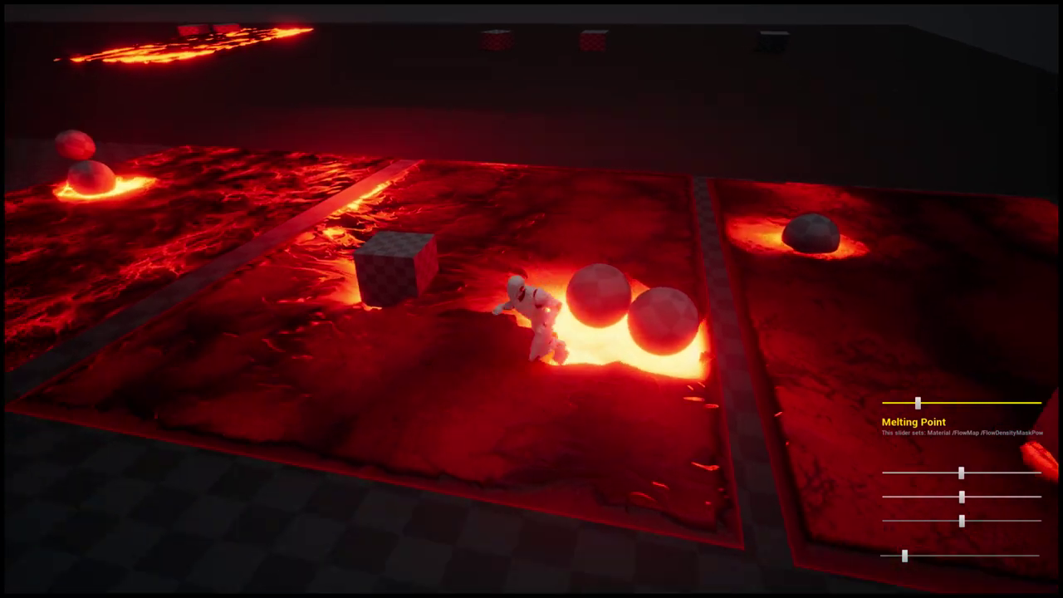
key("a")
key("w")
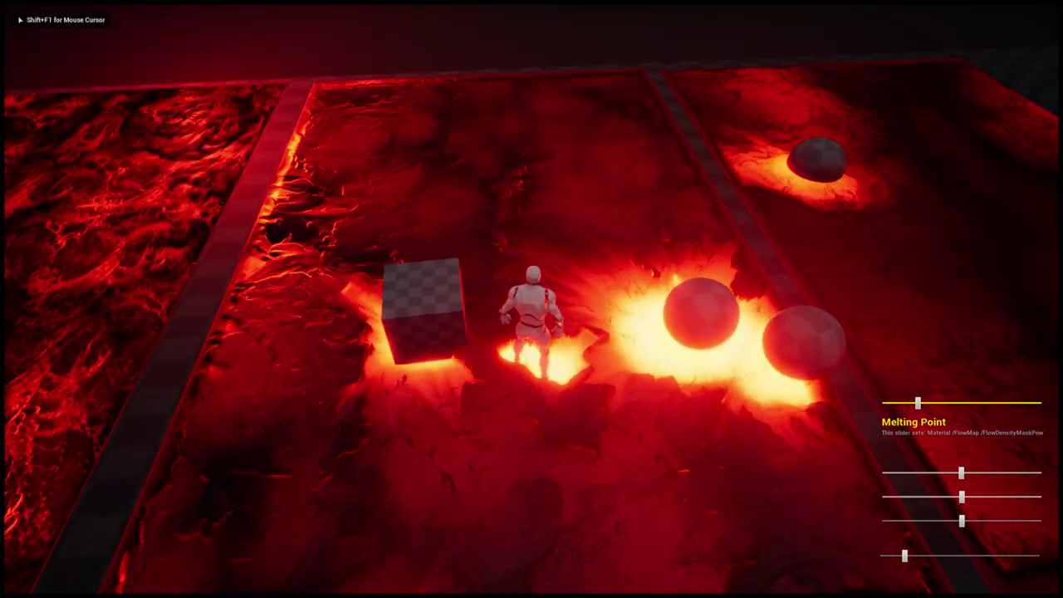
- Run the character through the lava around the Stage 5 cube and push the cube farther back
key("s")
key("a")
key("d")
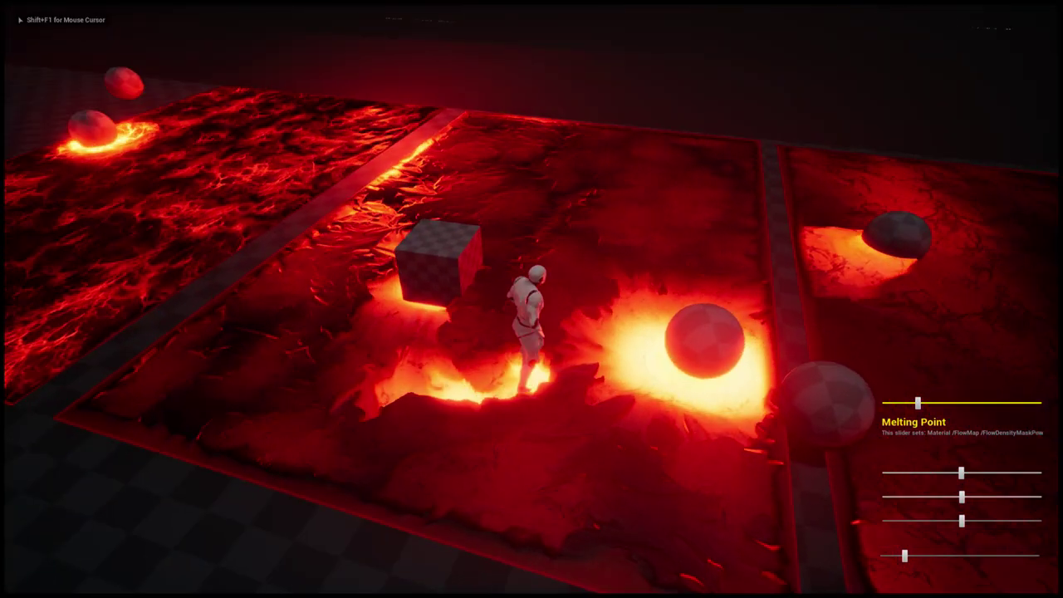
key("s")
key("a")
left_click_drag(605, 387, 425, 320)
key("w")
key("d")
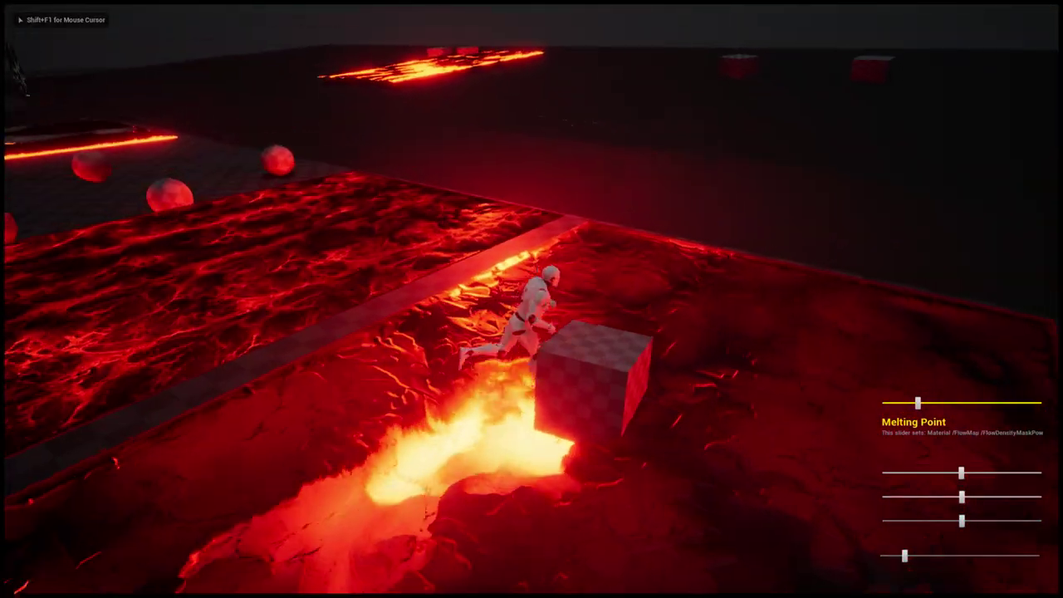
- Run the character in loops over the middle of Stage 5, melting the lava in front of the relocated cube
key("a")
key("s")
key("d")
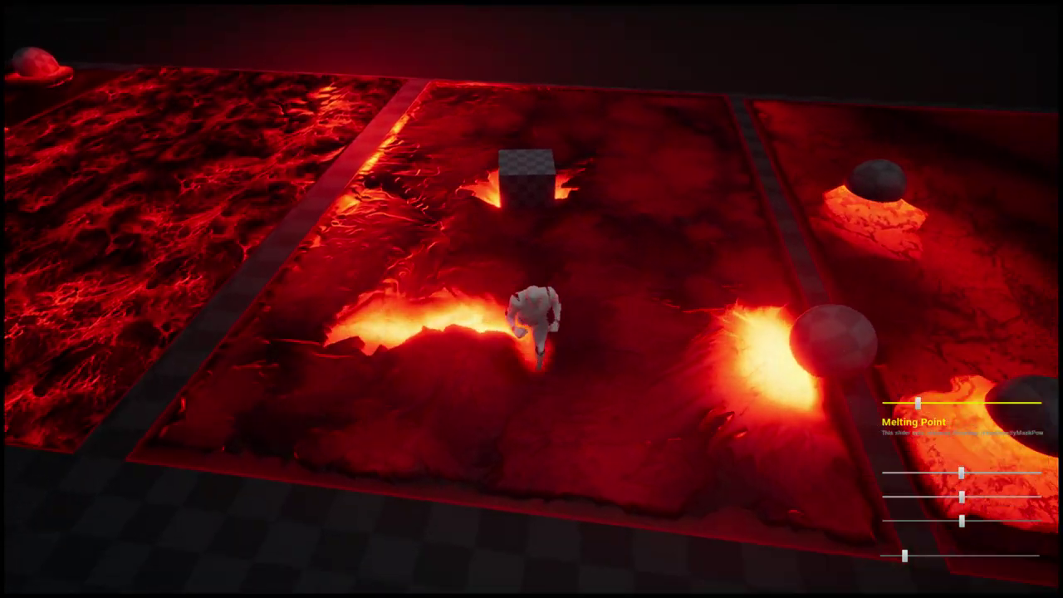
key("s")
key("w")
key("w")
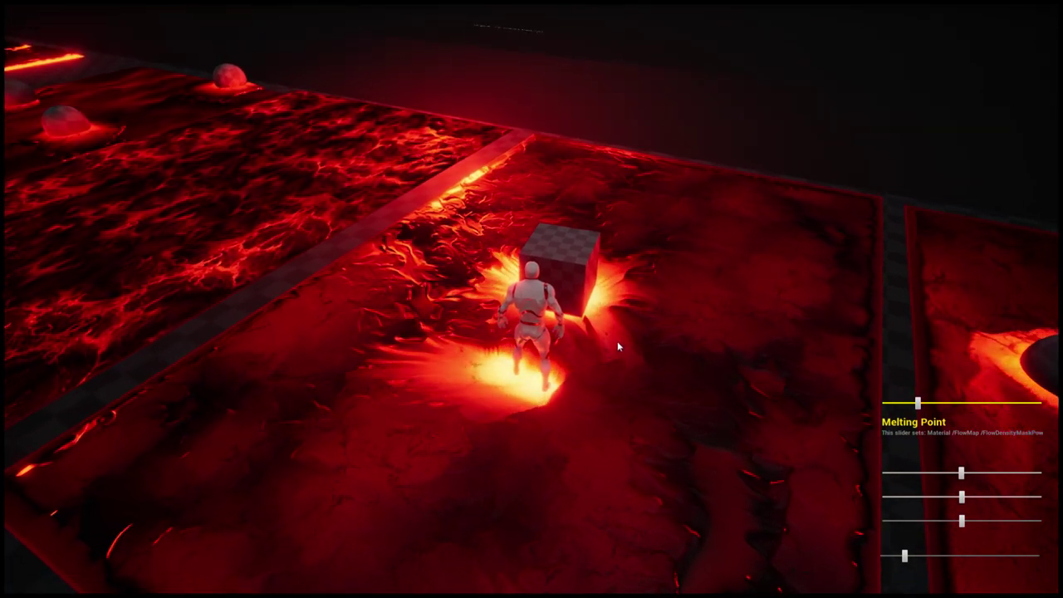
left_click(610, 336)
key("d")
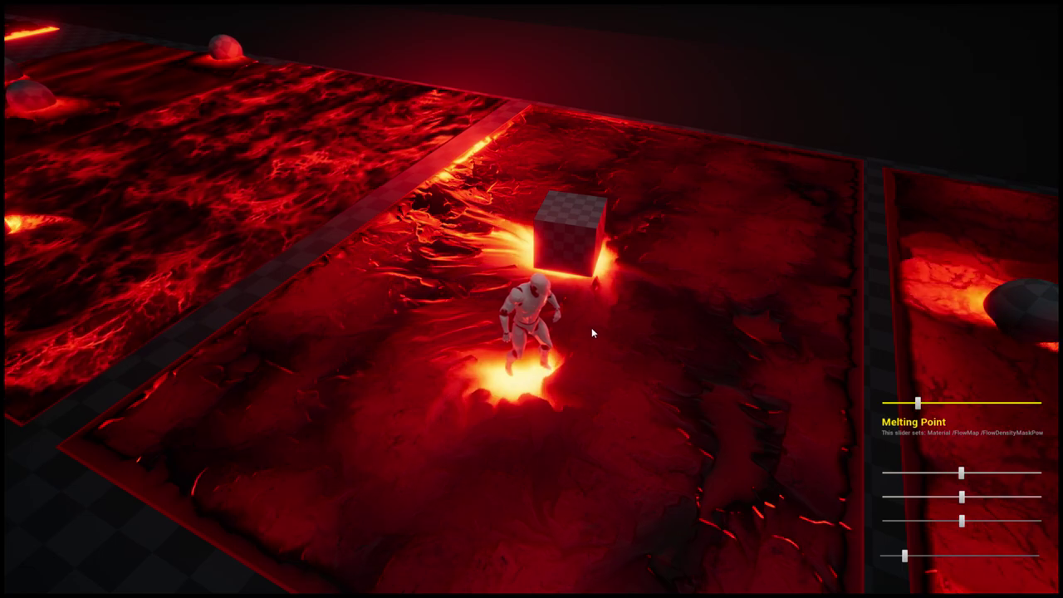
- Stop playing and fly the editor camera out to the Local Lava intro text and the two NinjaLive manager icons
key("Escape")
key("s")
right_click_drag(589, 336, 604, 328)
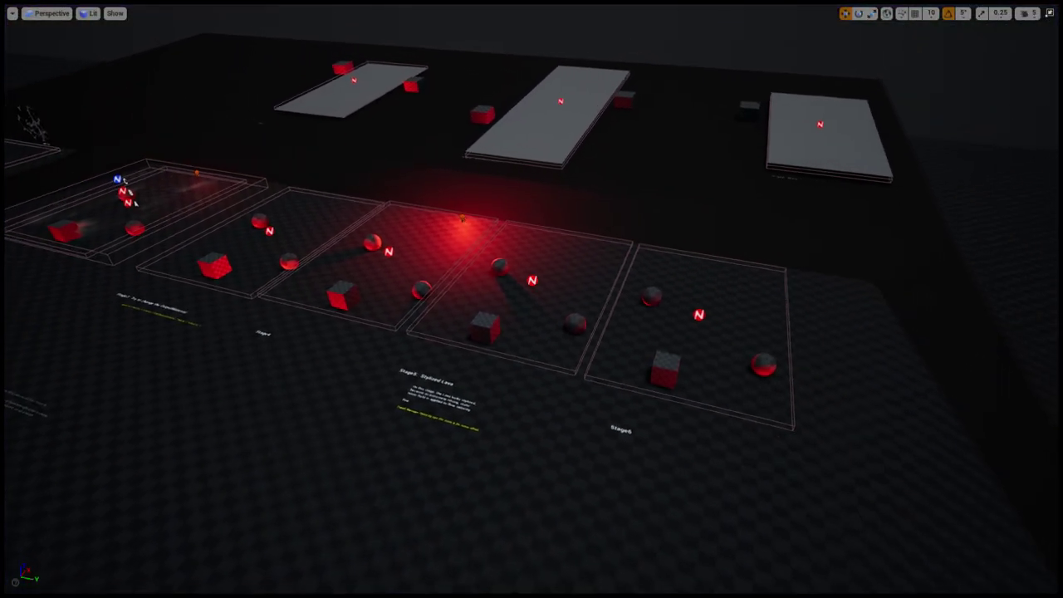
key("a")
right_click_drag(528, 411, 574, 412)
key("d")
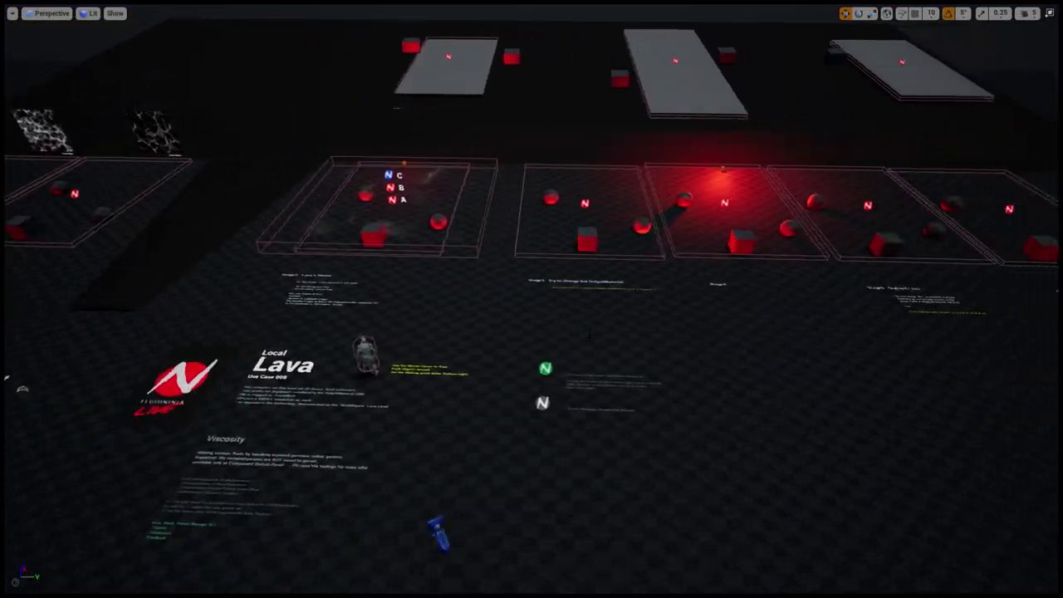
- Turn off Disable Preset Manager on BP_NinjaLive_PresetManager and return the viewport to full screen
key("F11")
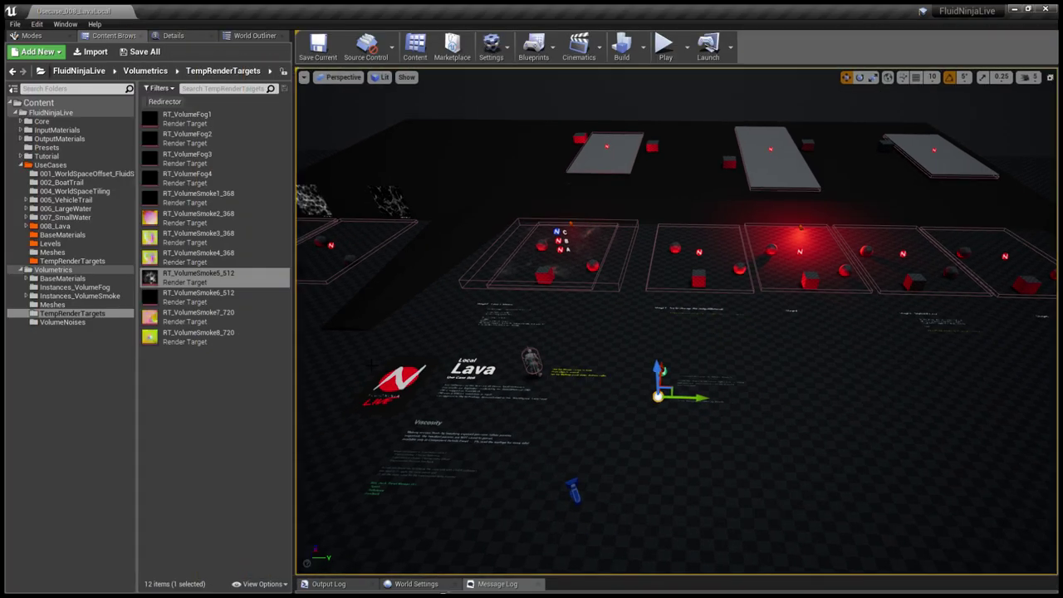
left_click(200, 37)
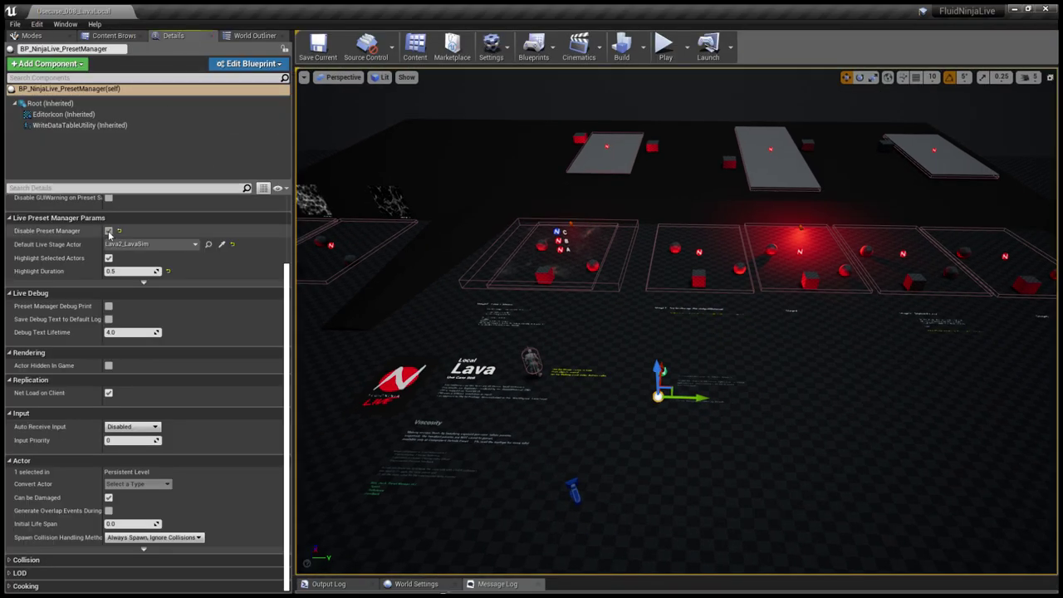
left_click(720, 366)
key("F11")
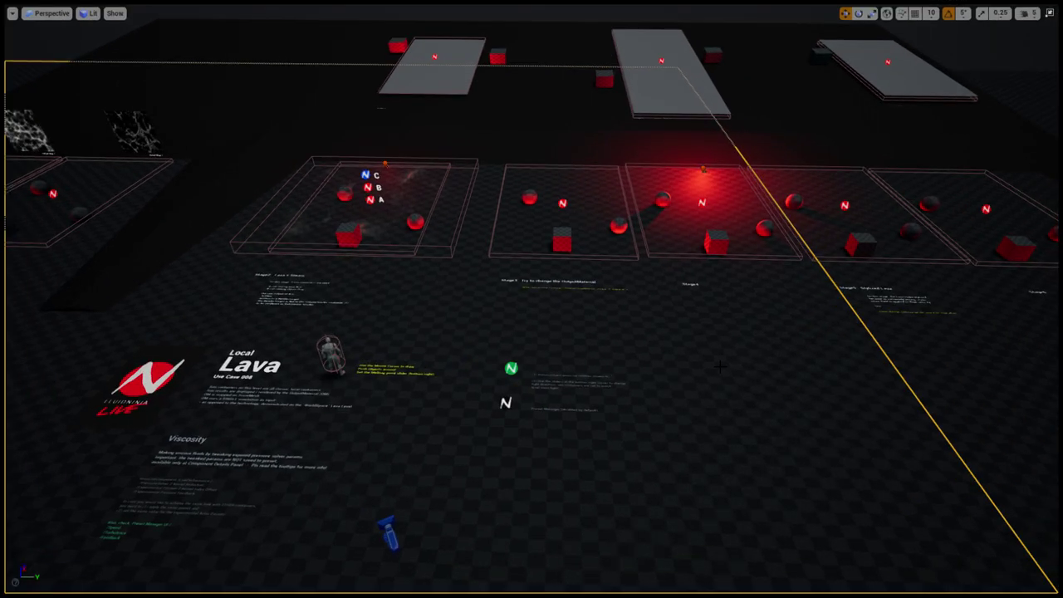
- Play the level, run the character onto the Stage 5 lava, and lower the last unlabelled slider to about 14 percent
key("alt+p")
left_click(687, 340)
key("w")
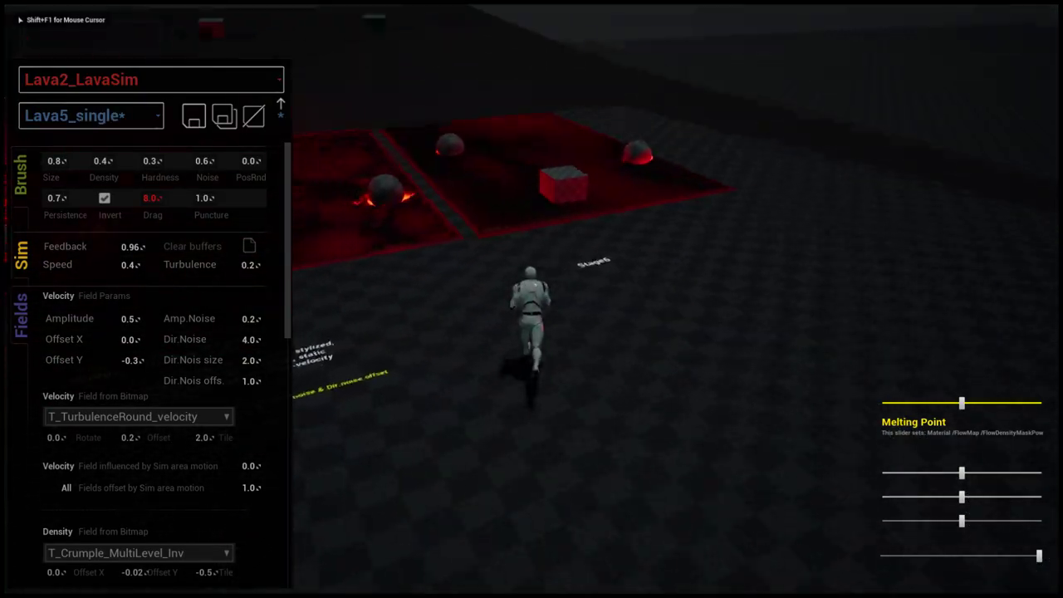
key("w")
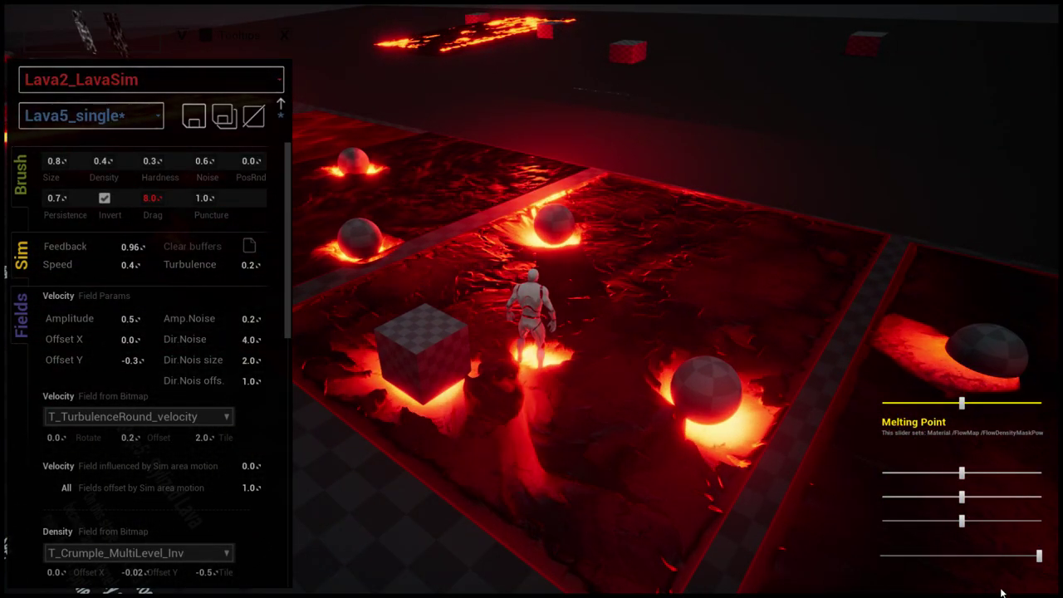
left_click_drag(1003, 558, 906, 561)
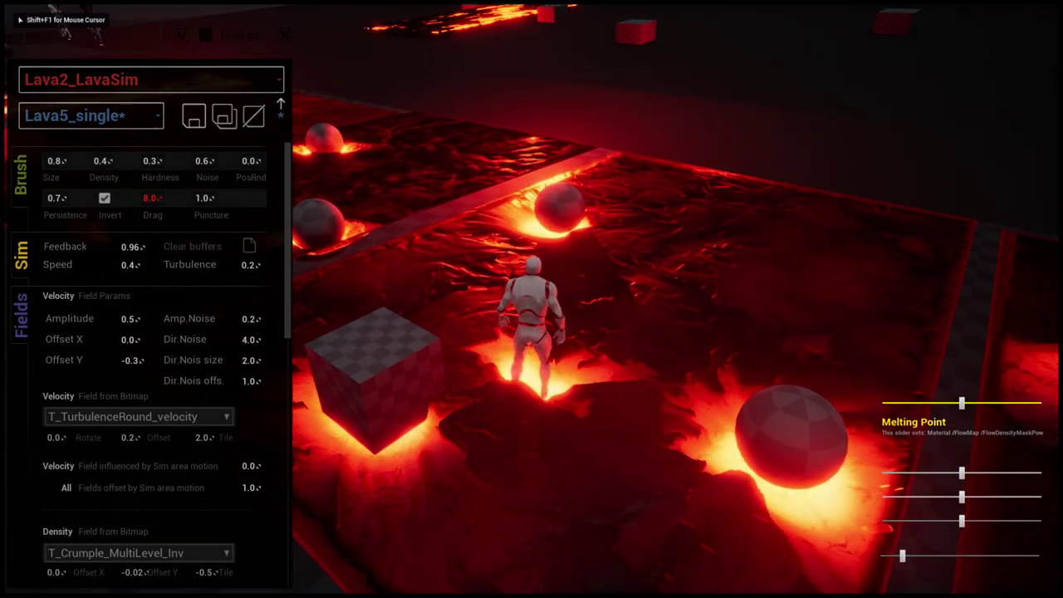
- Move the character forward on the Stage 5 lava and select Lava5_Stylized as the simulation to edit
key("w")
left_click(81, 83)
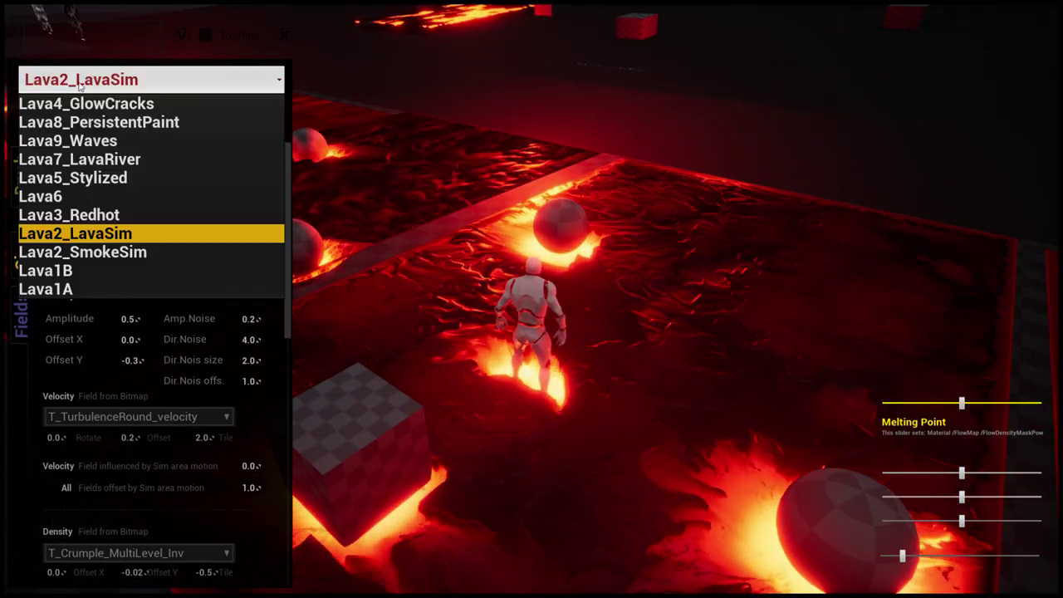
left_click(67, 178)
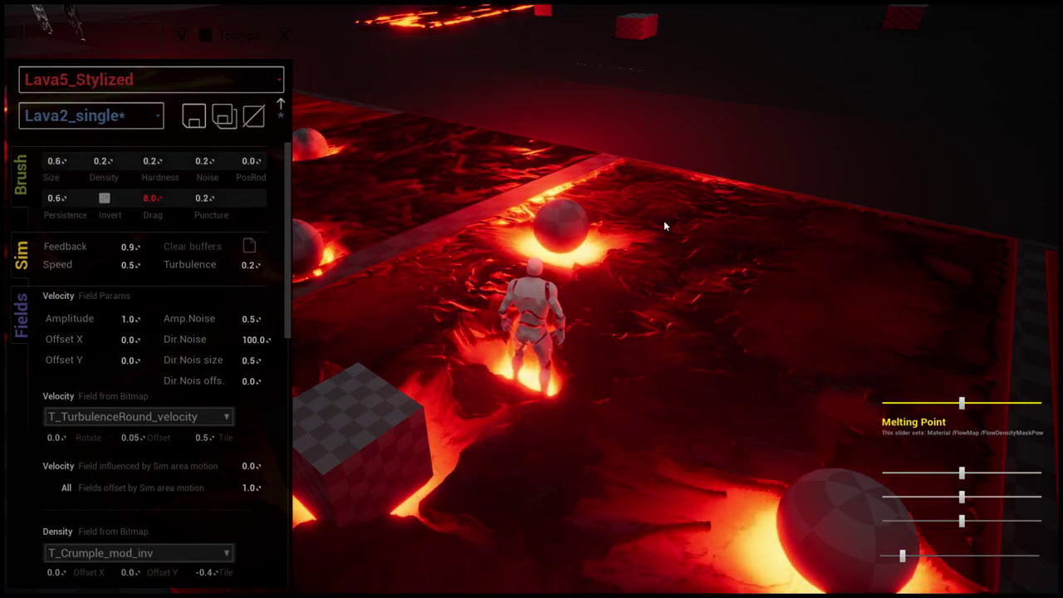
- Run the character in a loop over the Stage 5 lava between the cube and the far sphere
left_click(664, 222)
key("d")
key("s")
key("a")
key("w")
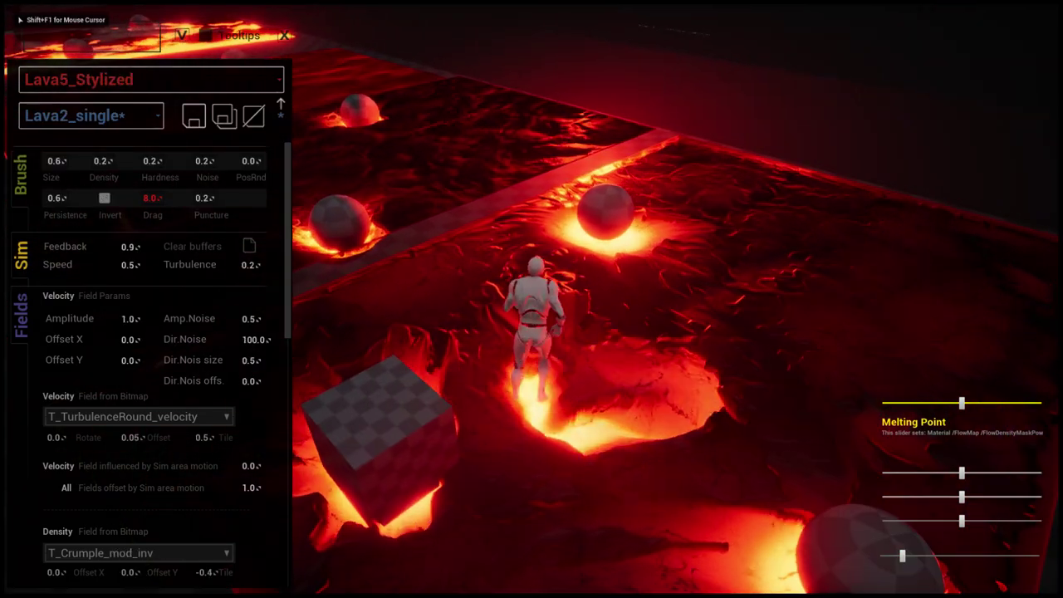
key("d")
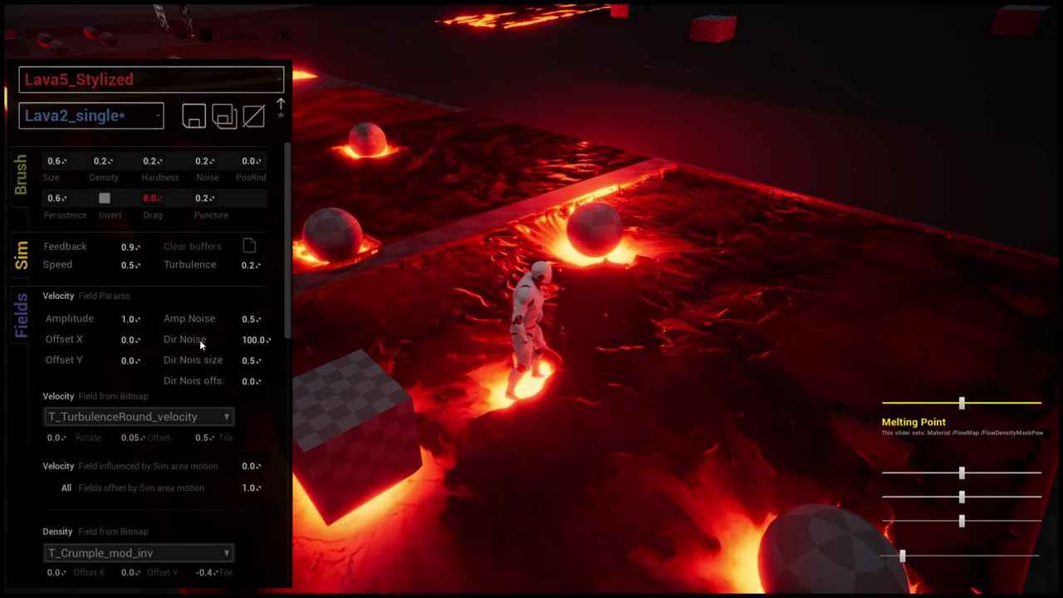
- Set the Velocity Dir.Noise of Lava5_Stylized to 1 and return control to the character
left_click(253, 340)
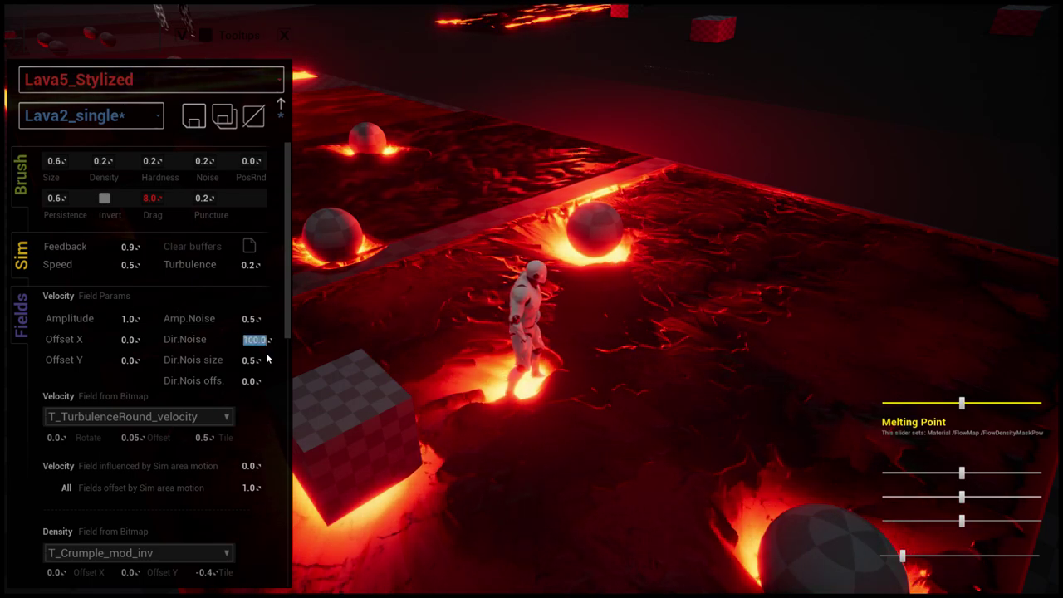
type("1")
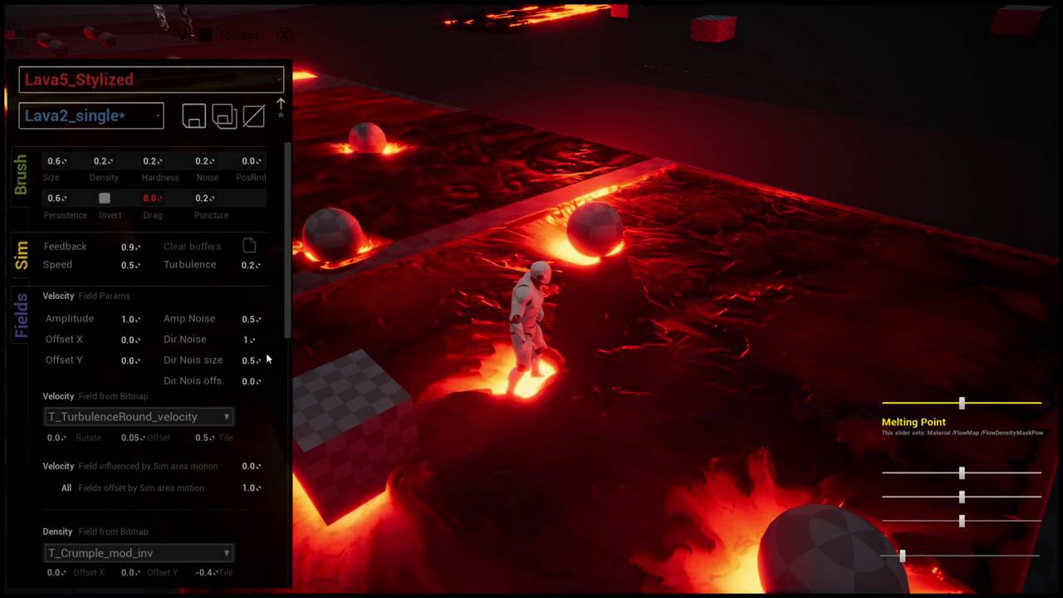
key("Return")
left_click(675, 358)
- Run the character back and forth across the Stage 5 lava around the cube and both spheres to test the reduced direction noise
key("s")
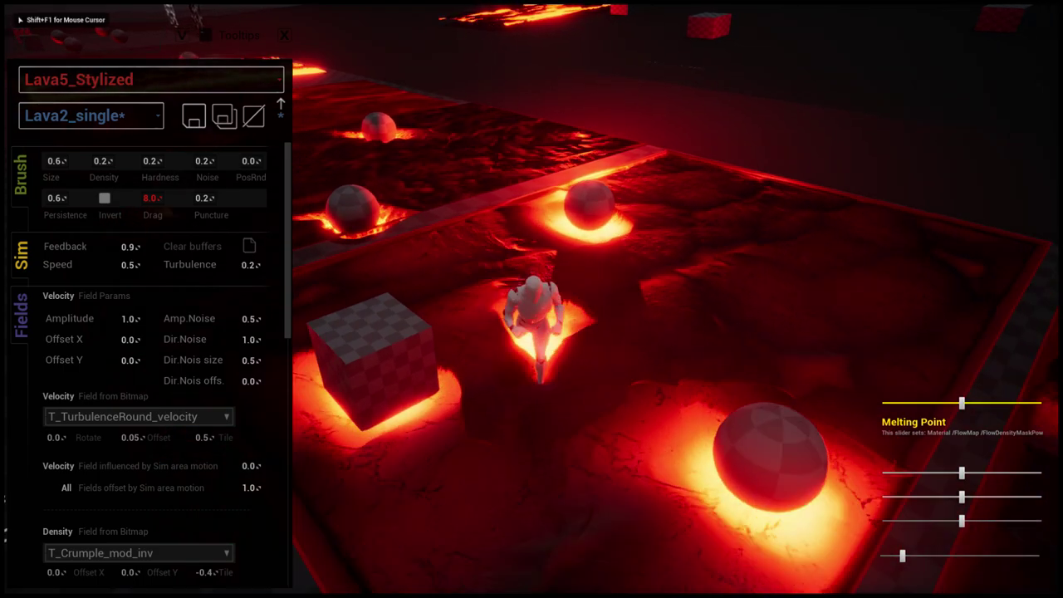
key("w")
key("d")
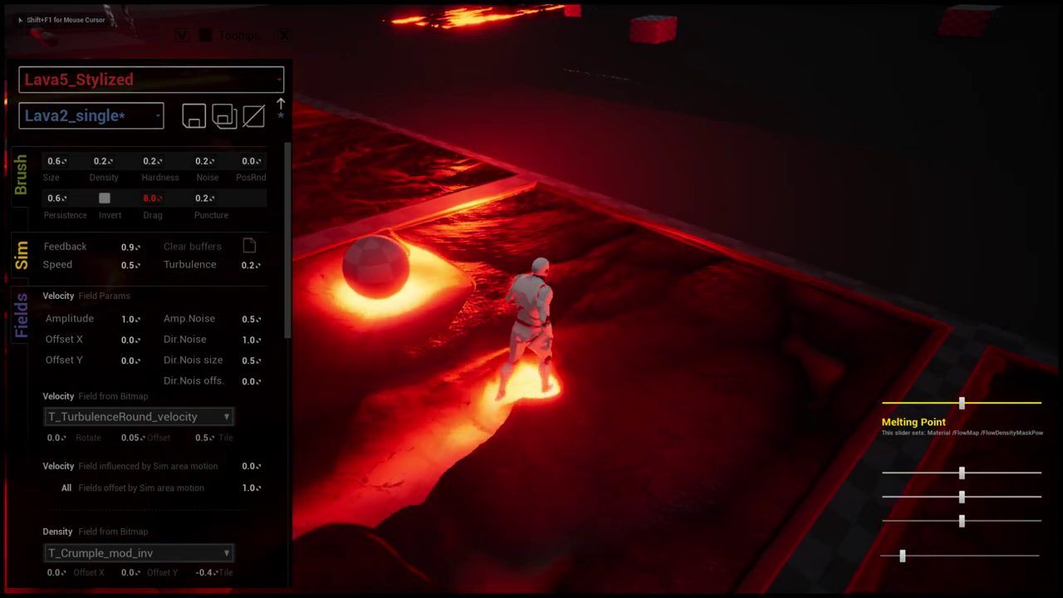
key("a")
key("s")
key("shift+F1")
mouse_move(634, 302)
left_mouse_down()
mouse_move(632, 332)
mouse_move(650, 321)
mouse_move(745, 330)
left_mouse_up()
left_click(746, 334)
key("w")
key("d")
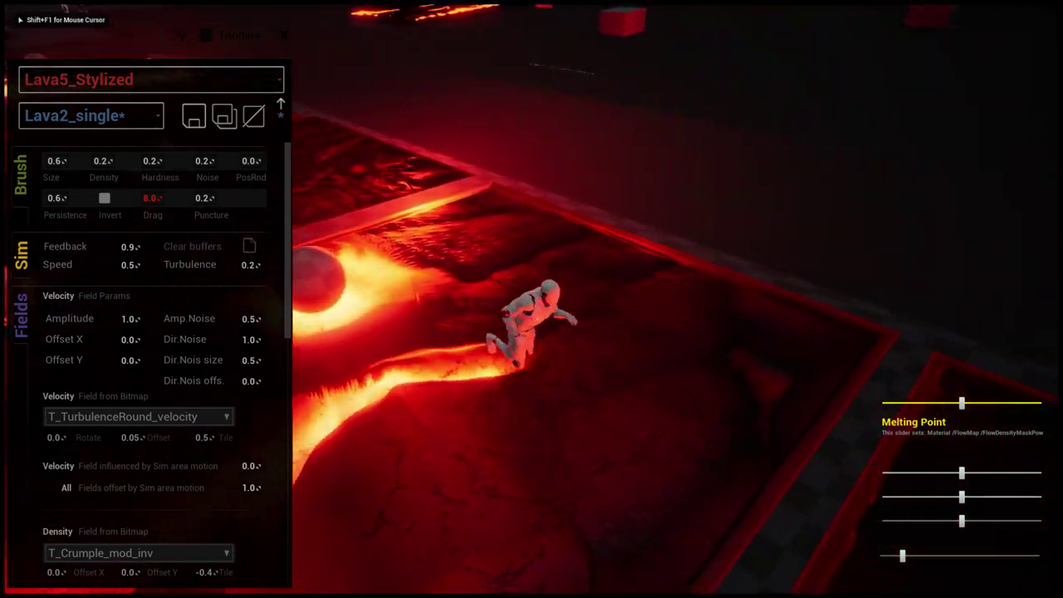
key("s")
key("a")
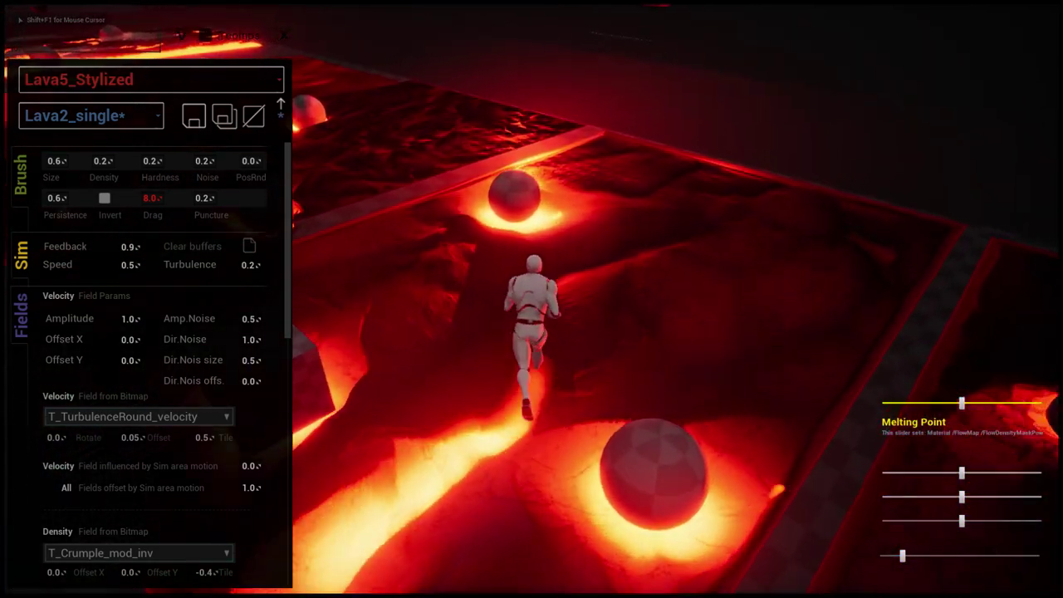
- Set the Velocity Dir.Noise of Lava5_Stylized back to 100 and return control to the character
key("shift+F1")
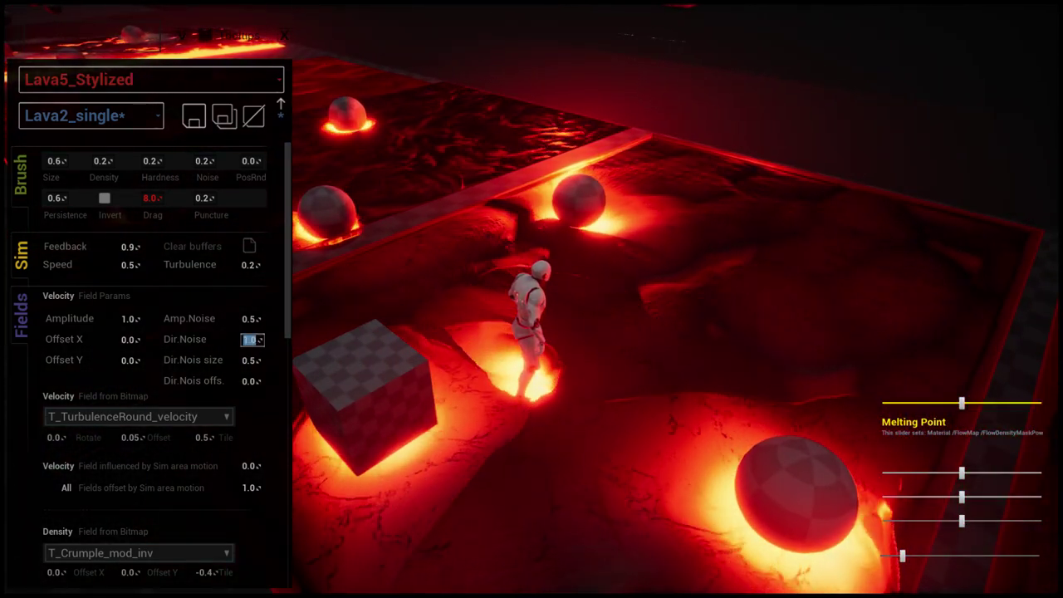
left_click(626, 306)
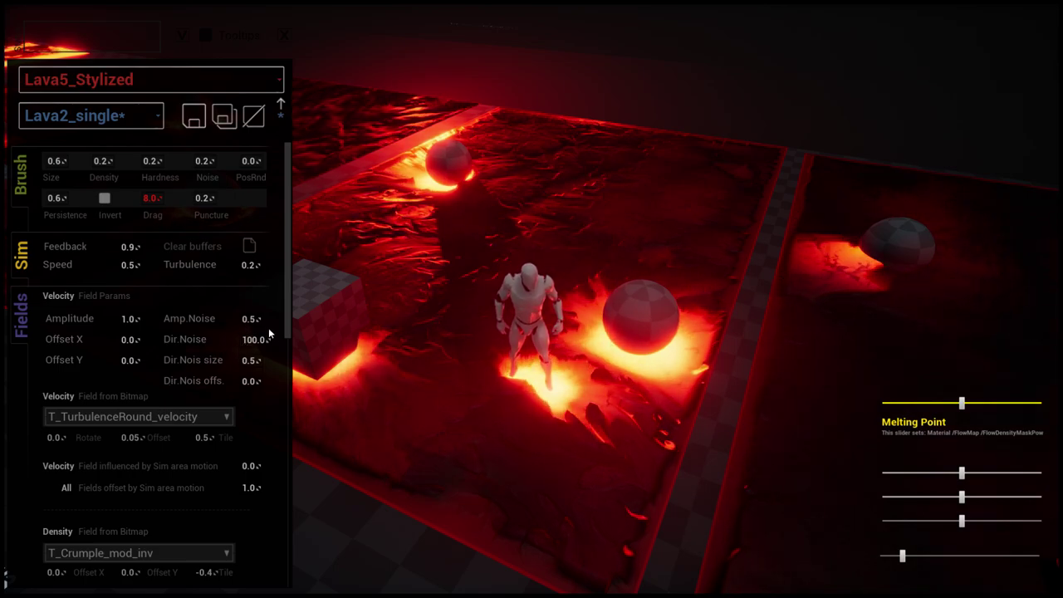
left_click(360, 332)
- Walk the character to the middle of Stage 5 and set Dir.Nois offs. to 10
key("w")
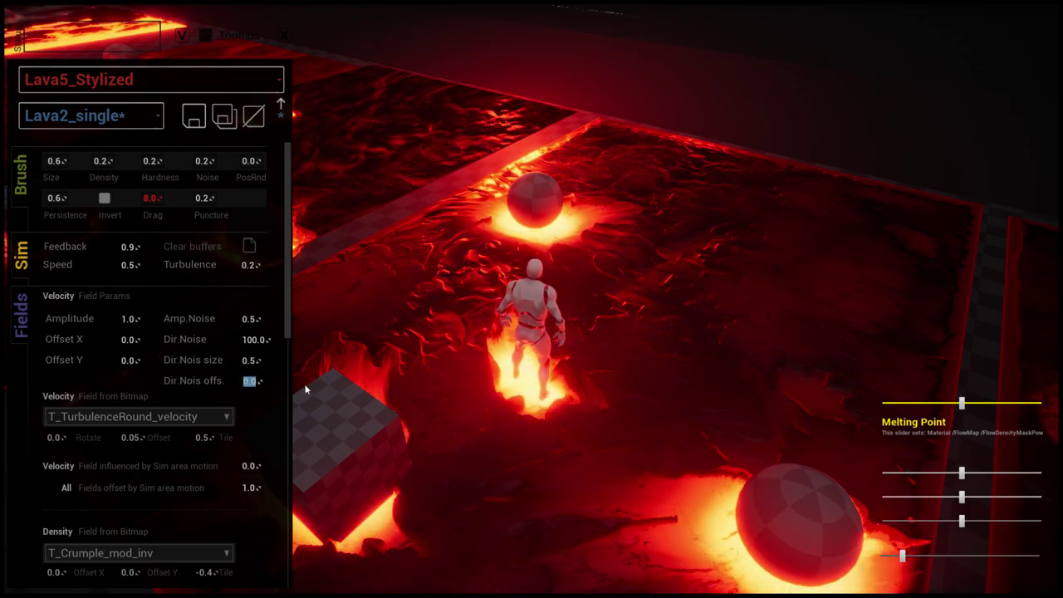
type("10")
key("Return")
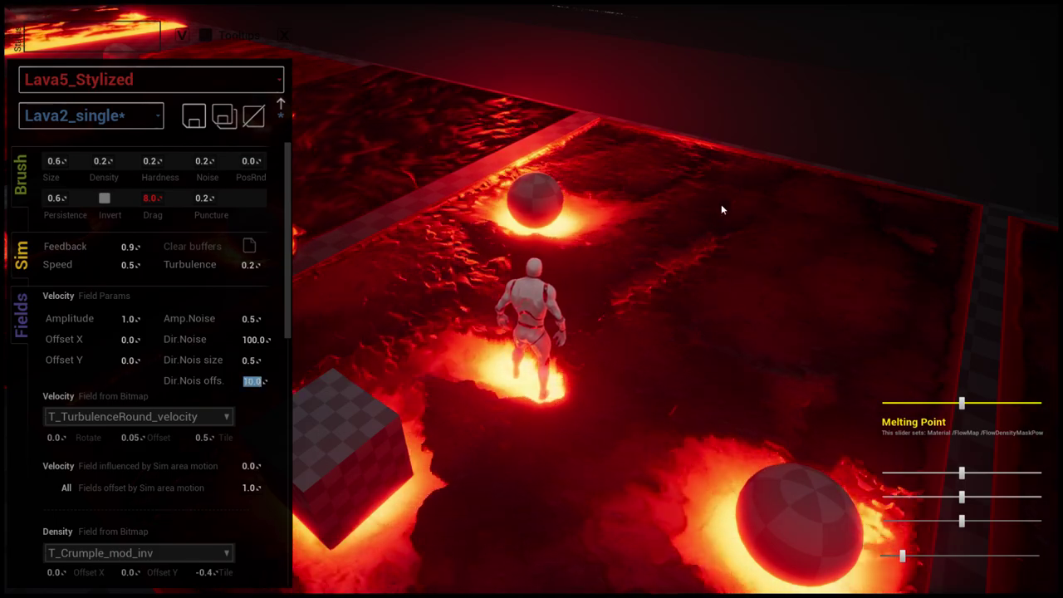
- Run the character in loops between the cube and spheres on Stage 5 to test the direction noise offset
key("s")
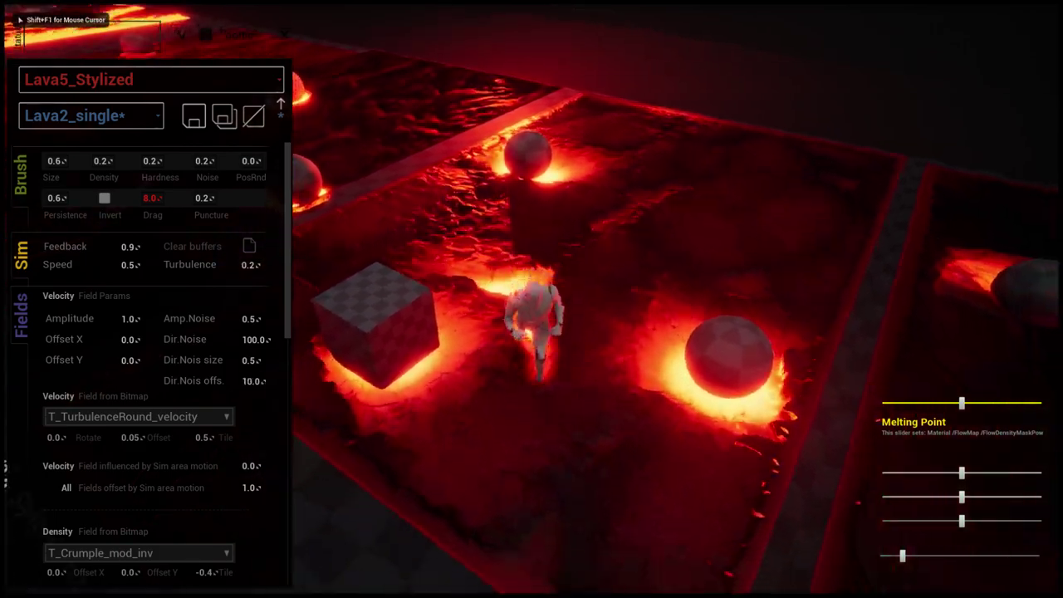
key("d")
key("w")
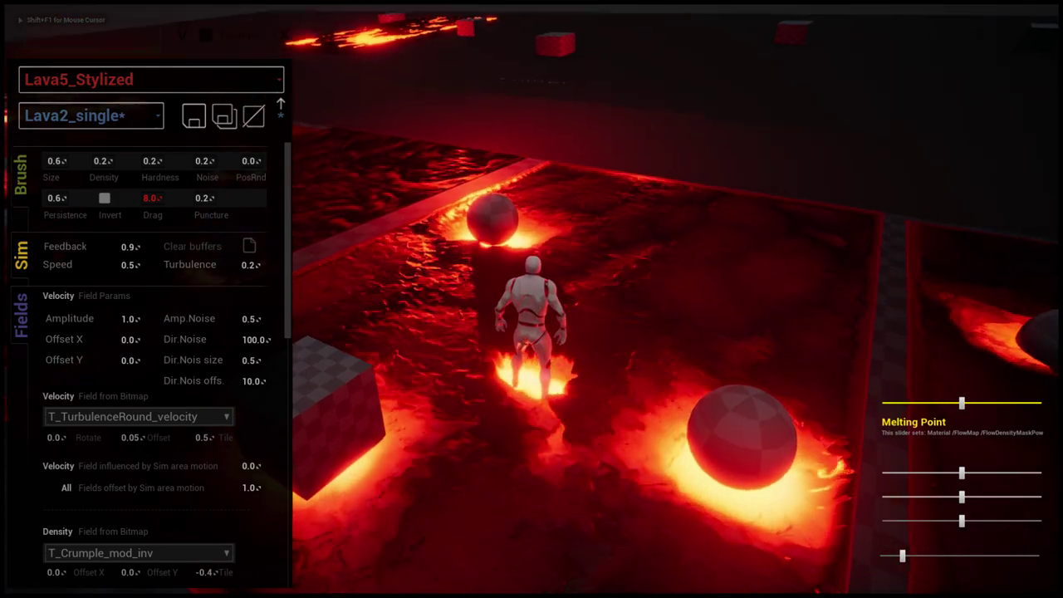
key("w")
key("d")
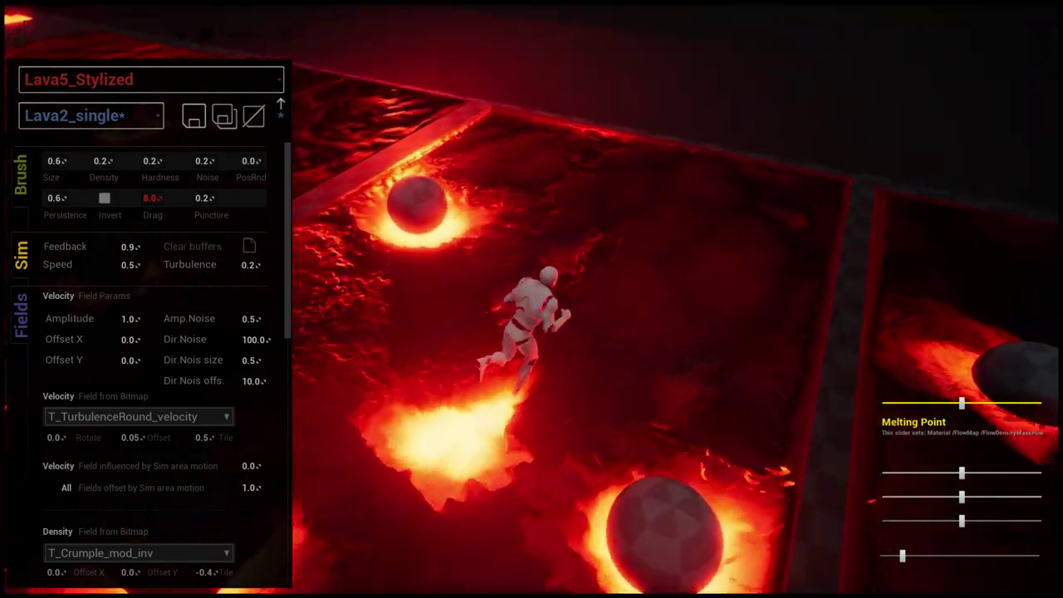
key("a")
key("s")
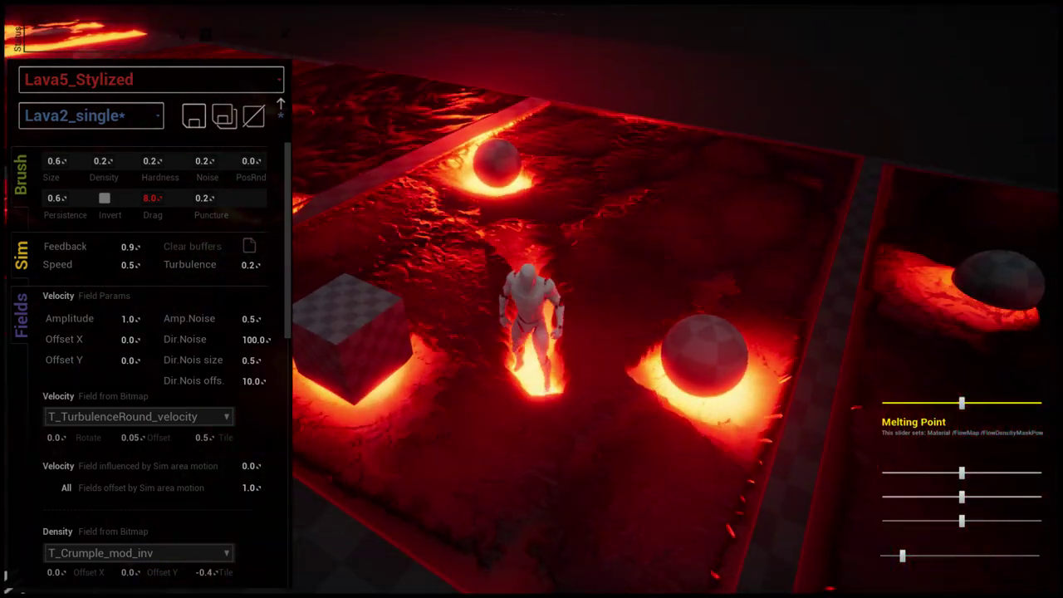
key("a")
key("w")
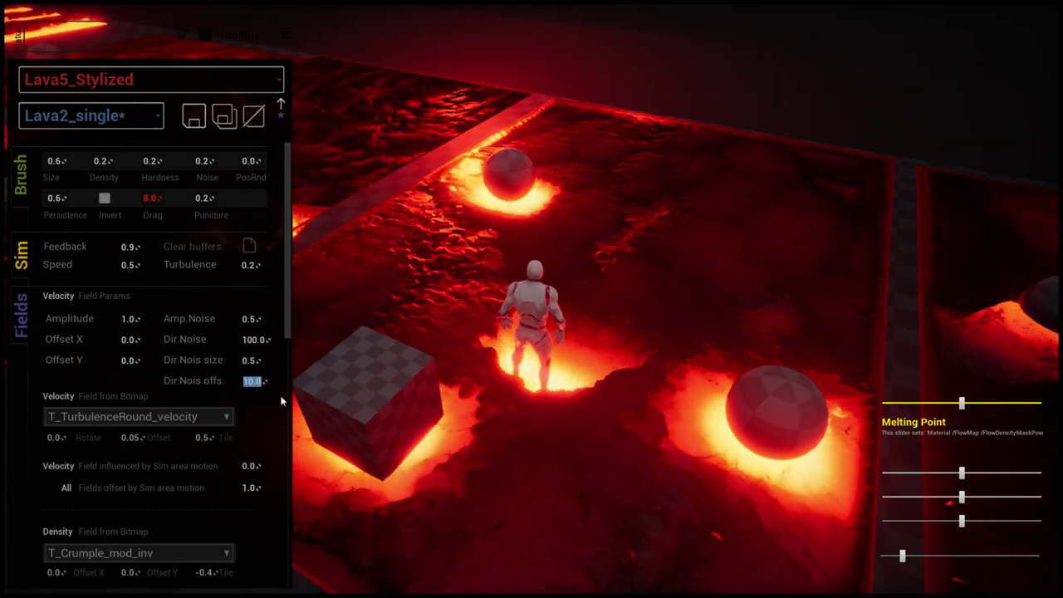
- Set Dir.Nois offs. back to 0 and run the character over the Stage 5 lava near the far sphere
left_click(616, 264)
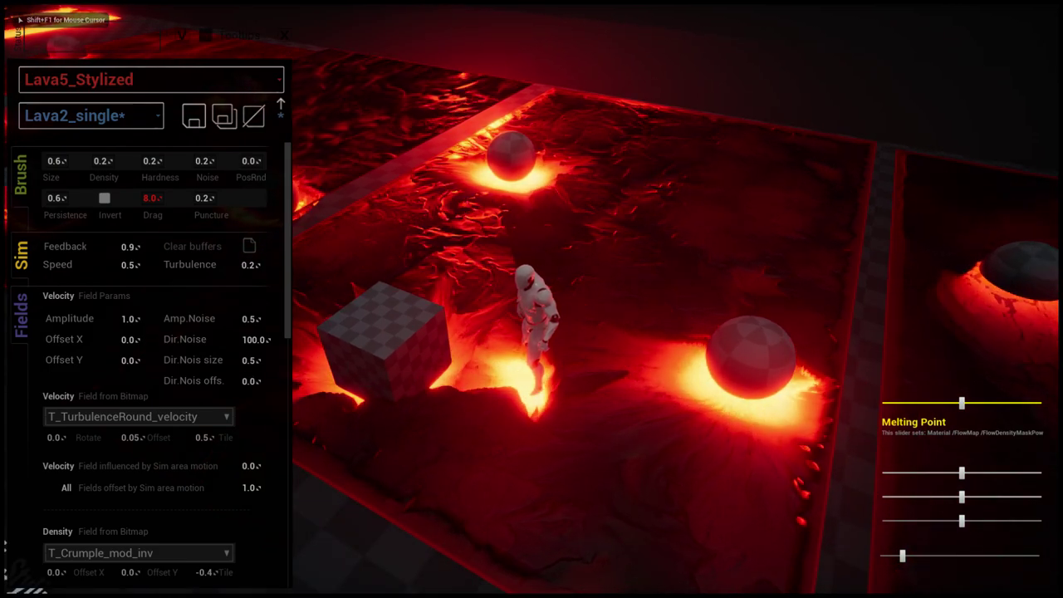
key("w")
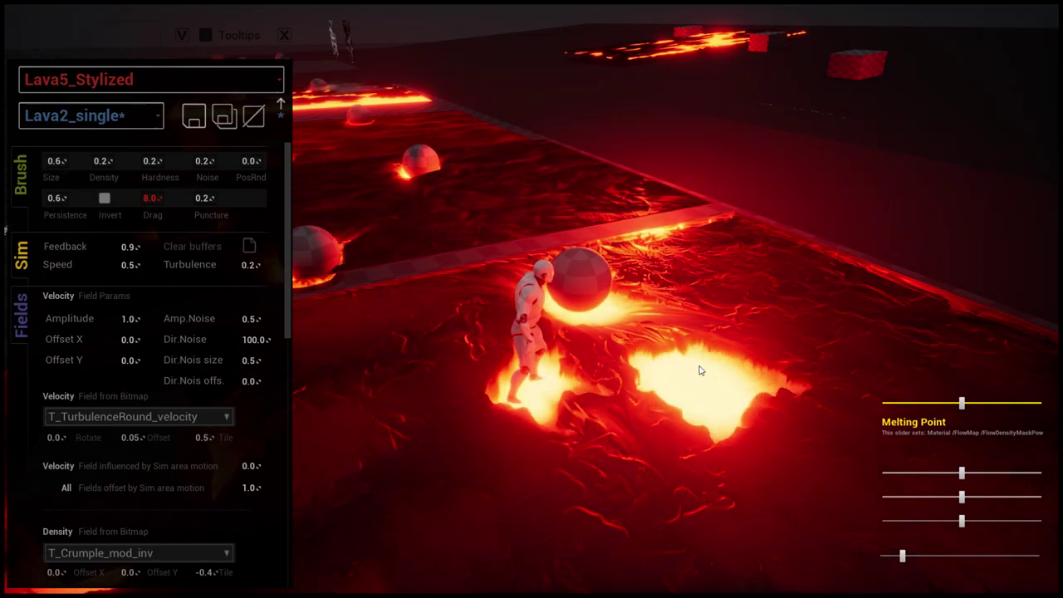
left_click(702, 368)
key("w")
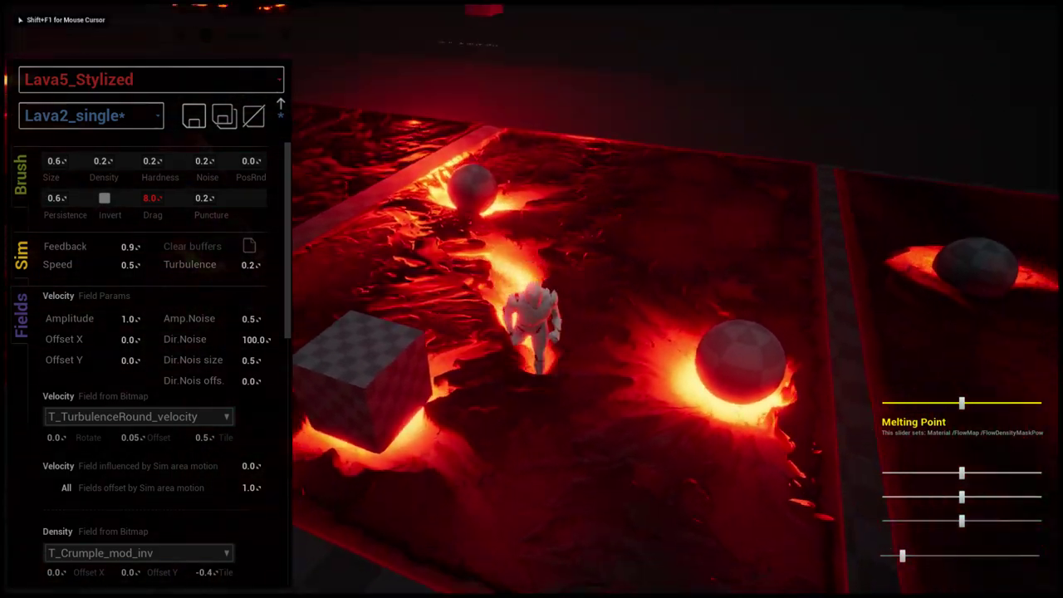
- Run the character onto the Stage 6 lava and raise the last unlabelled slider to about 43 percent
key("d")
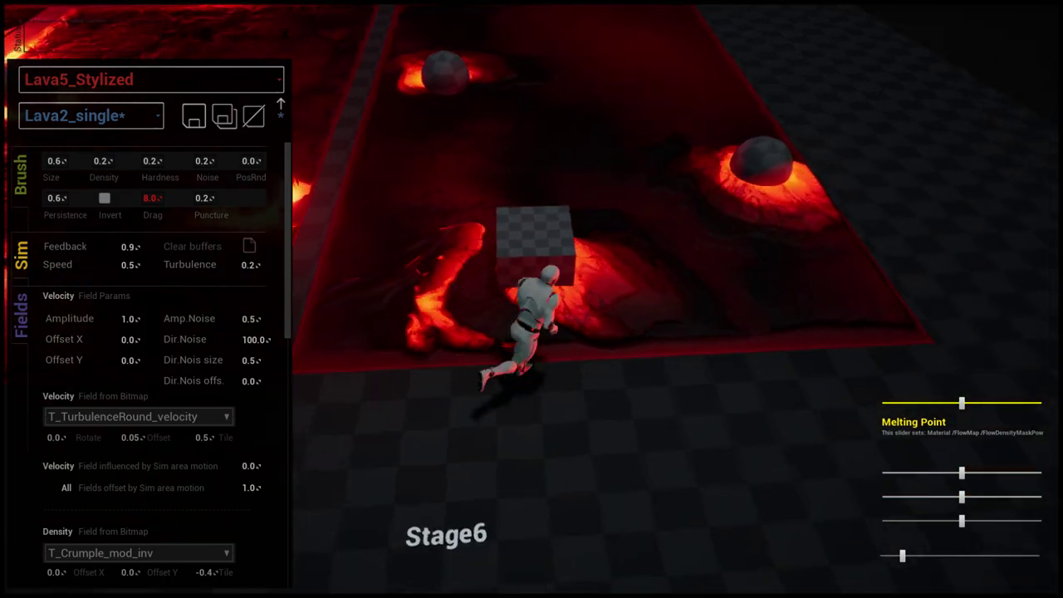
key("w")
key("s")
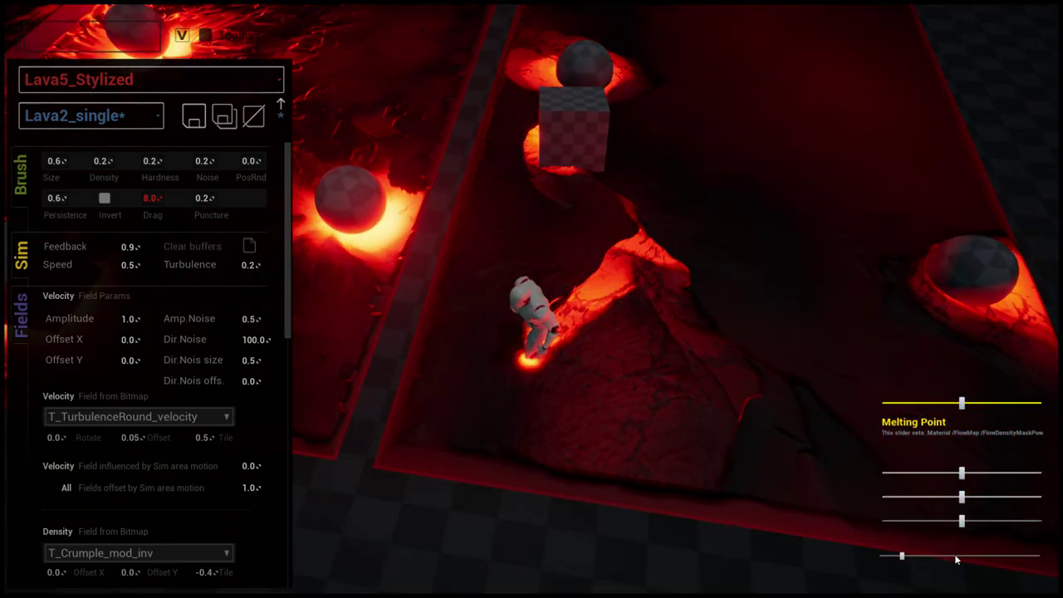
left_click_drag(954, 555, 947, 557)
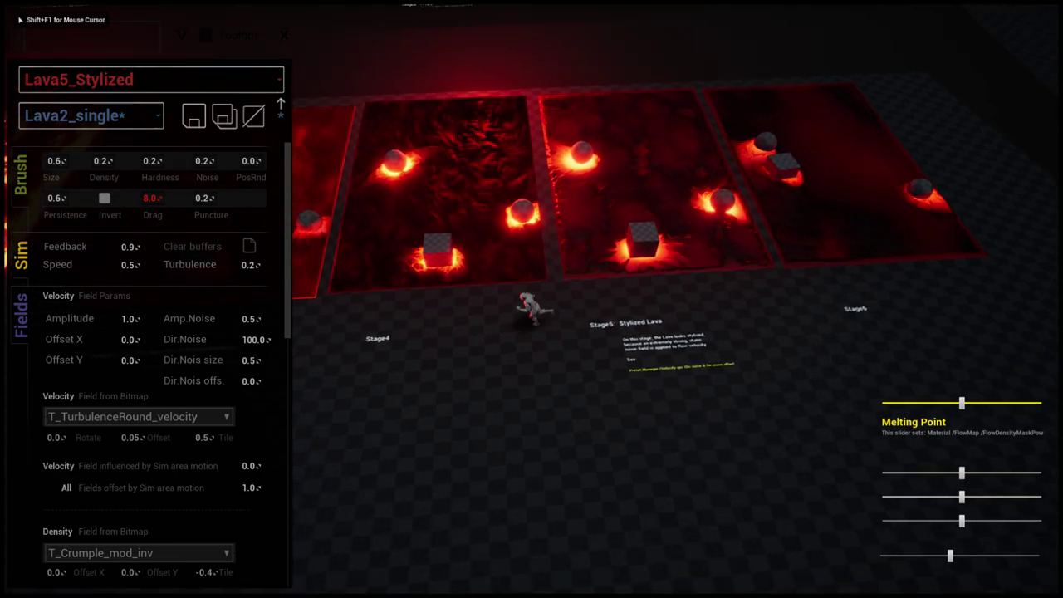
- Run the character along the front of the stages and onto the Stage 3 lava
key("a")
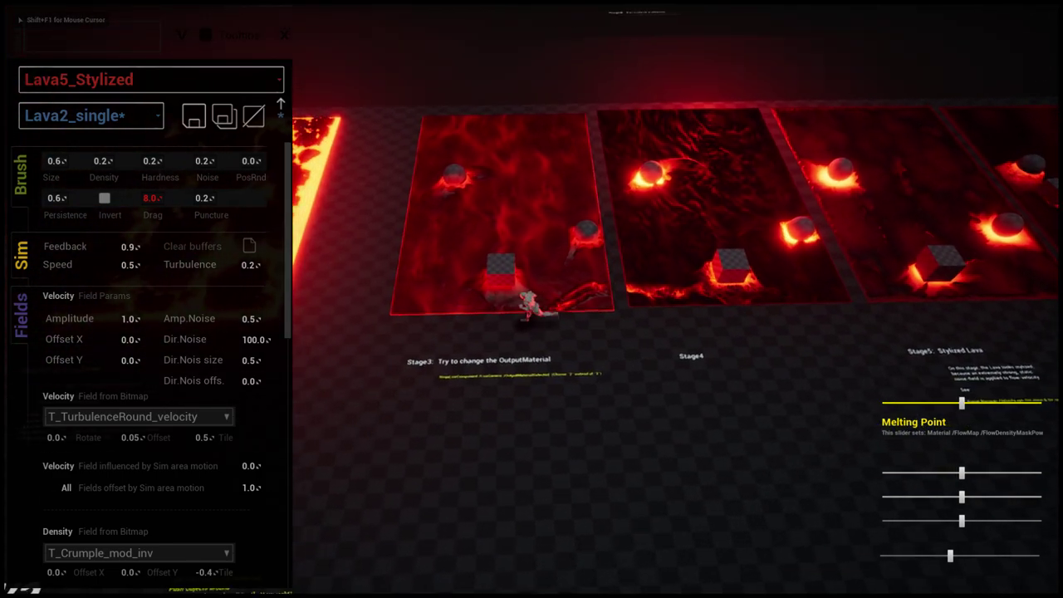
key("w")
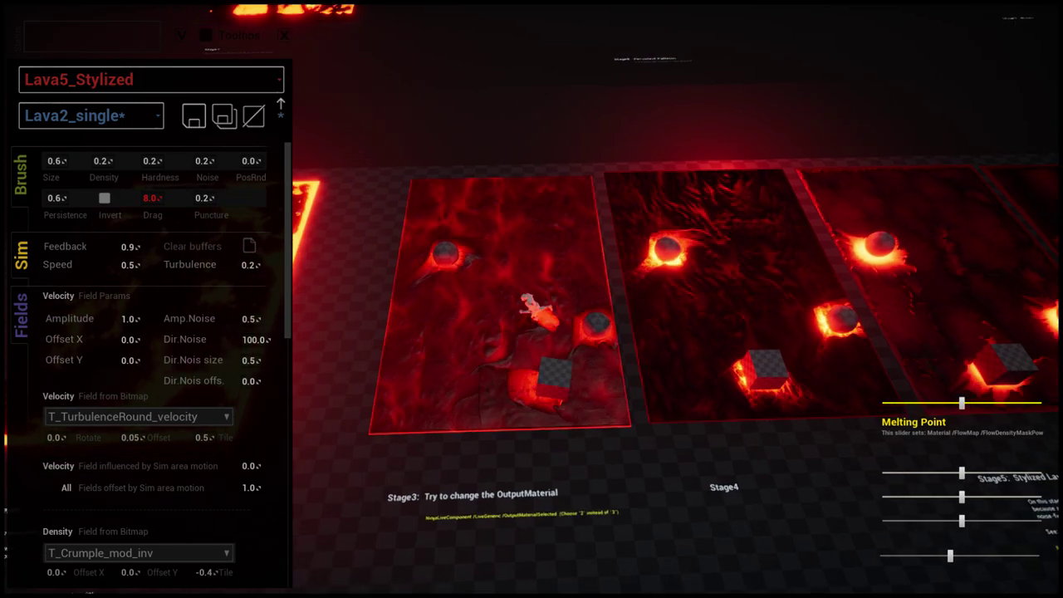
key("a")
- Lower the last unlabelled slider to about 24 percent and run the character onto the Stage 2 Lava + Steam area
left_click_drag(950, 555, 920, 556)
left_click(918, 539)
key("a")
key("a")
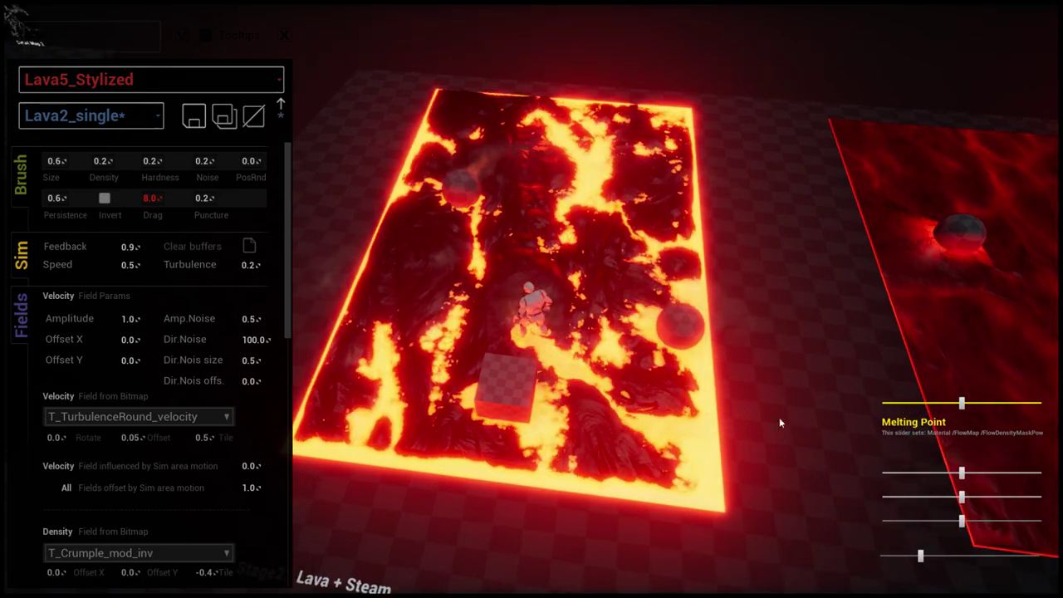
- Lower the Melting Point slider to about 33 percent and run the character around the cube on the Stage 2 lava
left_click_drag(961, 404, 934, 405)
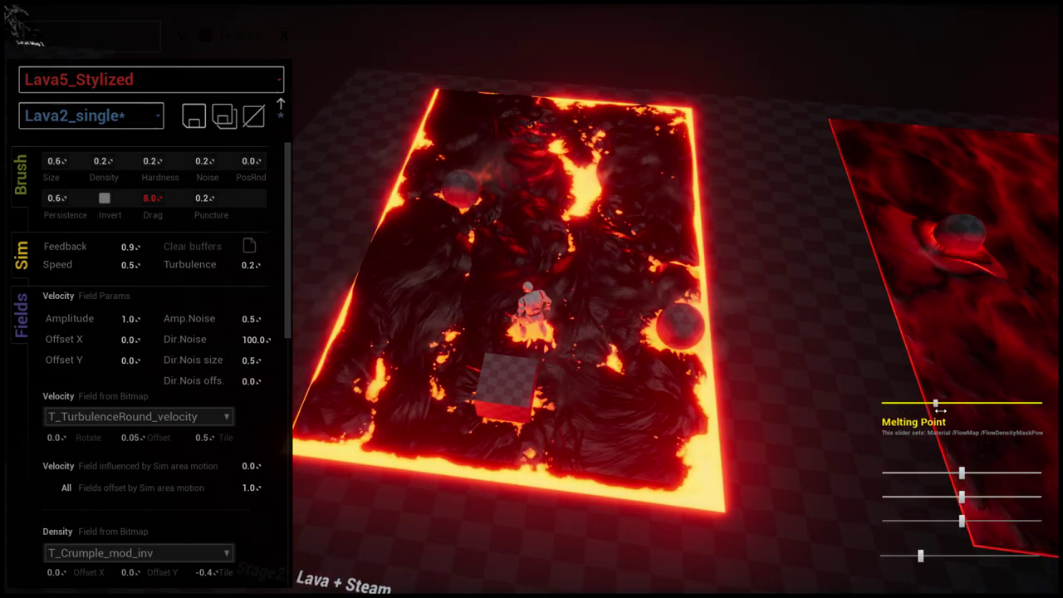
left_click(936, 410)
key("s")
key("w")
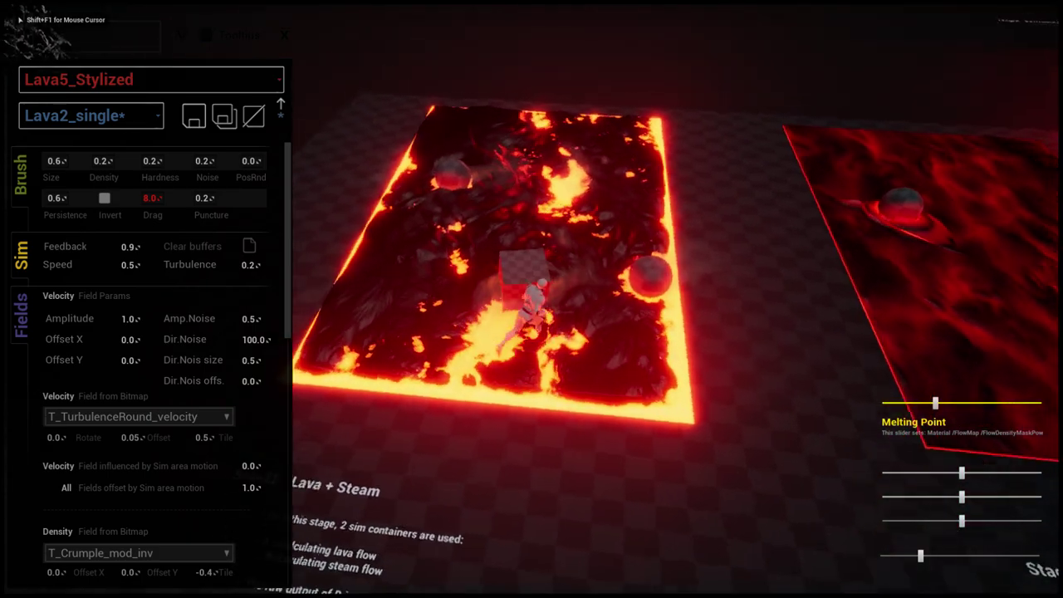
key("w")
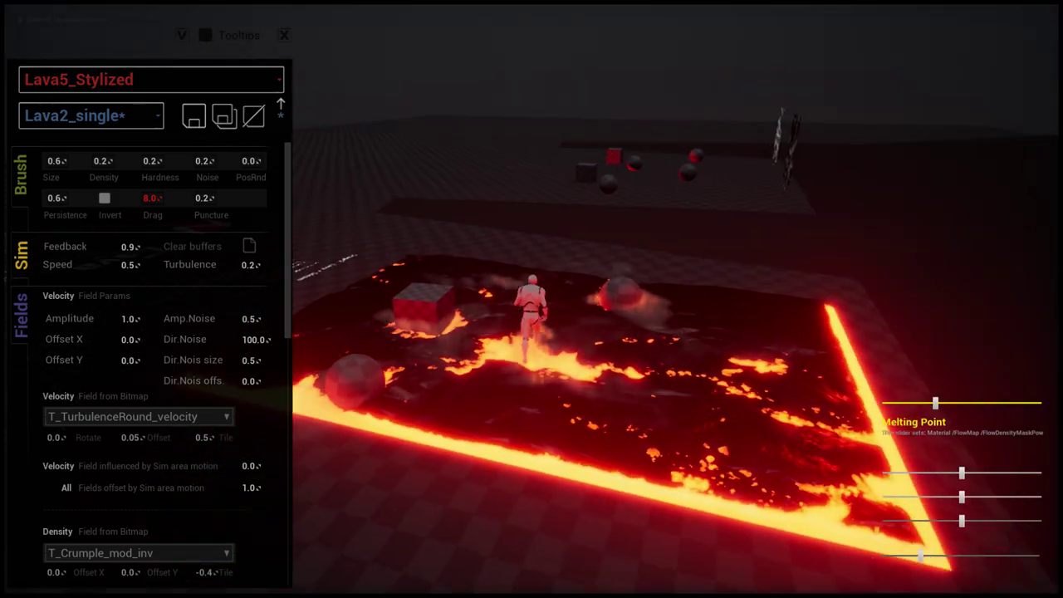
- Run the character off Stage 2 and over the double lava stage to the Detail Map 1 and Detail Map 2 panels
key("w")
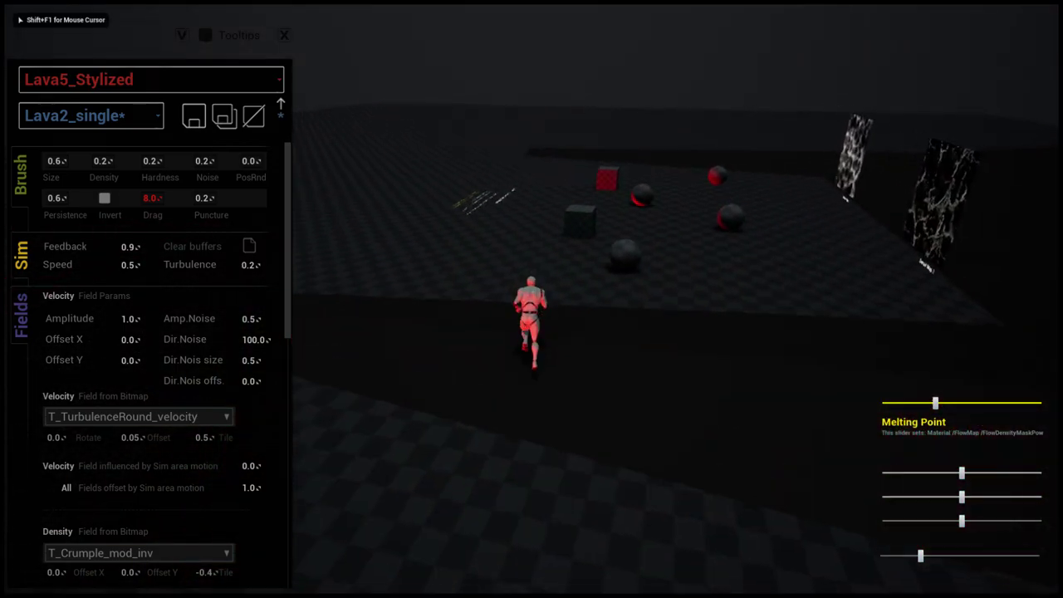
key("shift+F1")
key("w")
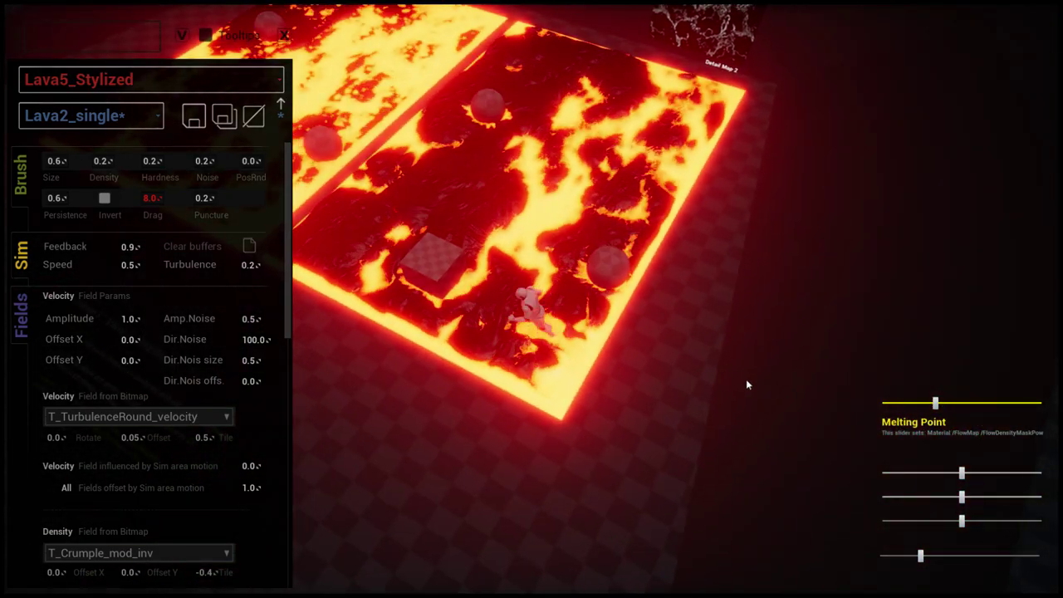
key("w")
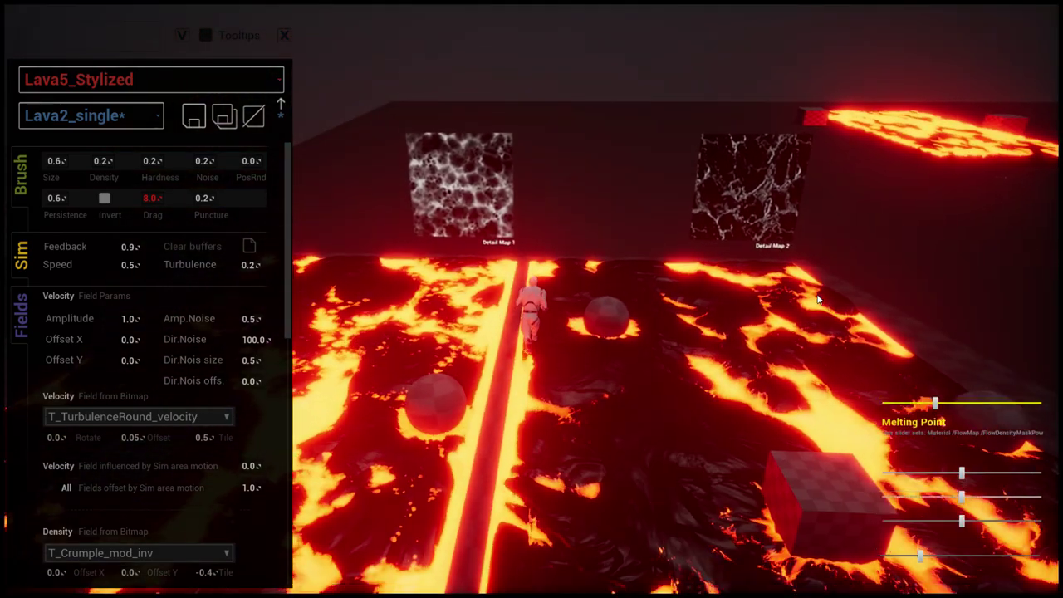
key("w")
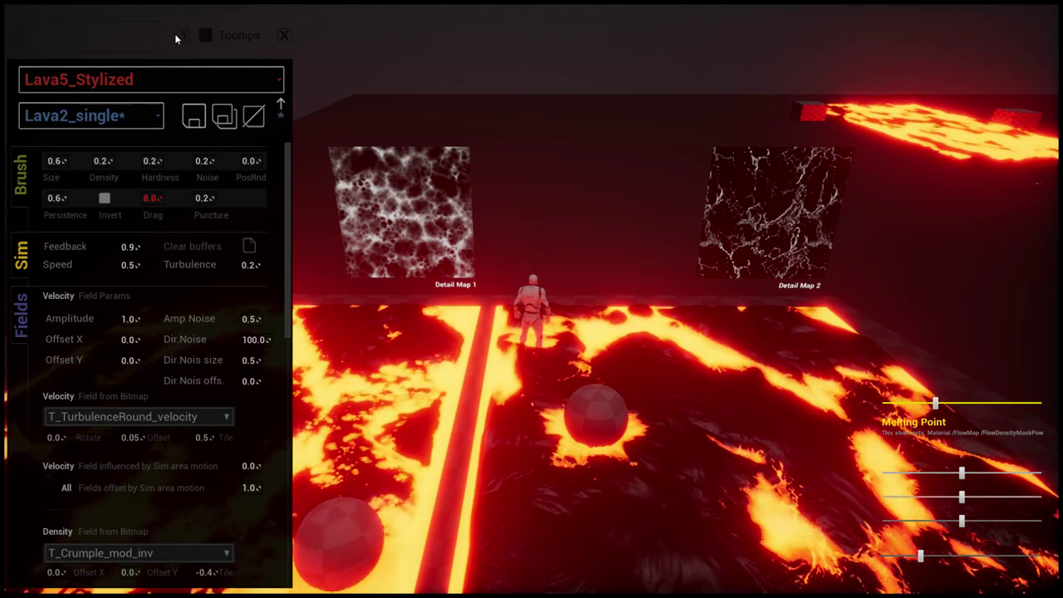
- Collapse the preset manager's parameter list and run the character around the Detail Map 2 lava stage
left_click(178, 36)
key("d")
key("w")
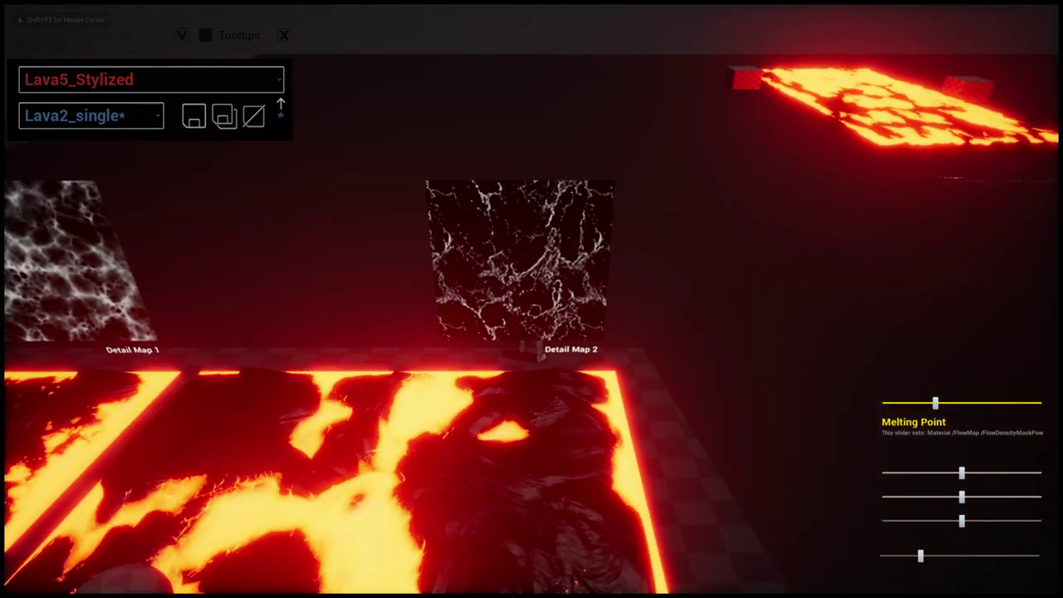
key("s")
key("a")
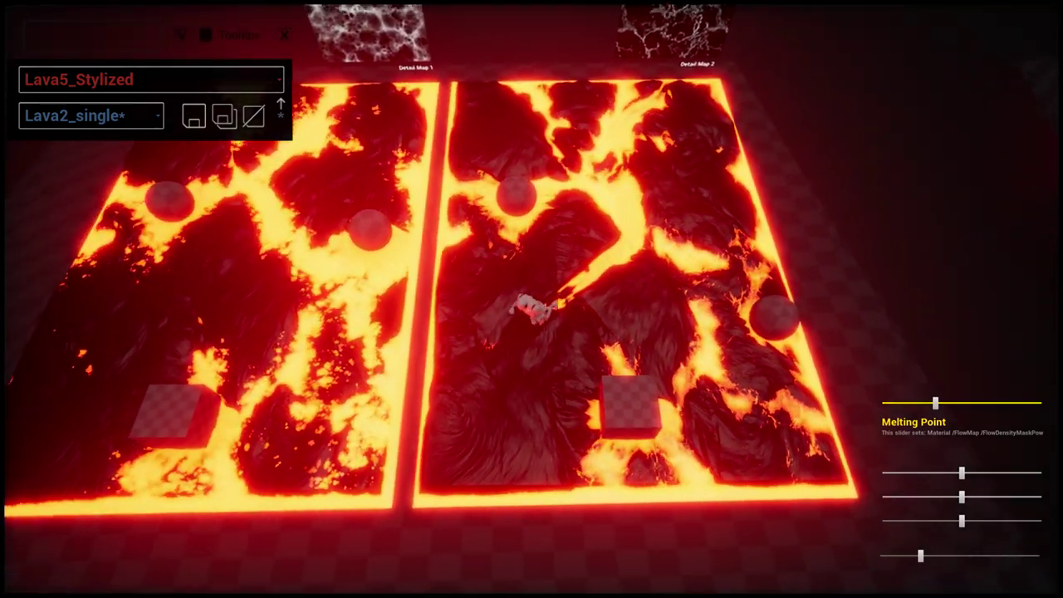
key("w")
key("d")
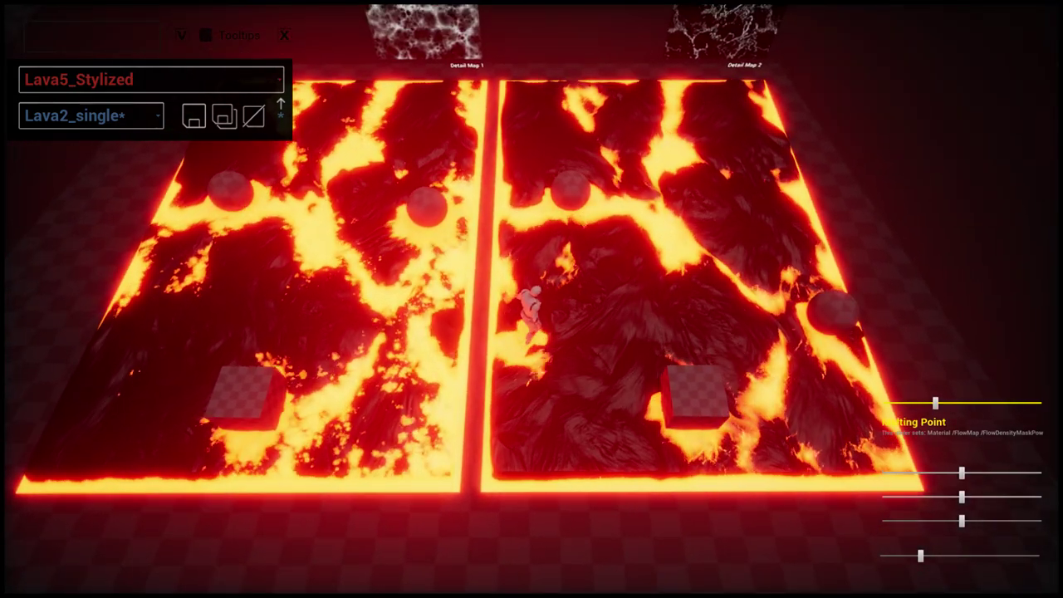
- Raise the Melting Point slider to about 45 percent and run the character across both detail-map lava stages
left_click_drag(934, 403, 961, 422)
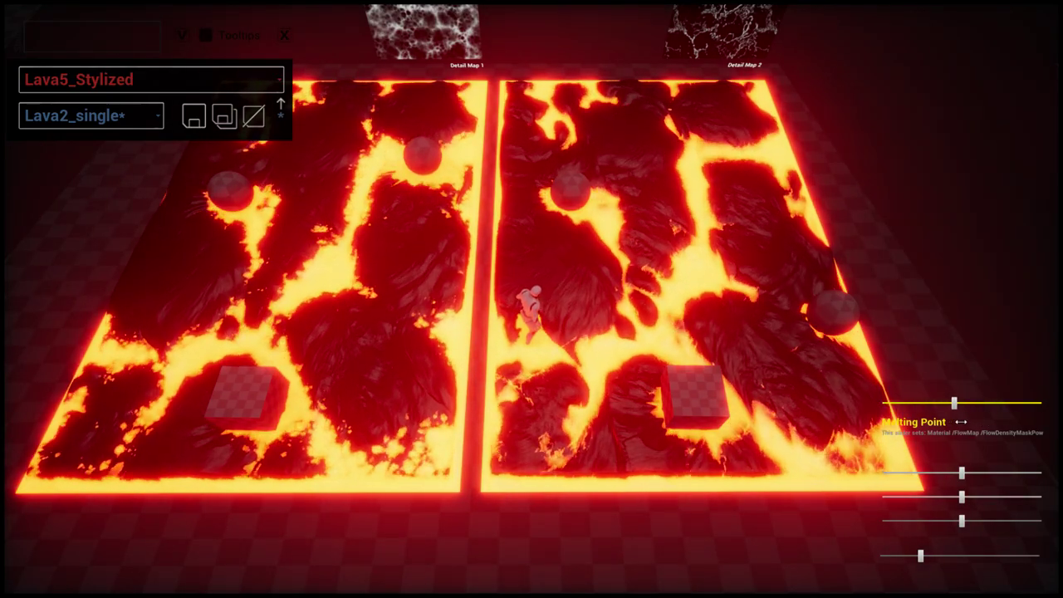
left_click(706, 327)
key("w")
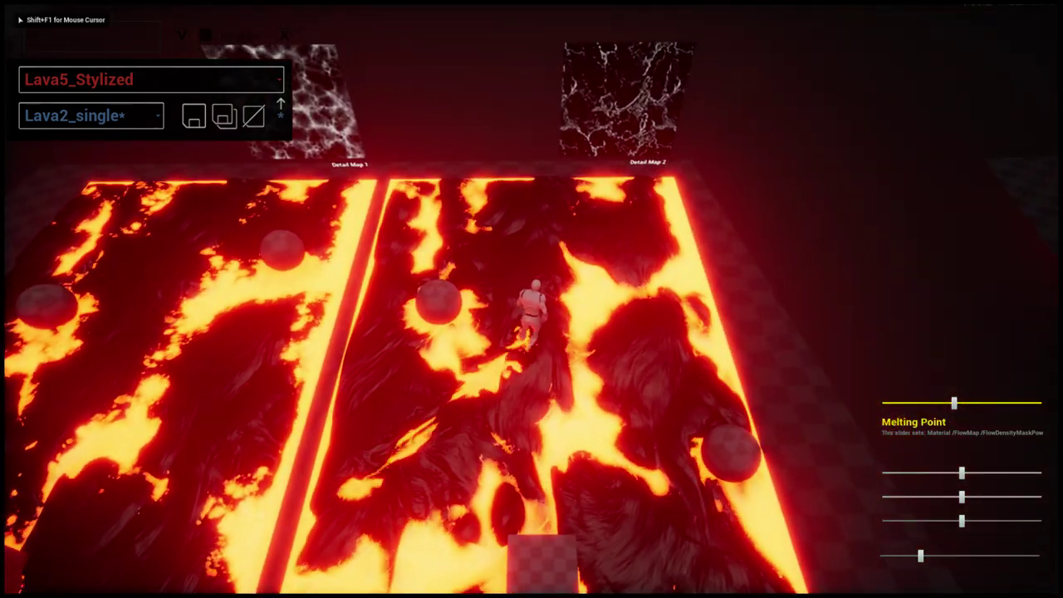
key("a")
key("s")
key("w")
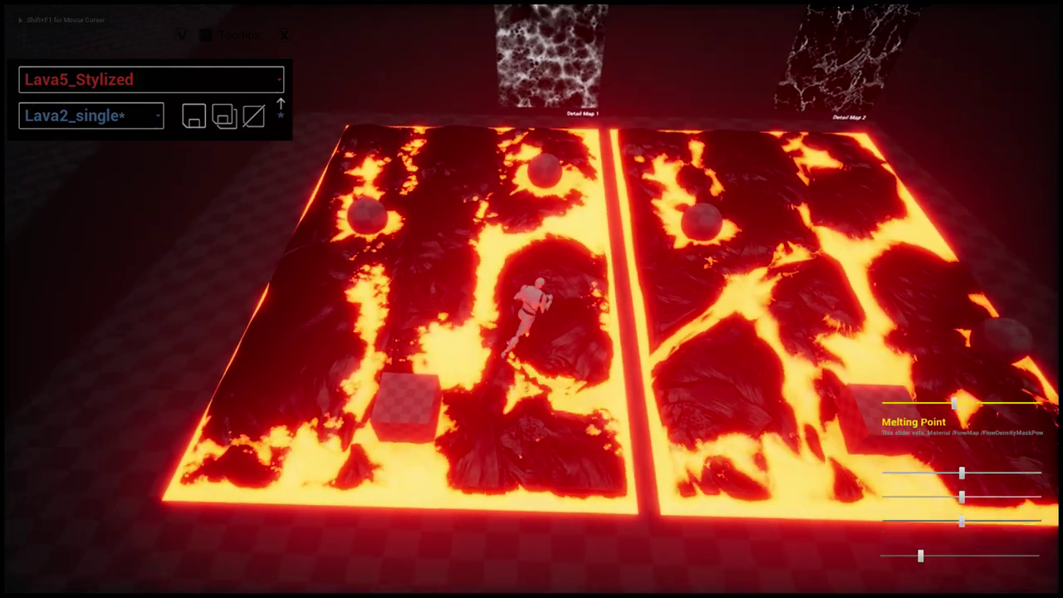
key("d")
key("s")
- Raise the Melting Point slider to about 76 percent and run the character around on the Detail Map 2 lava
key("shift+F1")
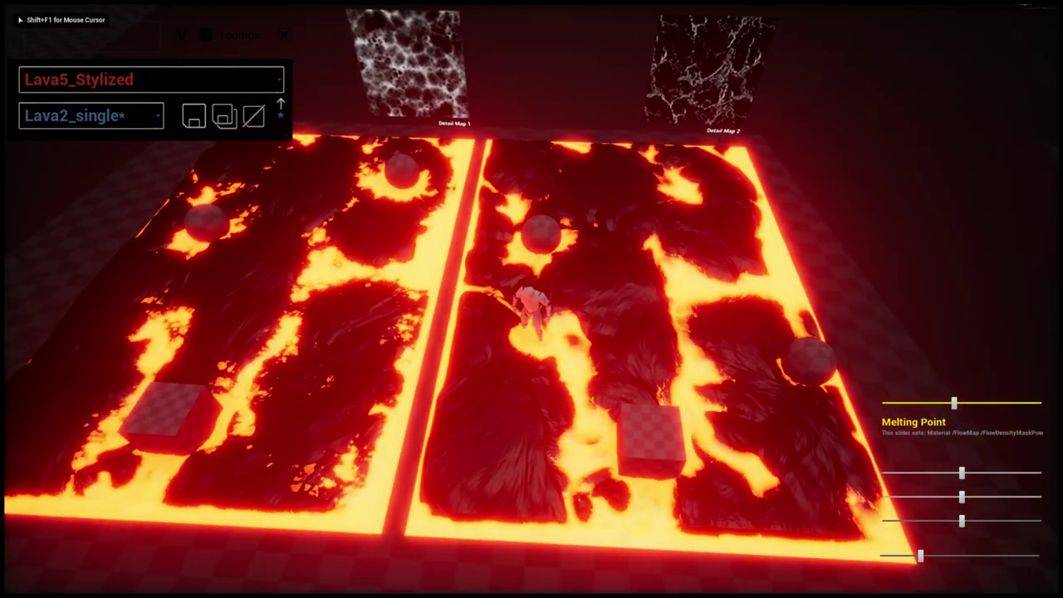
left_click_drag(778, 456, 795, 456)
left_click_drag(954, 403, 987, 405)
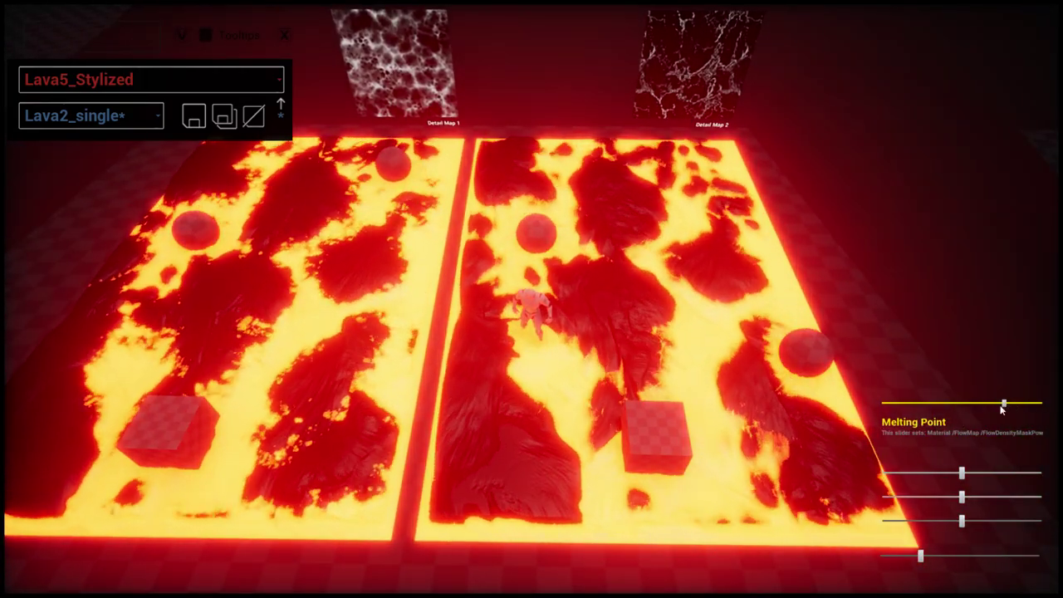
left_click(1002, 409)
key("d")
key("w")
key("s")
key("a")
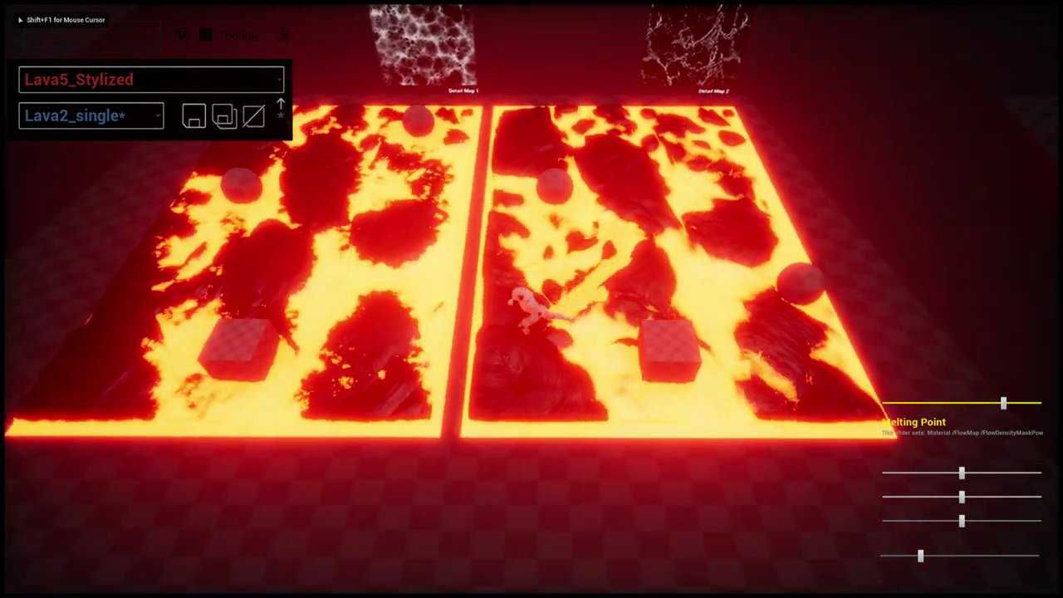
key("w")
key("d")
key("s")
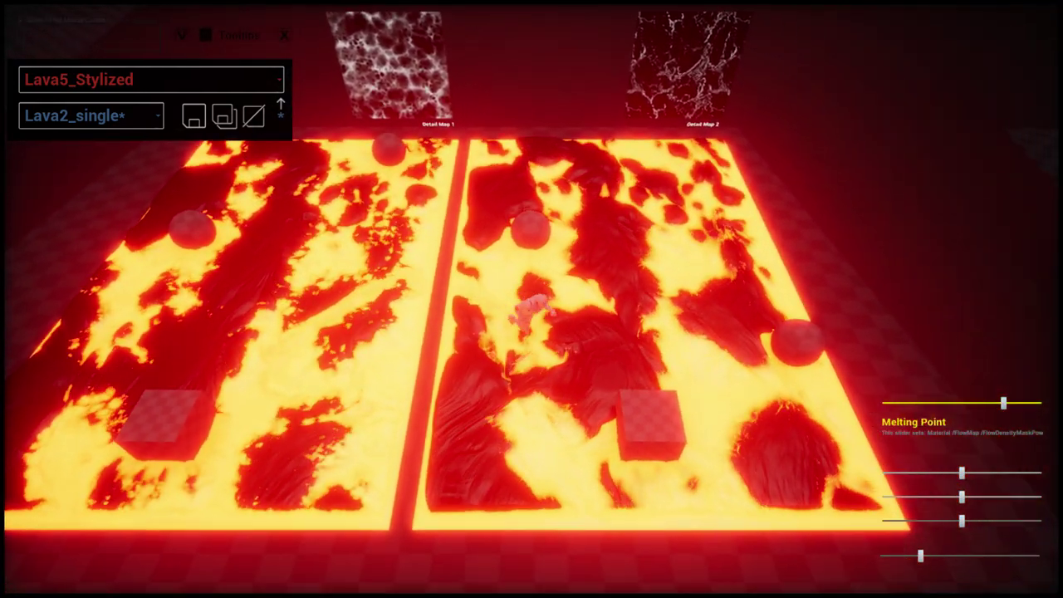
key("s")
- End the play session and pull the editor view back to an overview of the local lava level's stages
key("Escape")
key("s")
right_click_drag(570, 293, 549, 322)
key("d")
key("w")
key("s")
scroll(531, 299, "down", 10)
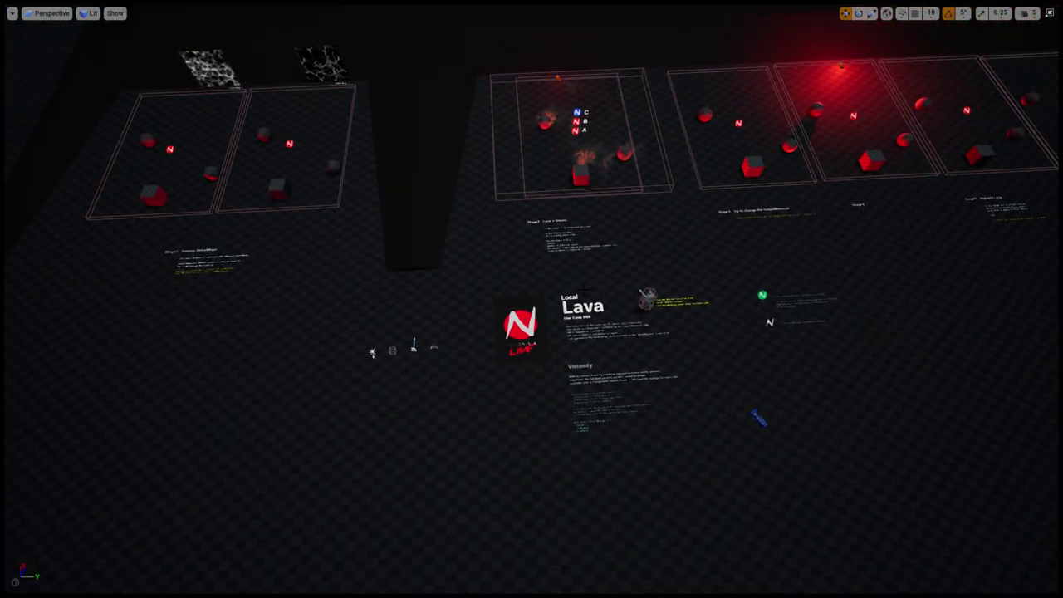
- Leave the fullscreen view and open the Usecase_008_LavaWorldSpace level from the content browser
key("F11")
left_click(114, 36)
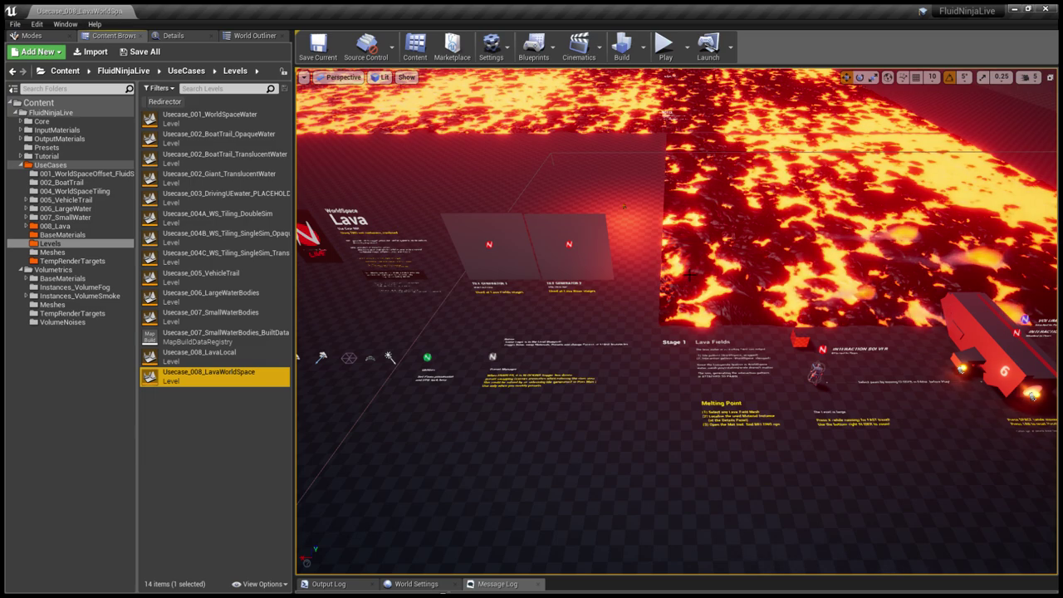
right_click_drag(676, 332, 677, 312)
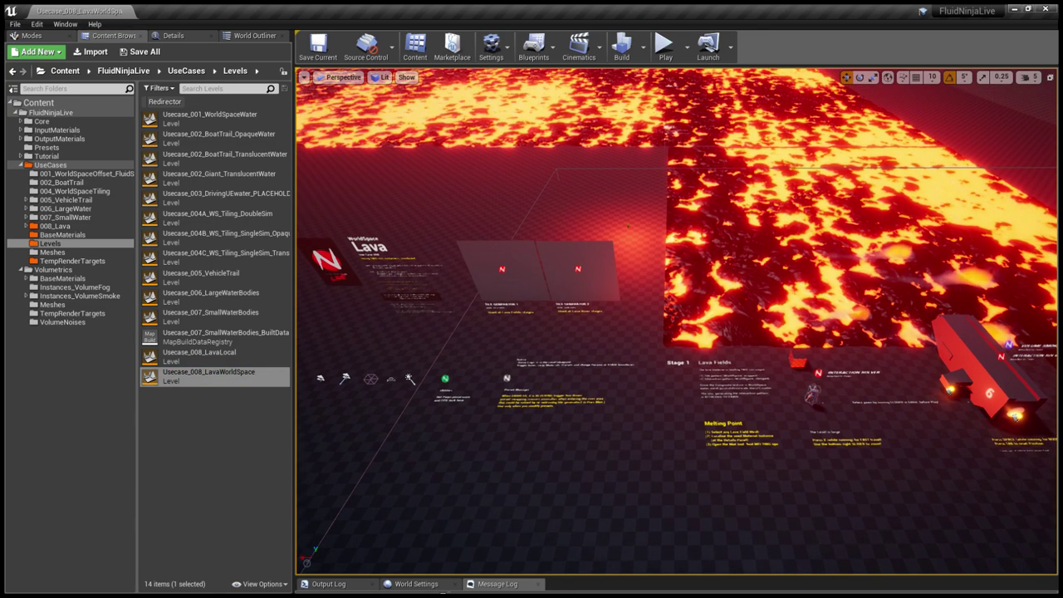
- Play the world-space lava level in fullscreen and run the character to the Stage 1 Lava Fields and tile generators
key("F11")
key("alt+p")
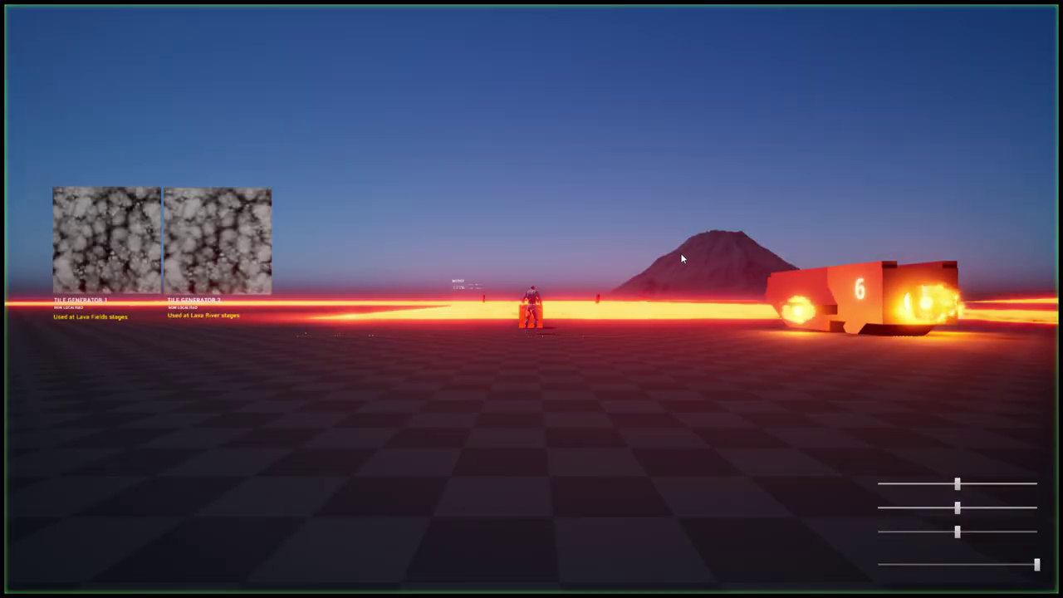
key("w")
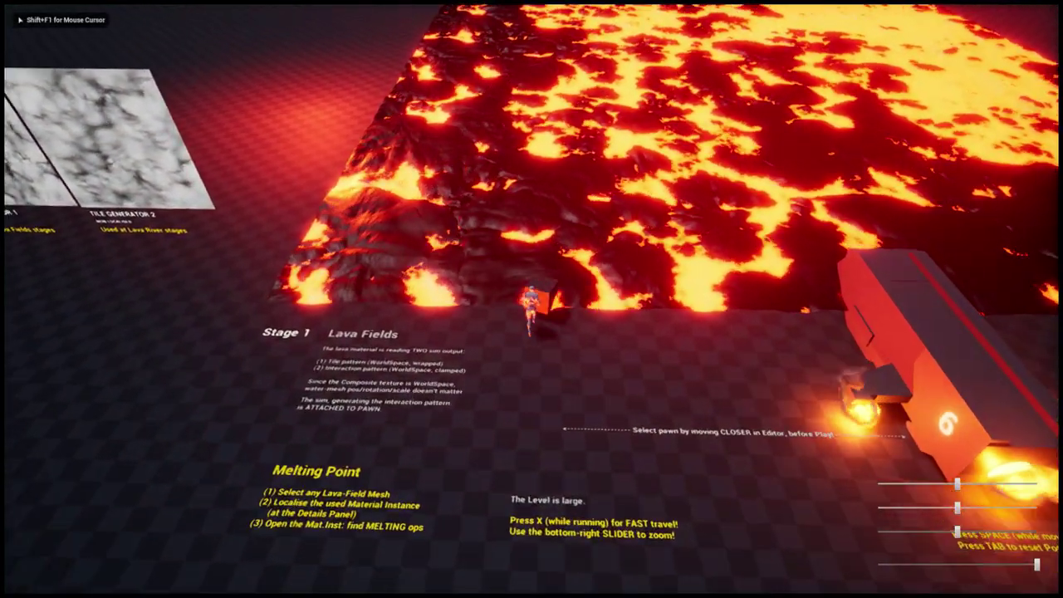
key("w")
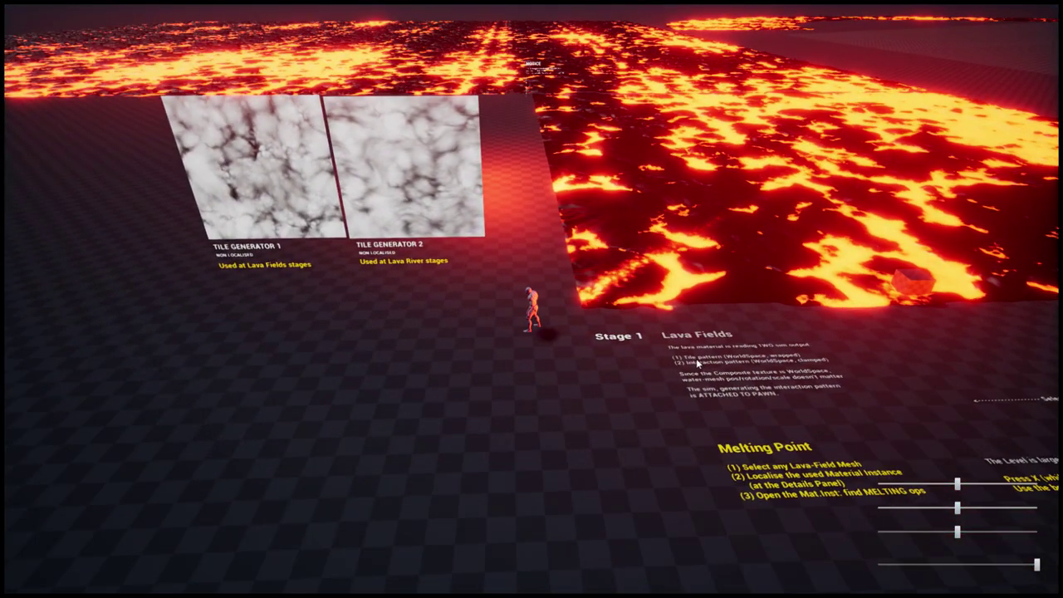
- Stop playing and examine the tile generators, the Stage 1 notes and the interaction solver attached to the character pawn
key("Escape")
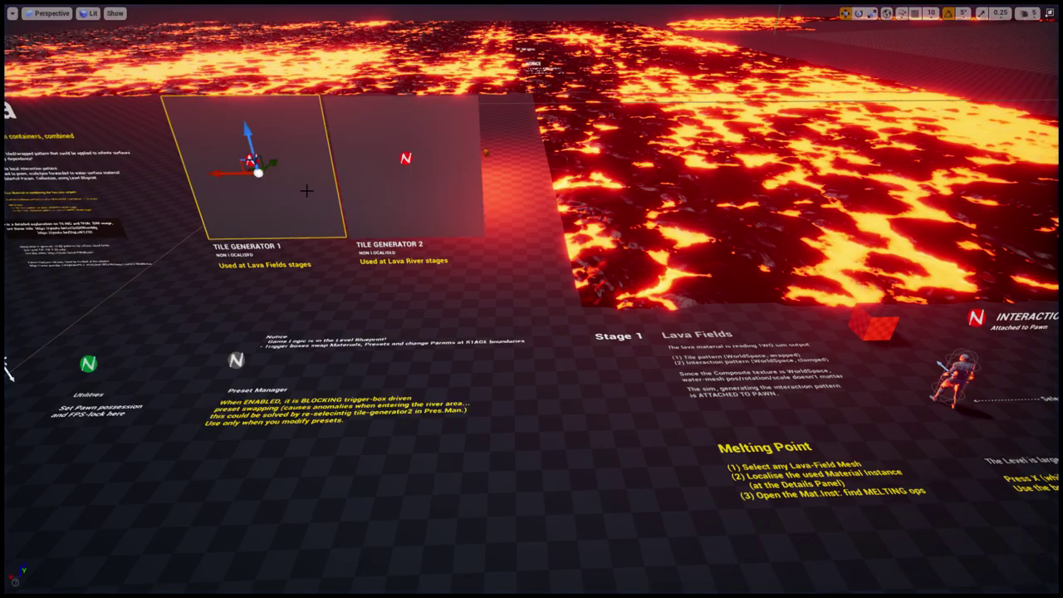
right_click_drag(306, 191, 370, 193)
key("w")
key("s")
key("w")
key("s")
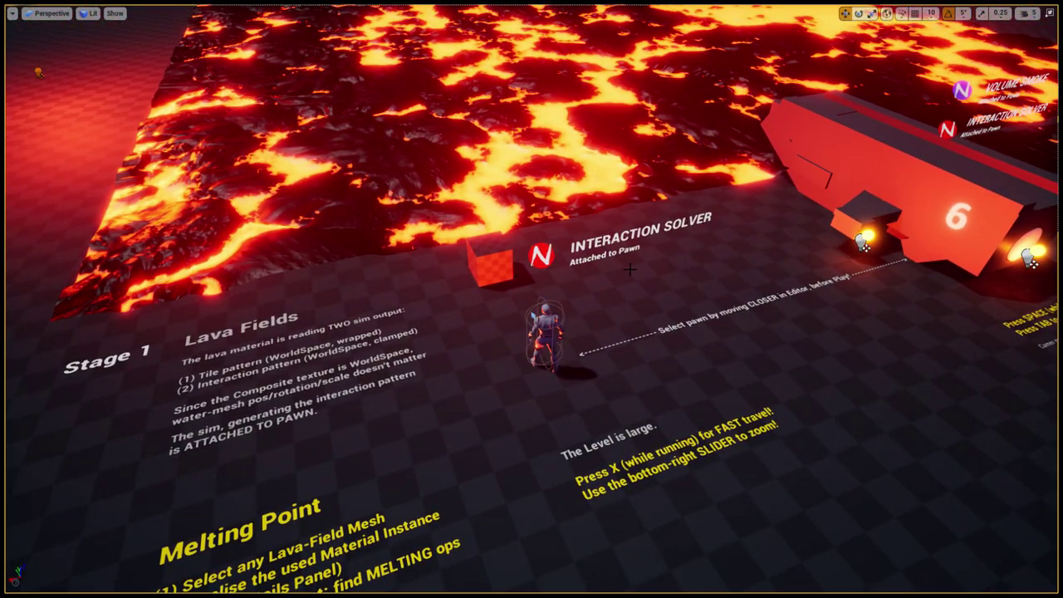
key("s")
right_click_drag(557, 171, 553, 196)
key("w")
key("w")
key("s")
key("s")
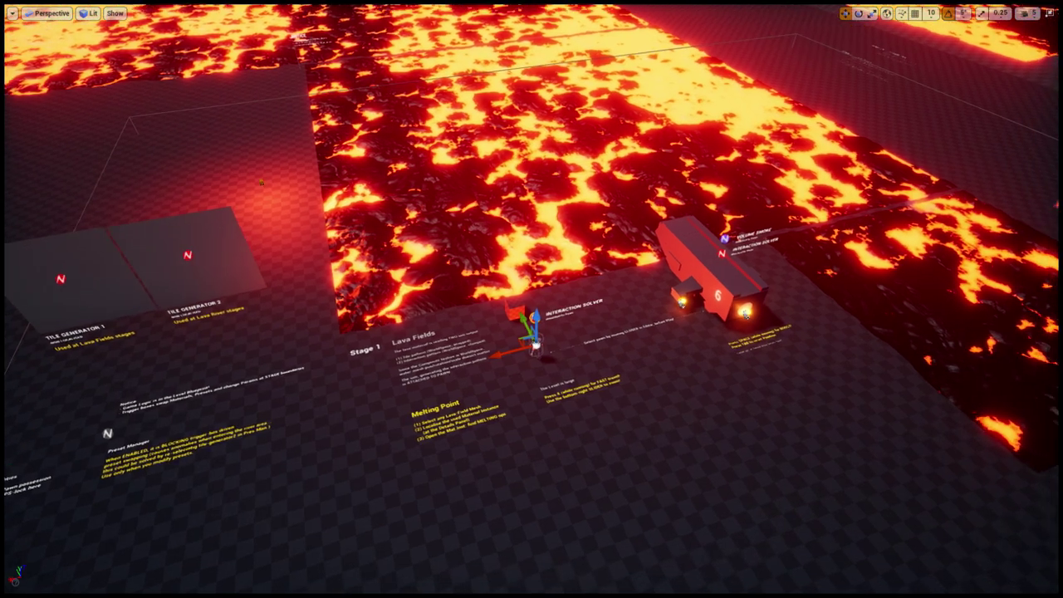
- Bring the editor view close to the number 6 vehicle and start a play session driving it towards the lava
key("d")
key("w")
right_click_drag(654, 304, 608, 304)
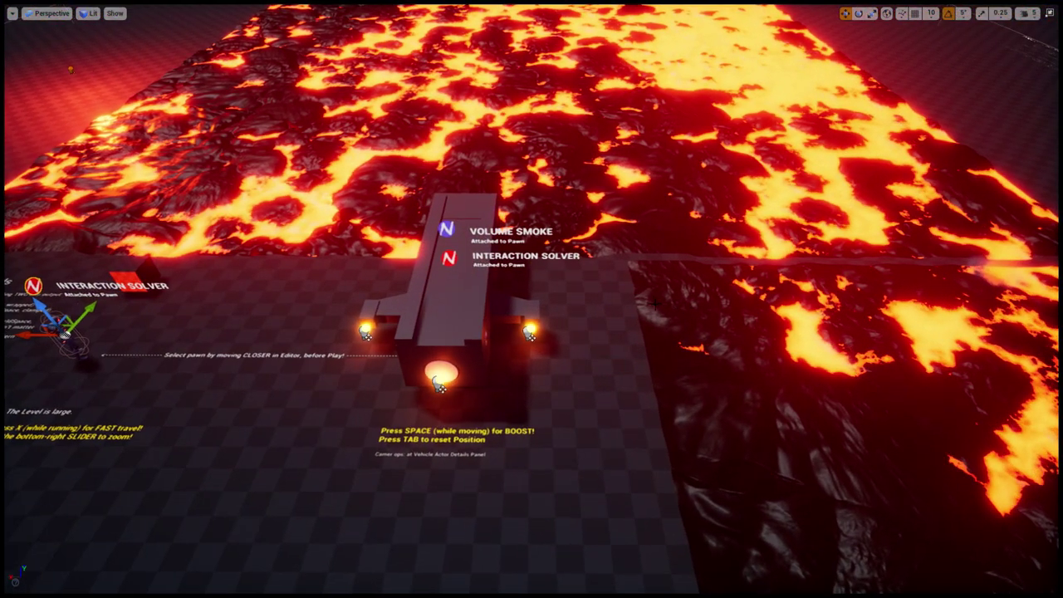
key("alt+p")
key("w")
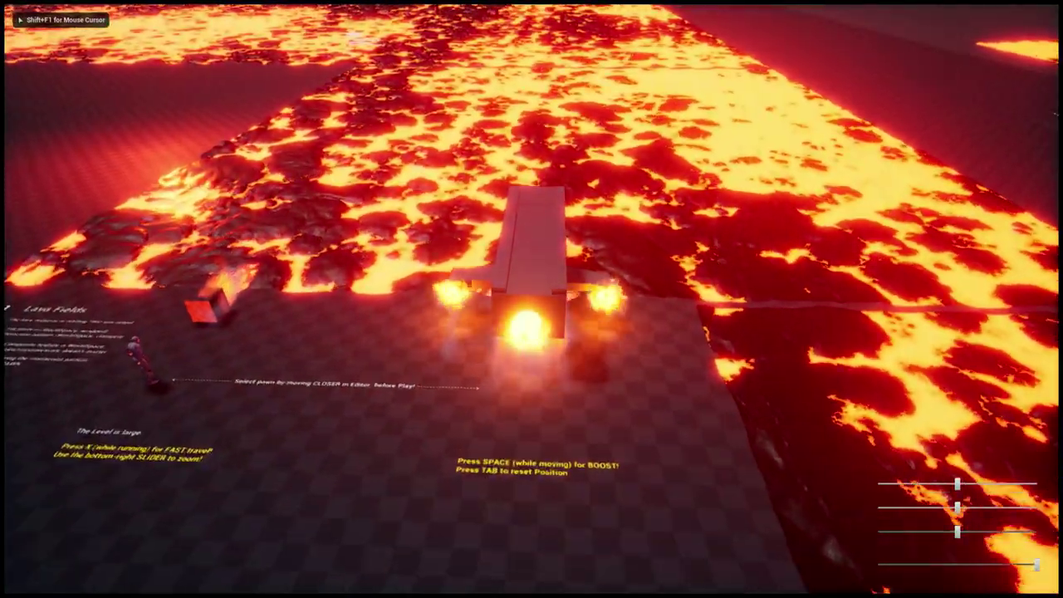
- Steer the vehicle in alternating turns across the Stage 1 lava fields, leaving melted trails behind it
key("d")
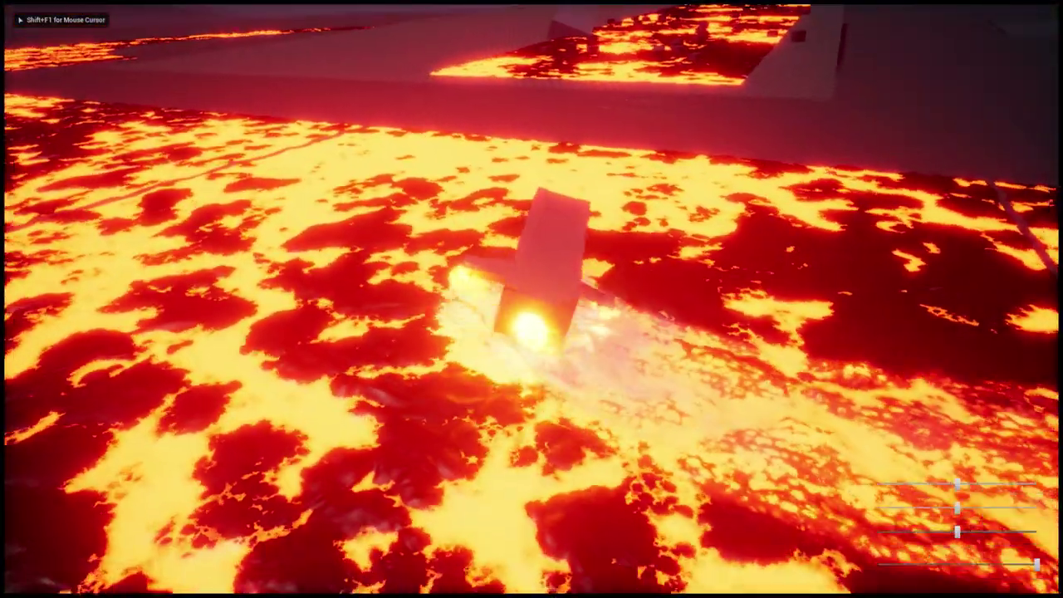
key("a")
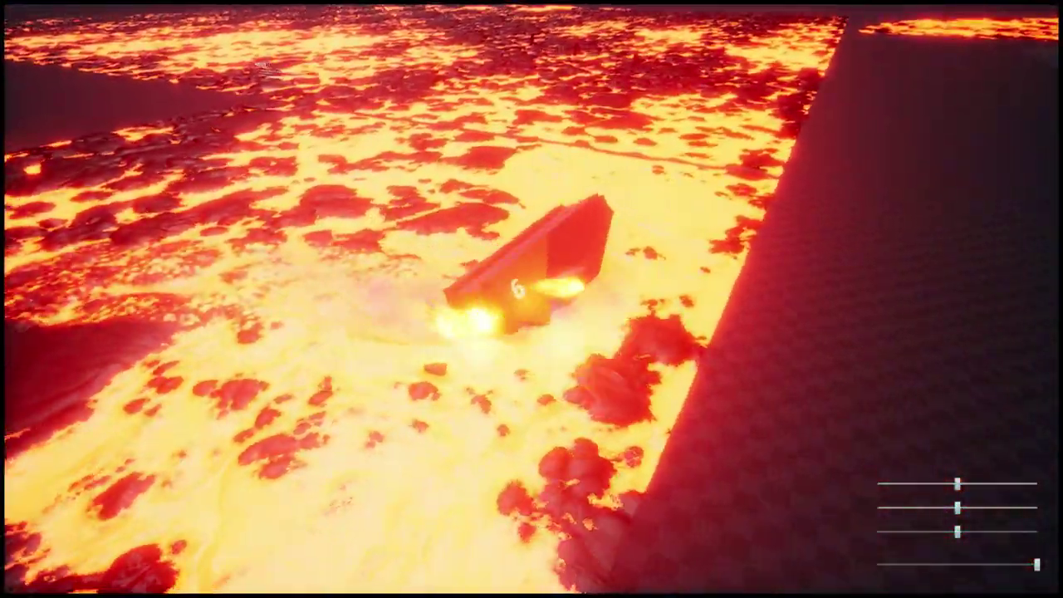
key("d")
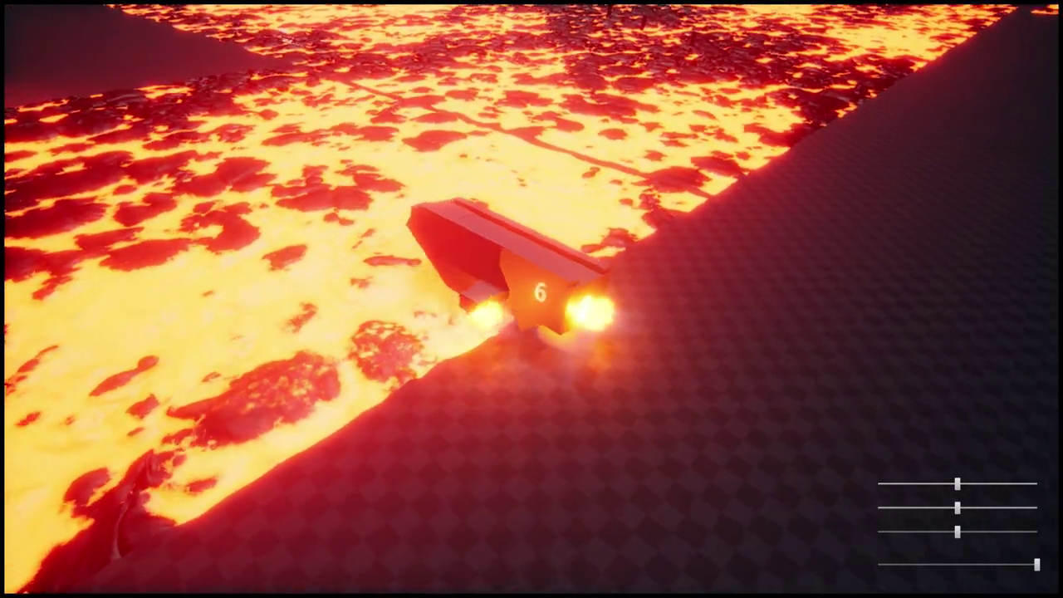
key("d")
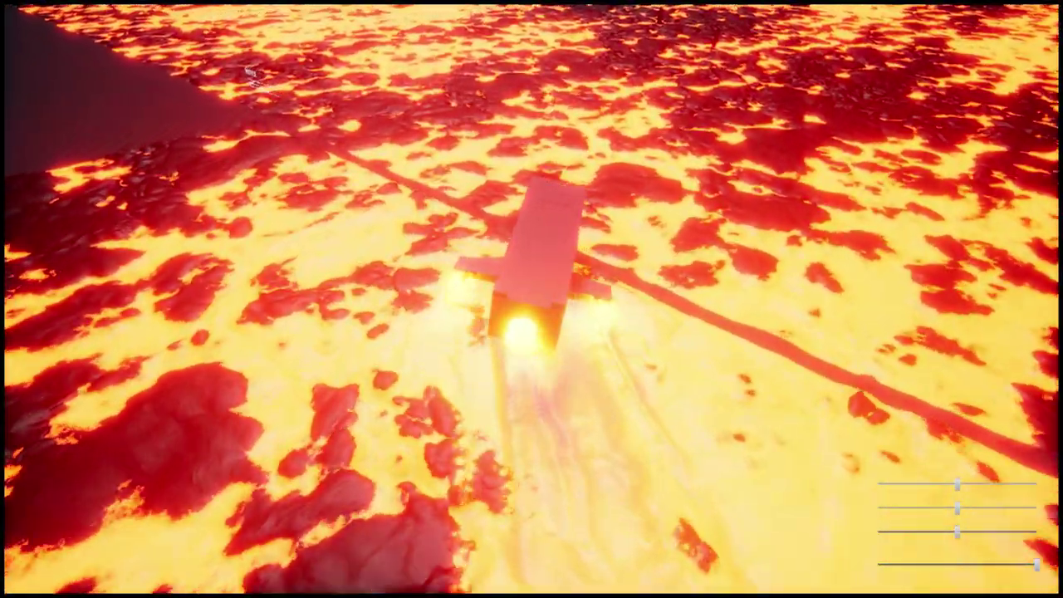
key("d")
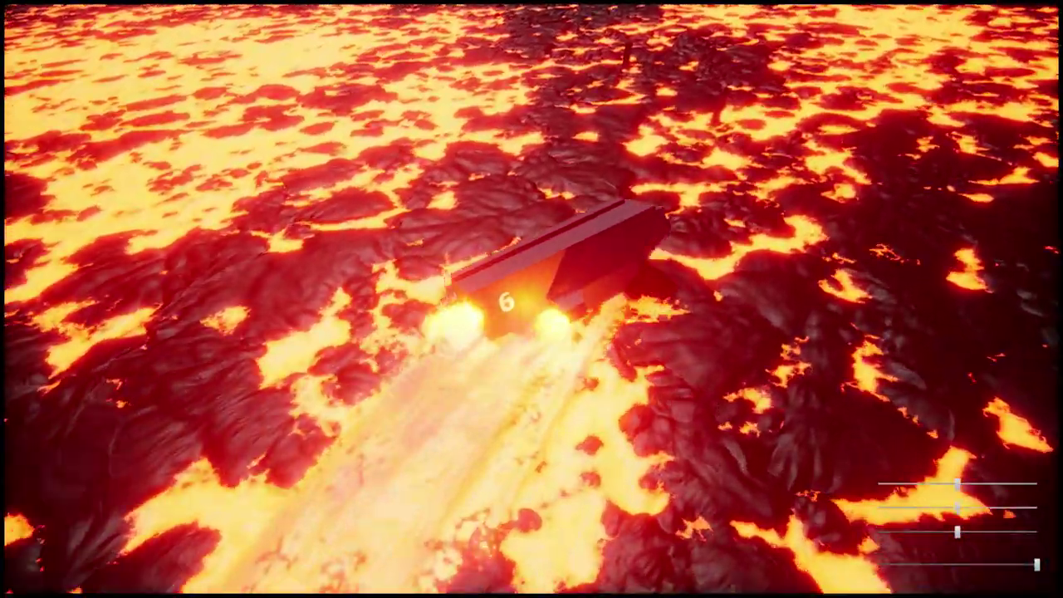
key("a")
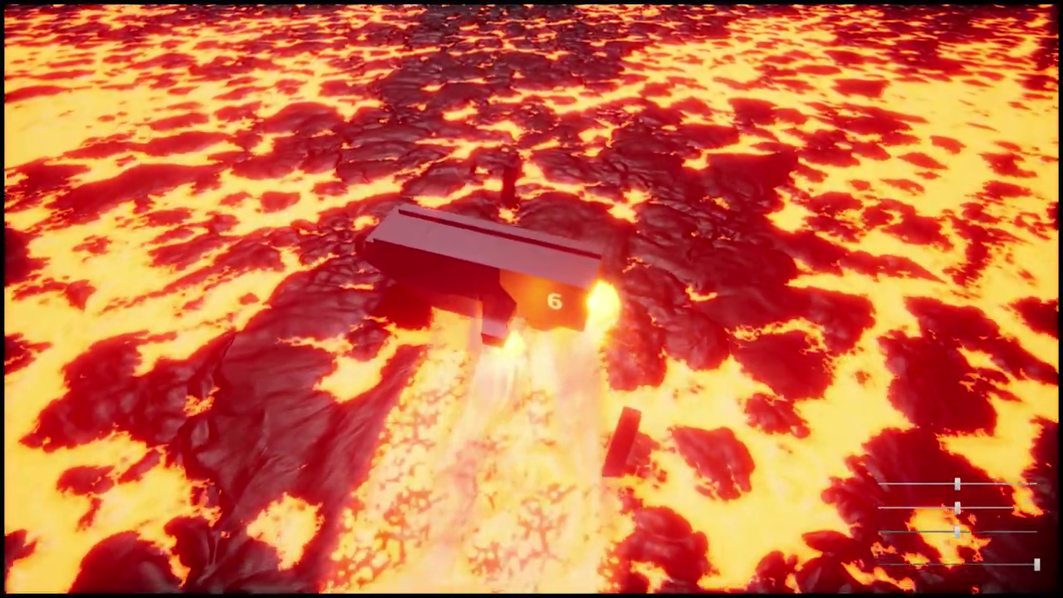
key("d")
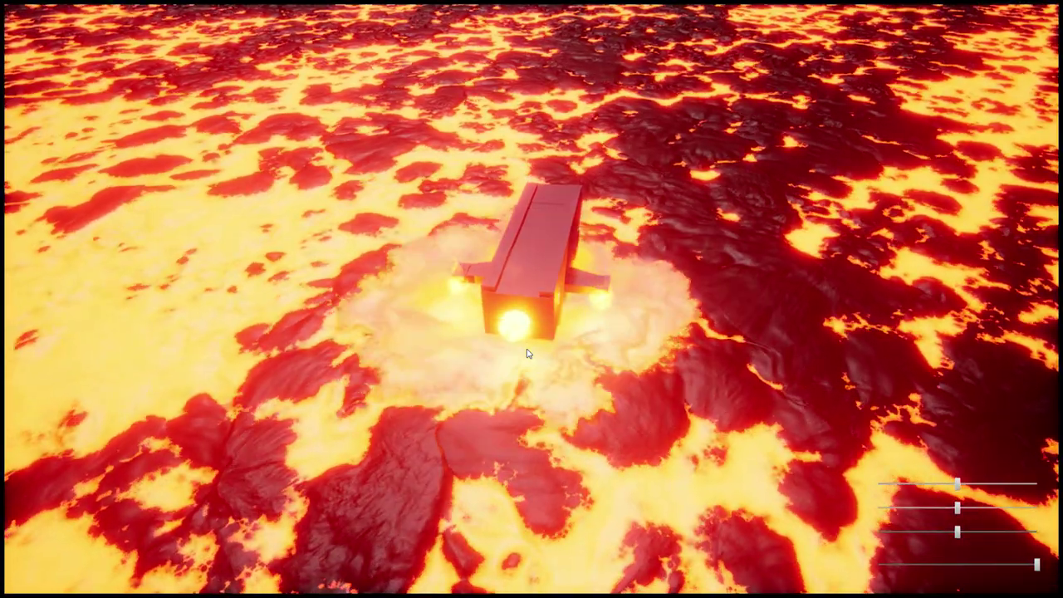
- Lower the camera zoom slider to about 34 percent and drive the vehicle over the lava fields to the lava river
left_click(526, 352)
key("shift+F1")
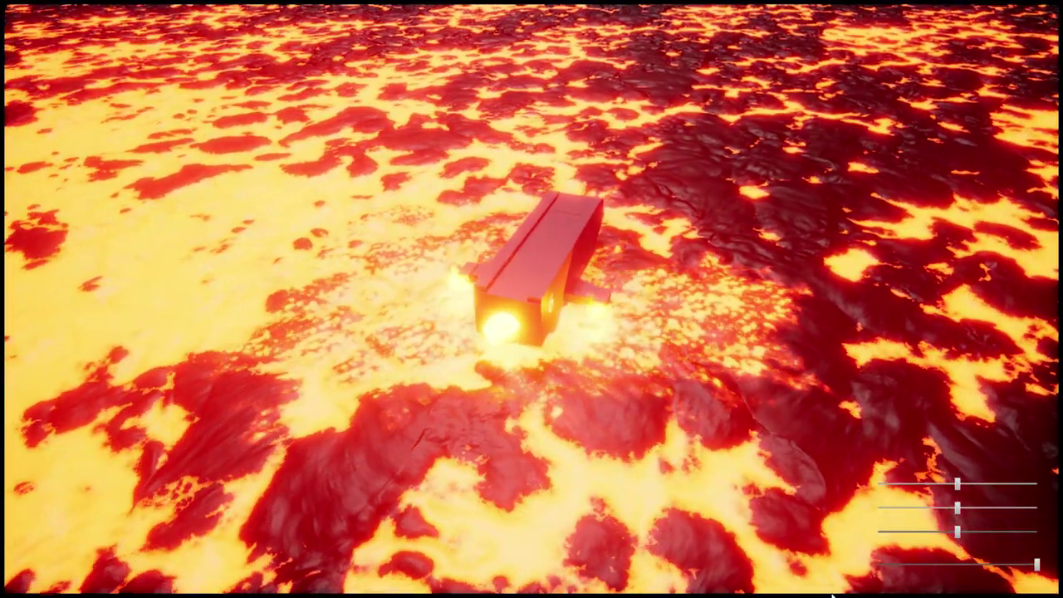
left_click(933, 565)
left_click(838, 499)
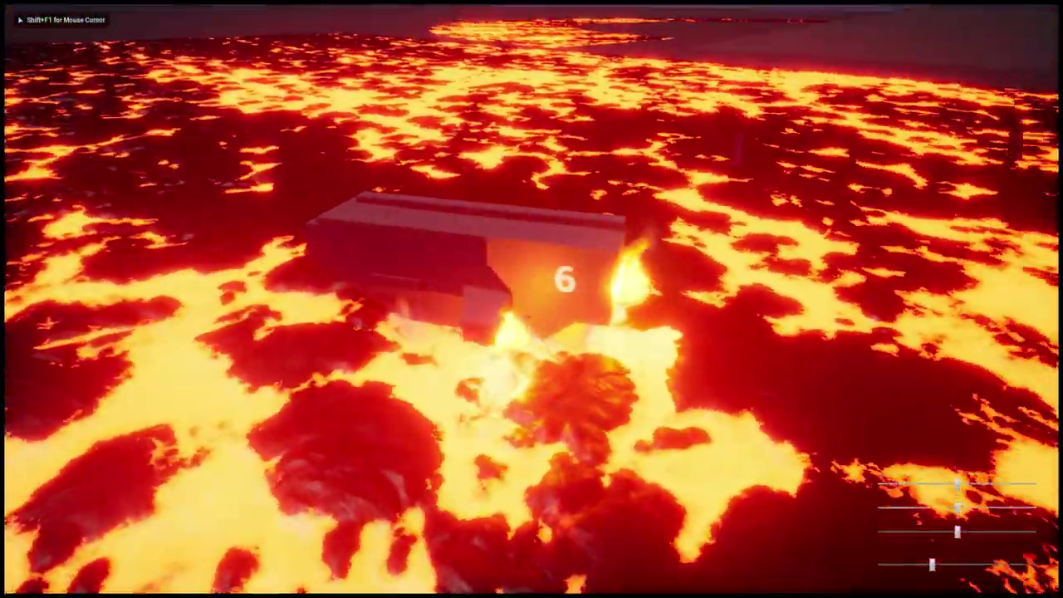
key("shift+F1")
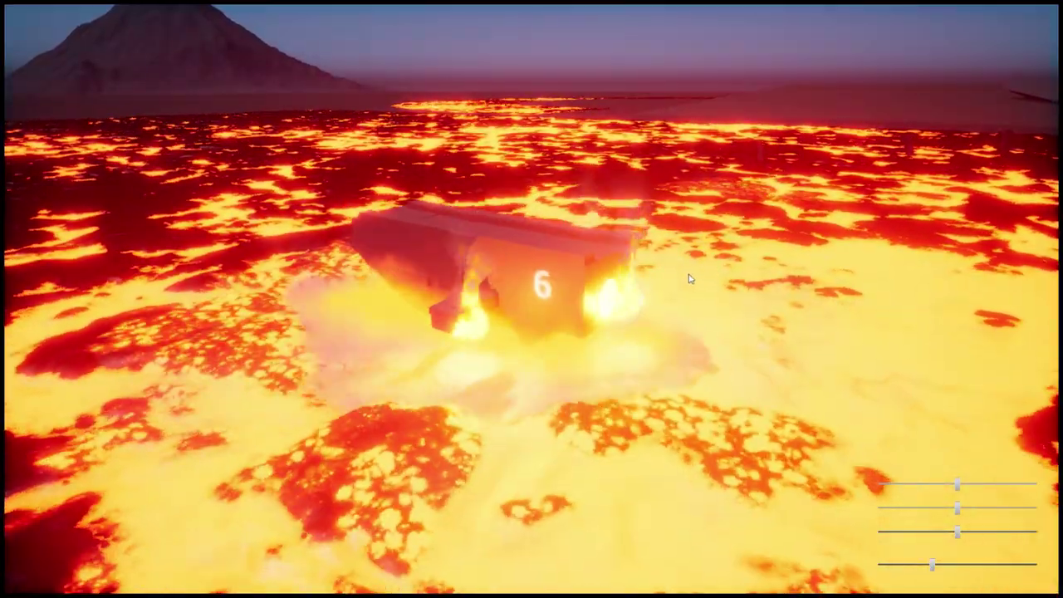
left_click(689, 279)
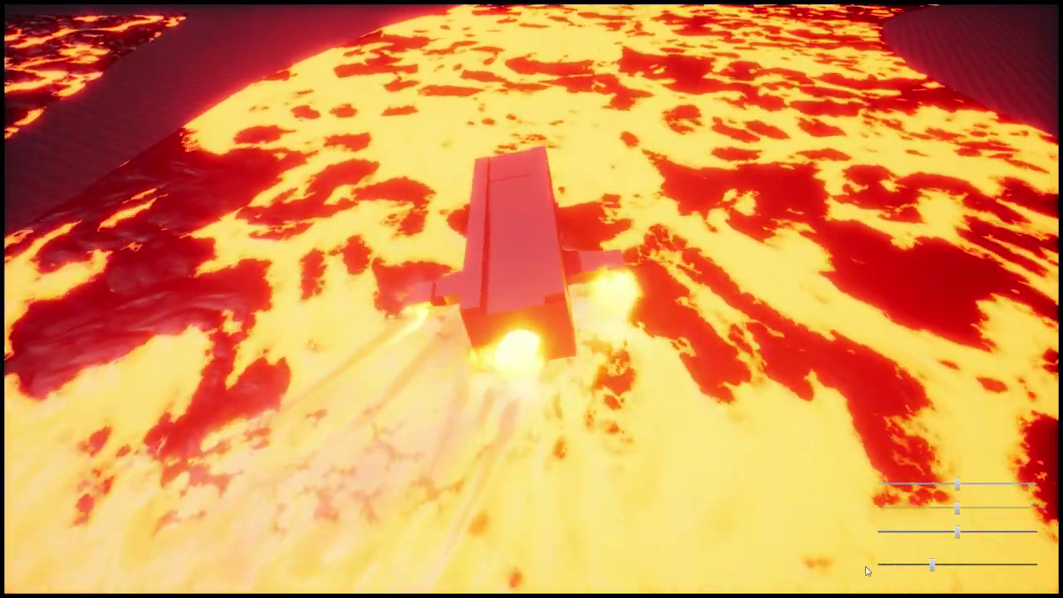
left_click(867, 570)
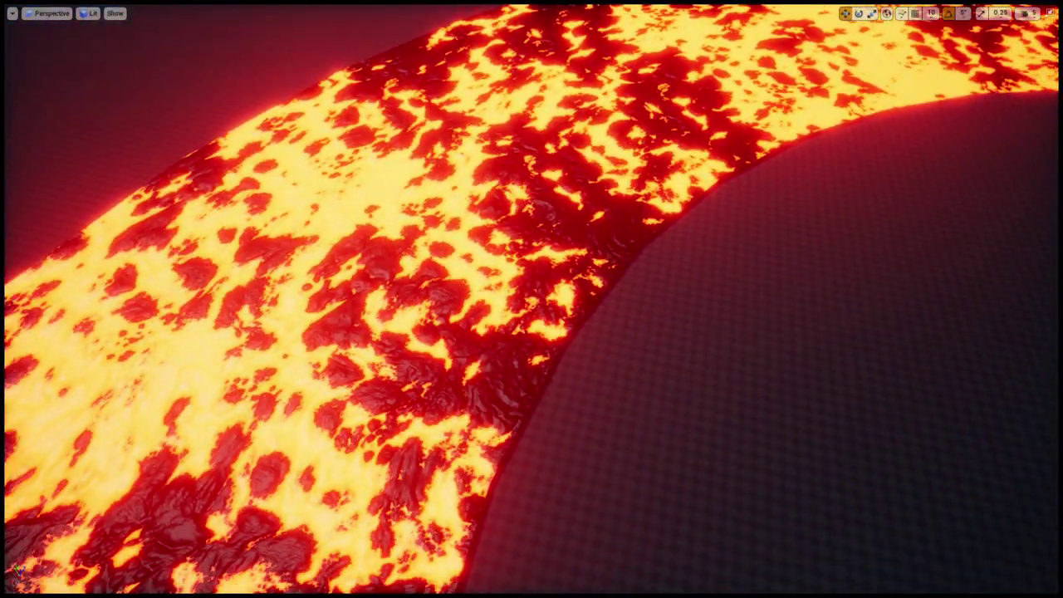
- Select the curved lava river mesh in the editor viewport
mouse_move(538, 426)
right_mouse_down()
mouse_move(519, 428)
mouse_move(508, 386)
mouse_move(529, 407)
right_mouse_up()
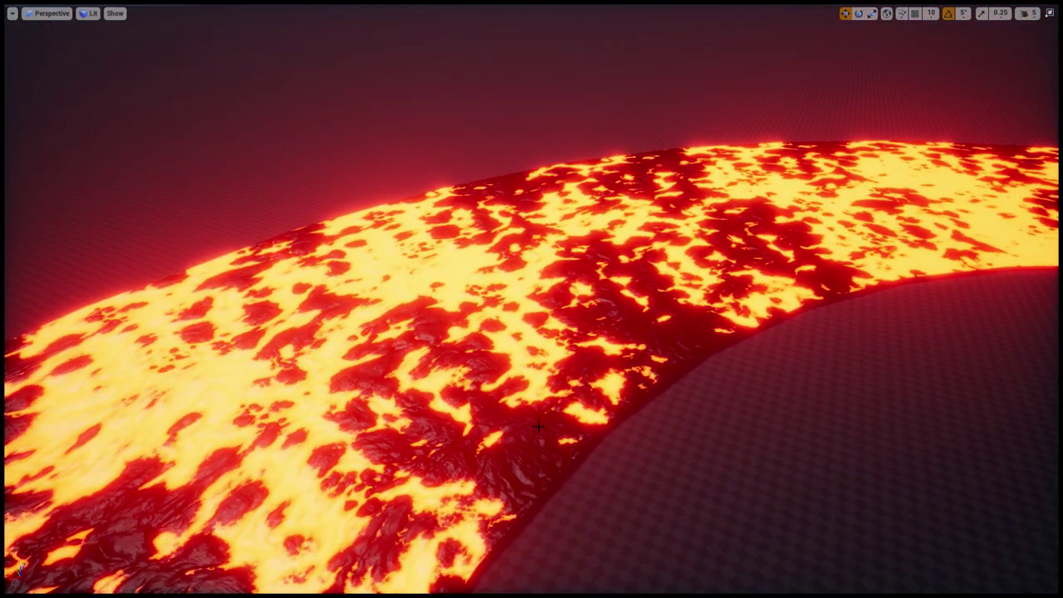
left_click(538, 426)
right_click_drag(741, 367, 726, 407)
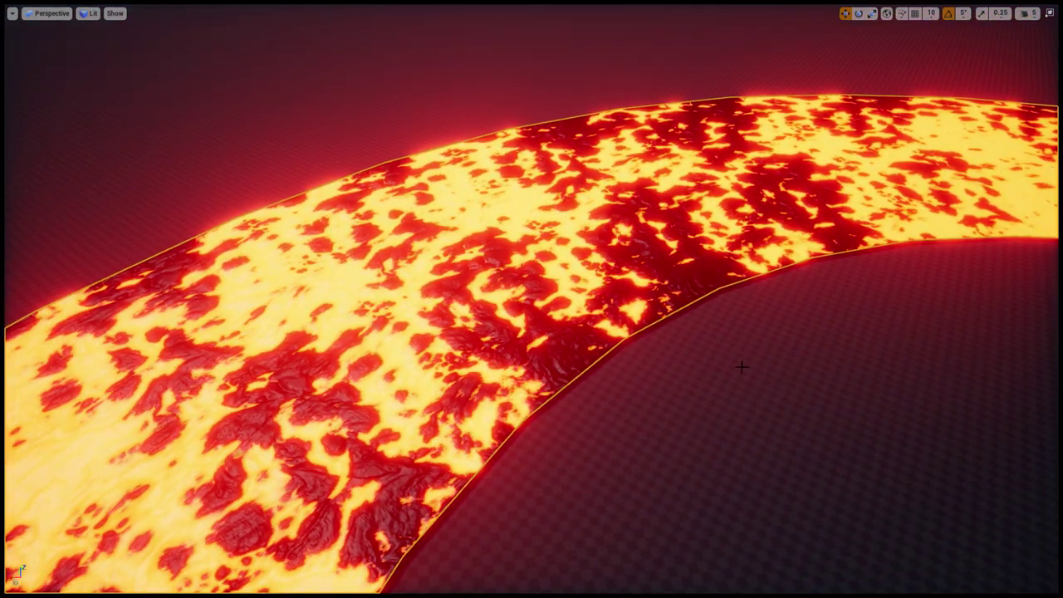
- Set FlowDensityMaskPow to 2.0 in the selected lava river mesh's material instance, check the river in the level and close the material
key("F11")
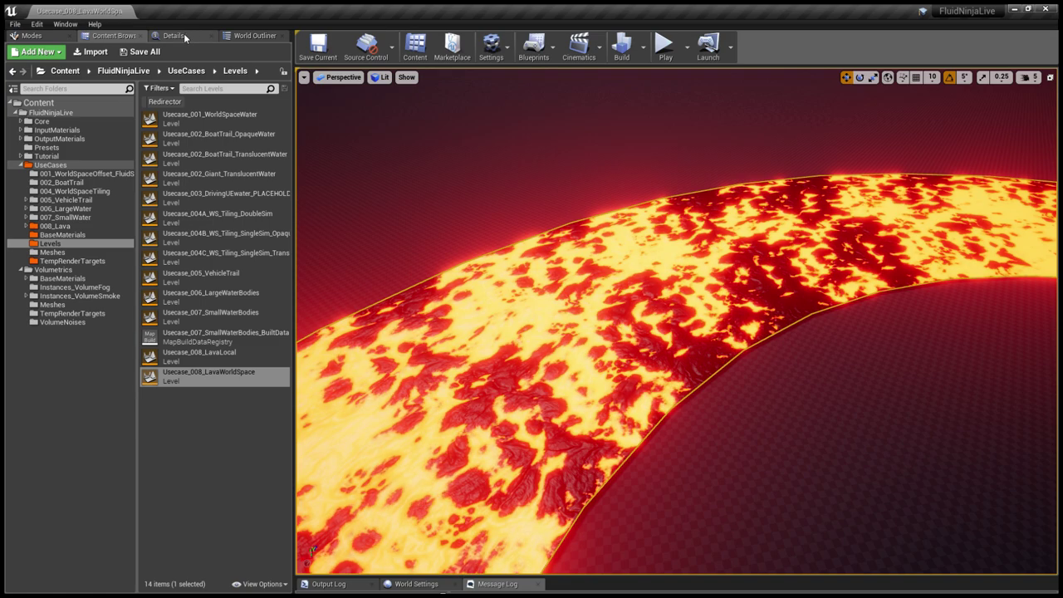
left_click(186, 38)
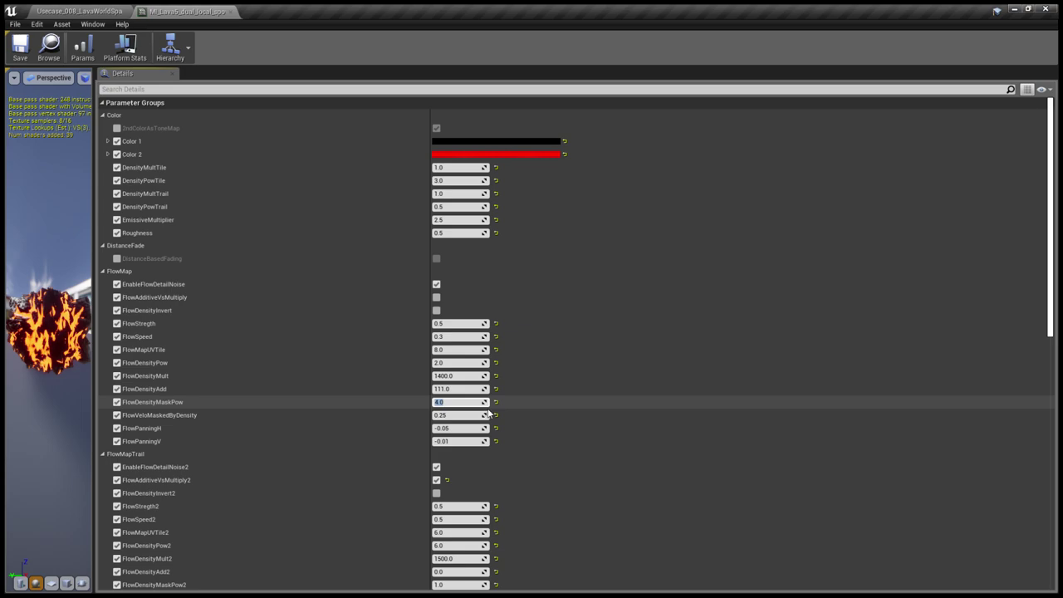
key("Return")
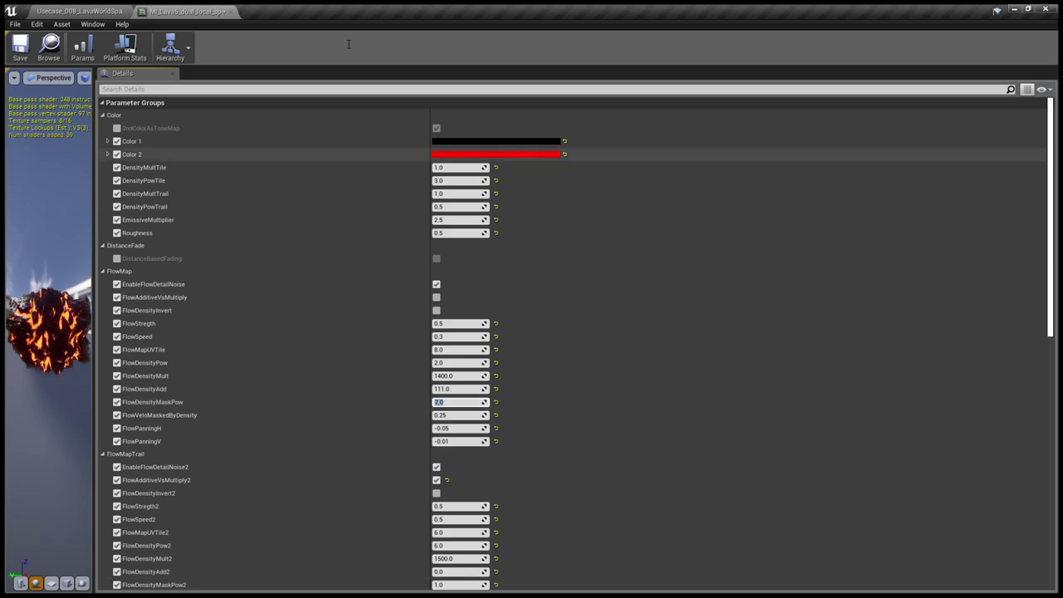
left_click(59, 12)
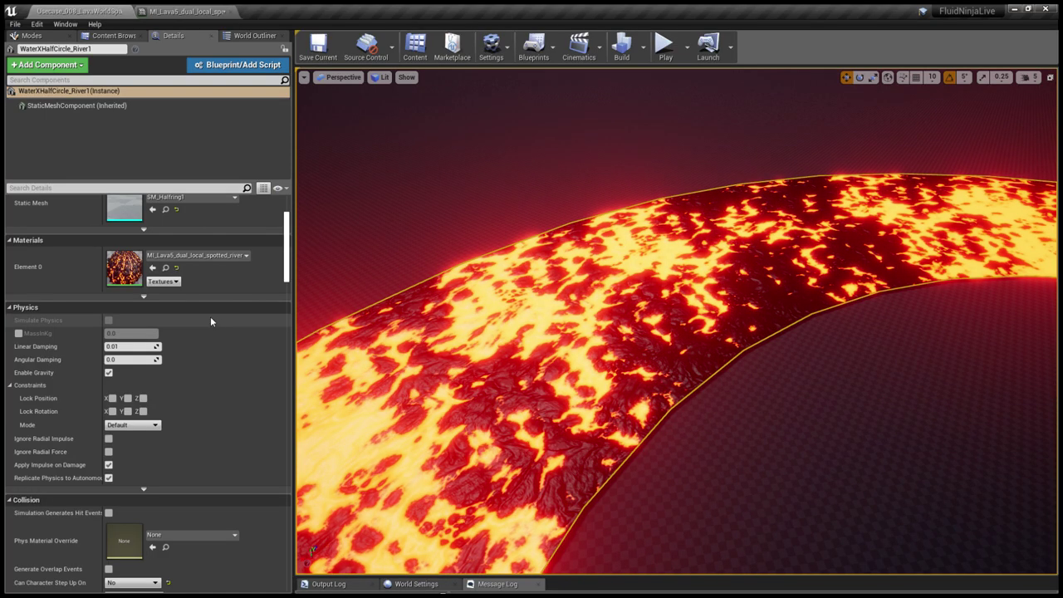
left_click(164, 10)
middle_click(180, 8)
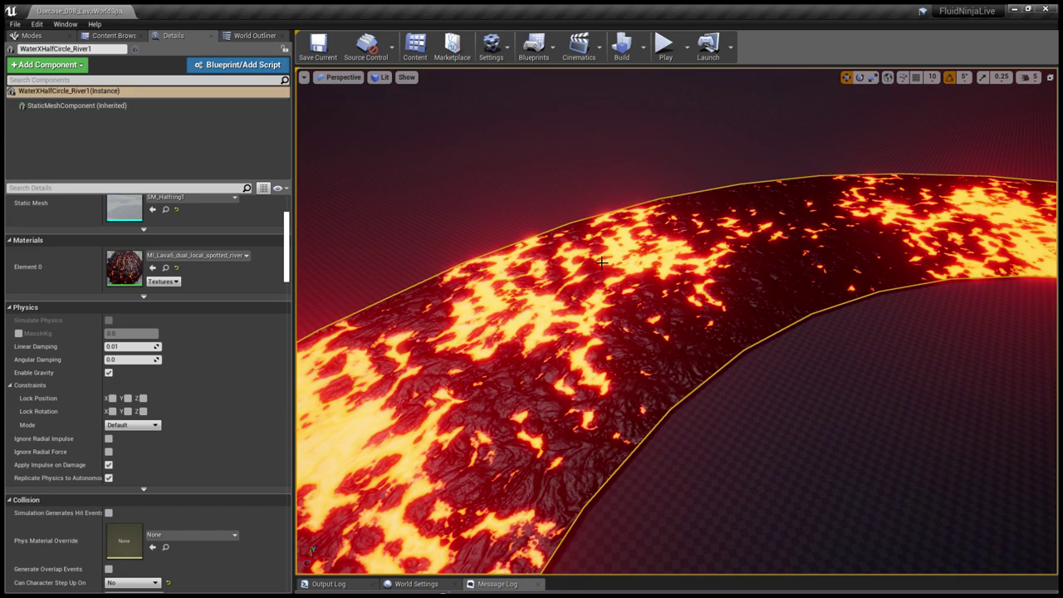
- Bring the editor view close to the character at Stage 1 and start a play session walking onto the lava field
right_click_drag(632, 325, 604, 345)
key("w")
scroll(677, 321, "down", 5)
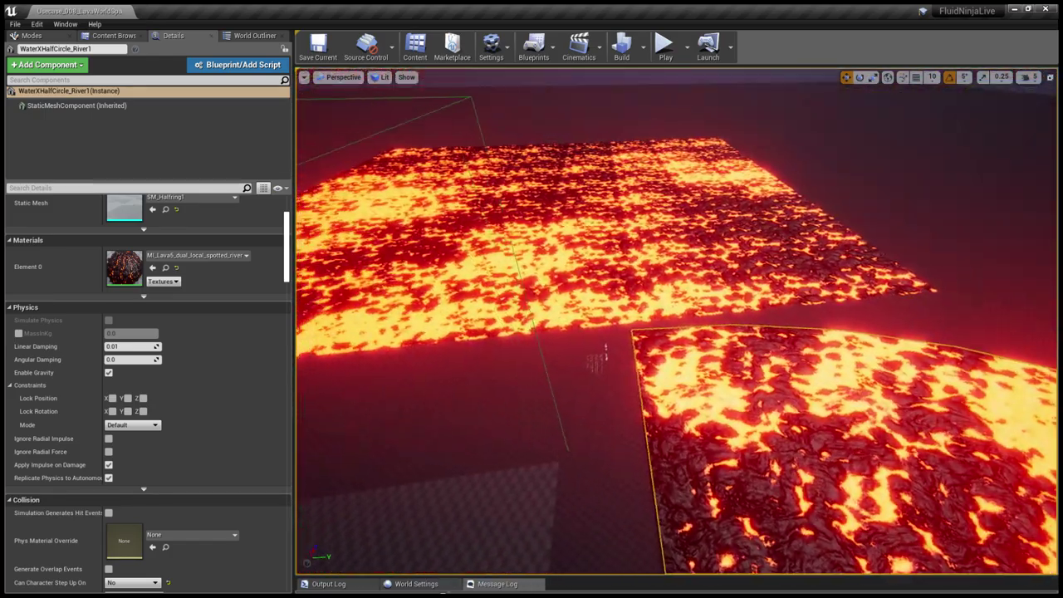
key("w")
right_click_drag(678, 321, 664, 299)
key("w")
key("s")
right_click_drag(608, 320, 608, 340)
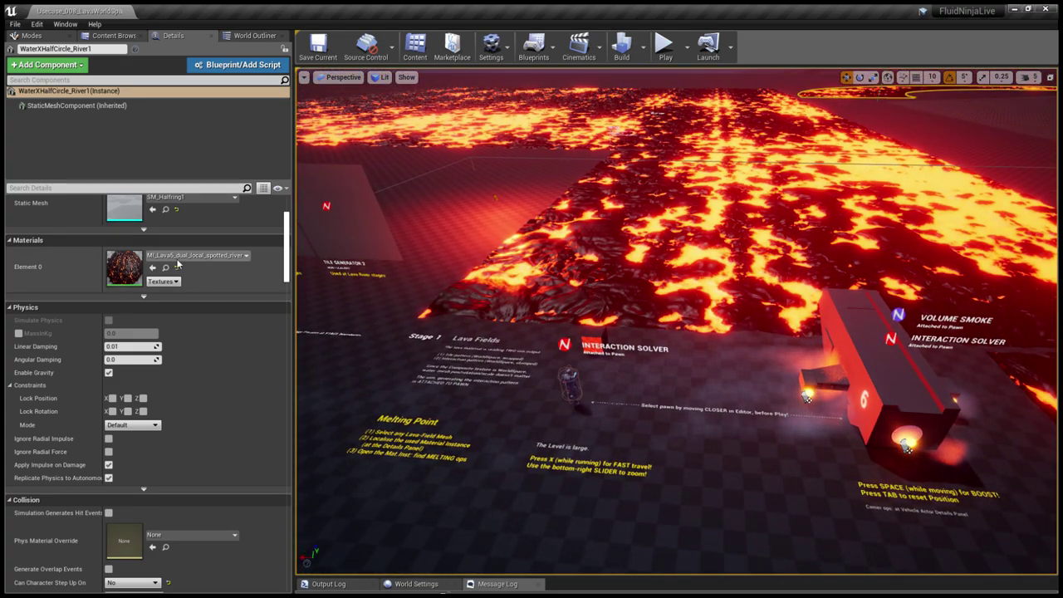
key("alt+p")
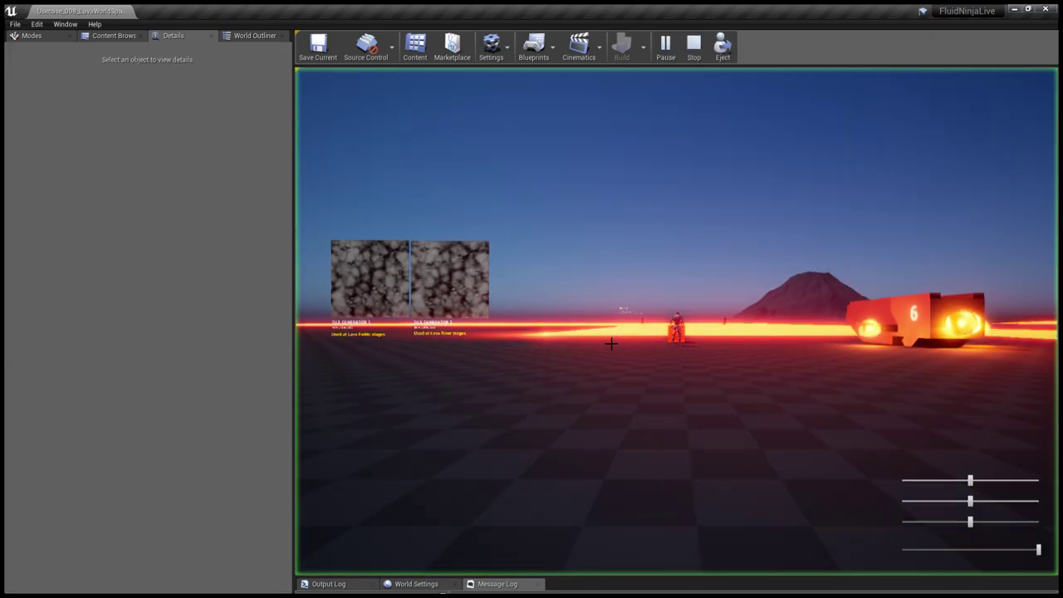
key("w")
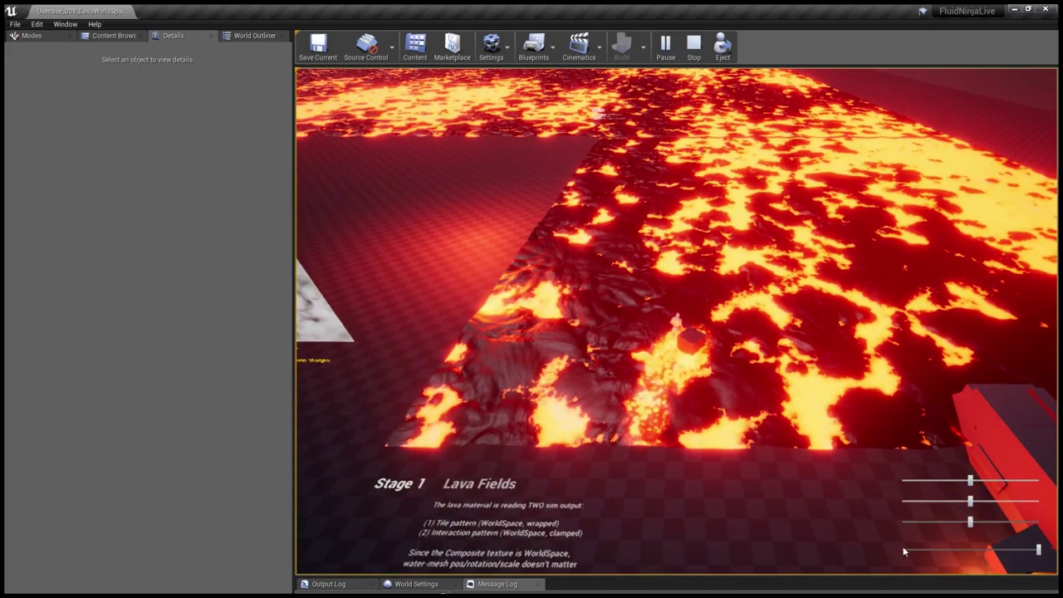
- Lower the camera zoom slider to about 24 percent and walk the character across the Stage 1 lava field, leaving a melted trail
left_click_drag(903, 551, 935, 549)
left_click(750, 424)
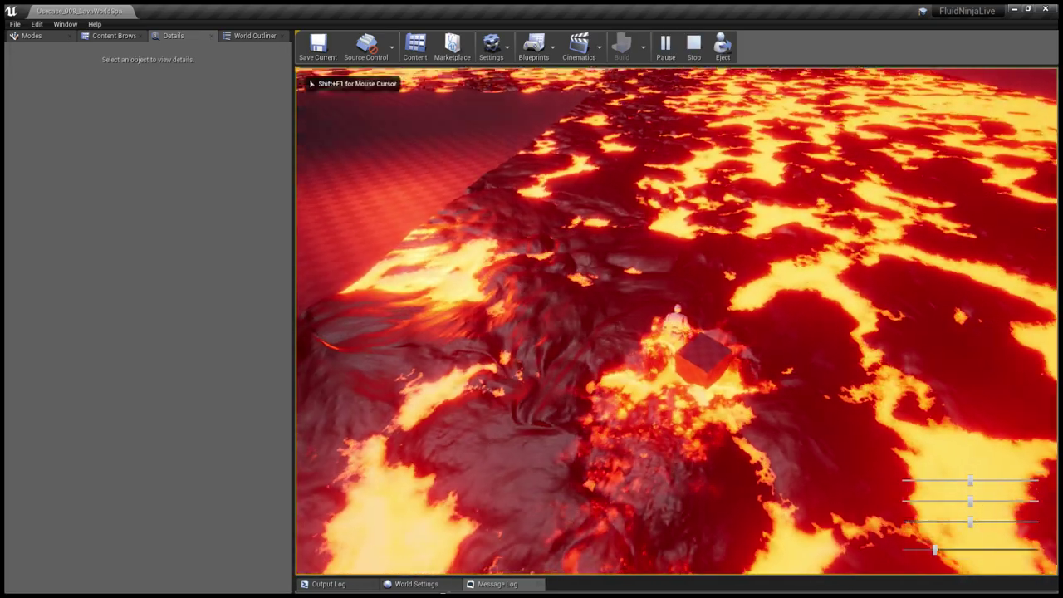
key("w")
left_click(749, 424)
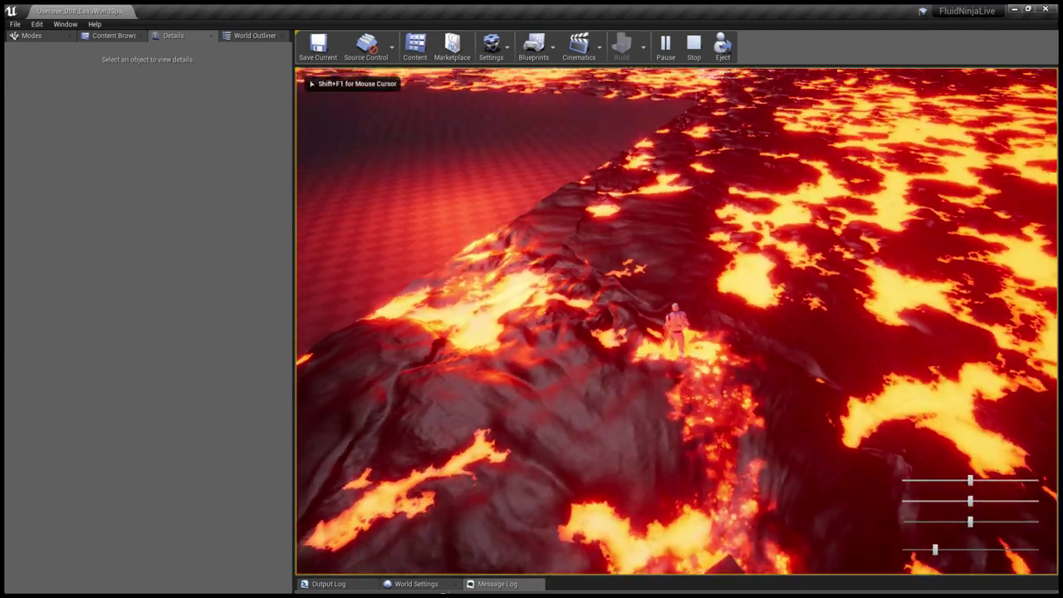
key("w")
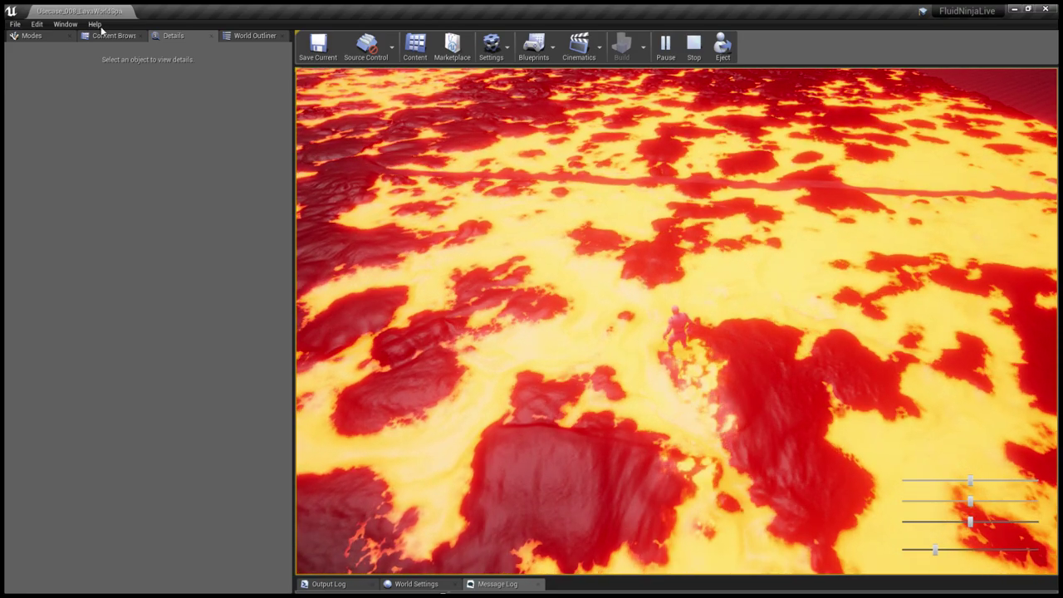
- Bring up the project's list of use case levels
left_click(114, 35)
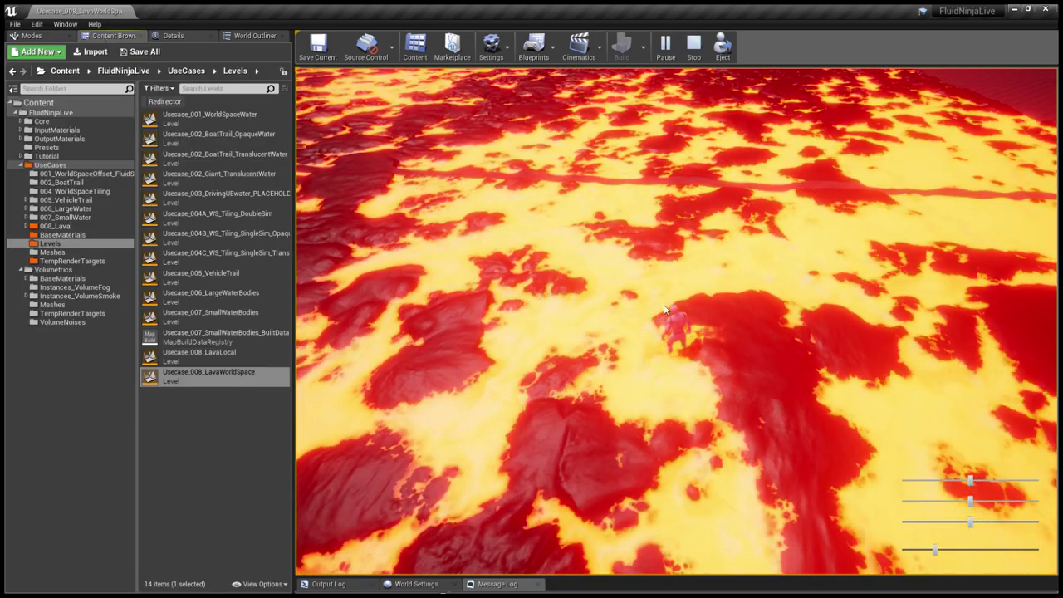